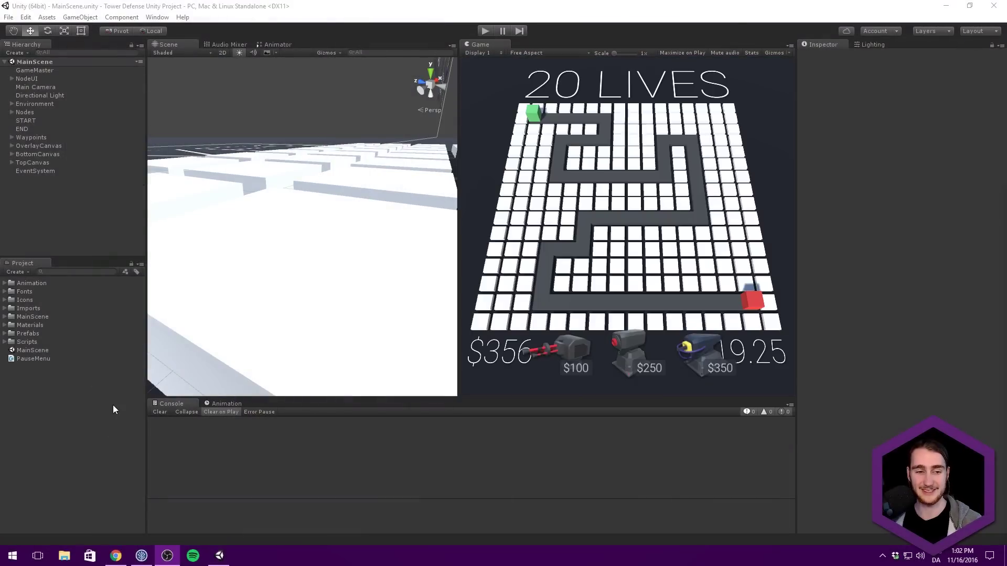
Duplicate the MainScene scene asset and name the copy MainMenu.
{"action": "left_click", "coordinate": [61, 387]}
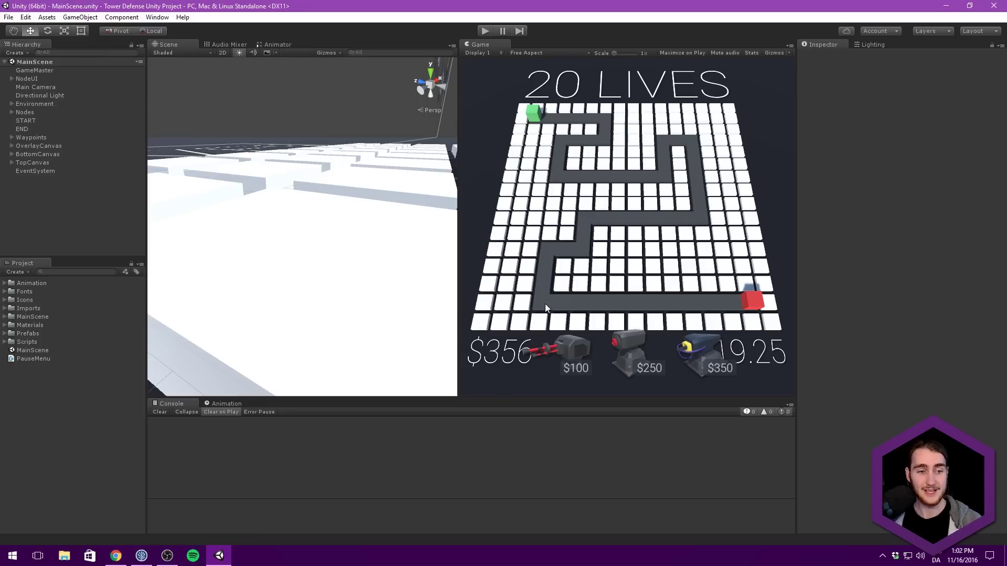
{"action": "left_click", "coordinate": [3, 350]}
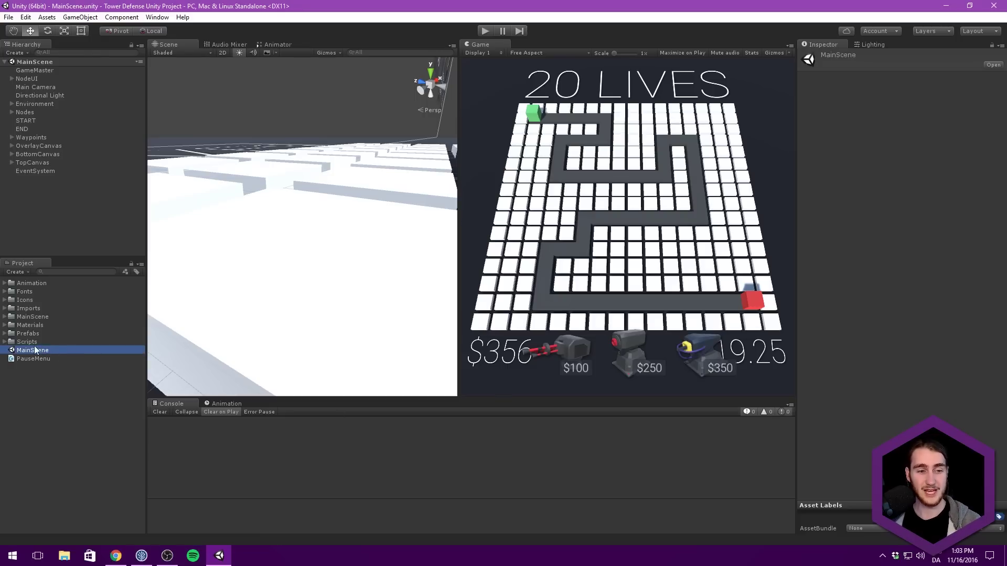
{"action": "key", "text": "ctrl+d"}
{"action": "left_click", "coordinate": [41, 360]}
{"action": "key", "text": "BackSpace"}
{"action": "type", "text": "MainMenu"}
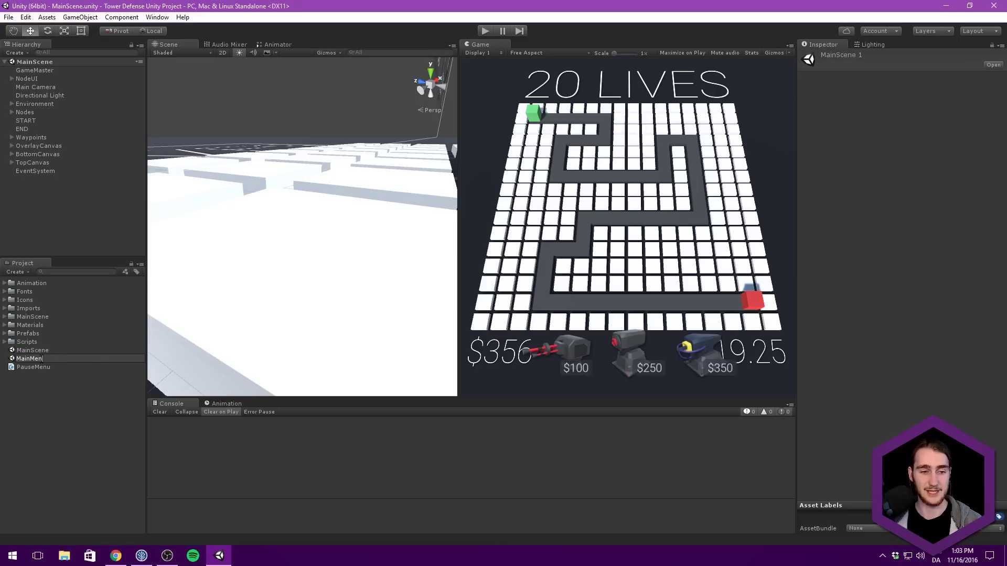
{"action": "key", "text": "Return"}
Rename the original MainScene scene asset to MainLevel.
{"action": "left_click", "coordinate": [41, 360]}
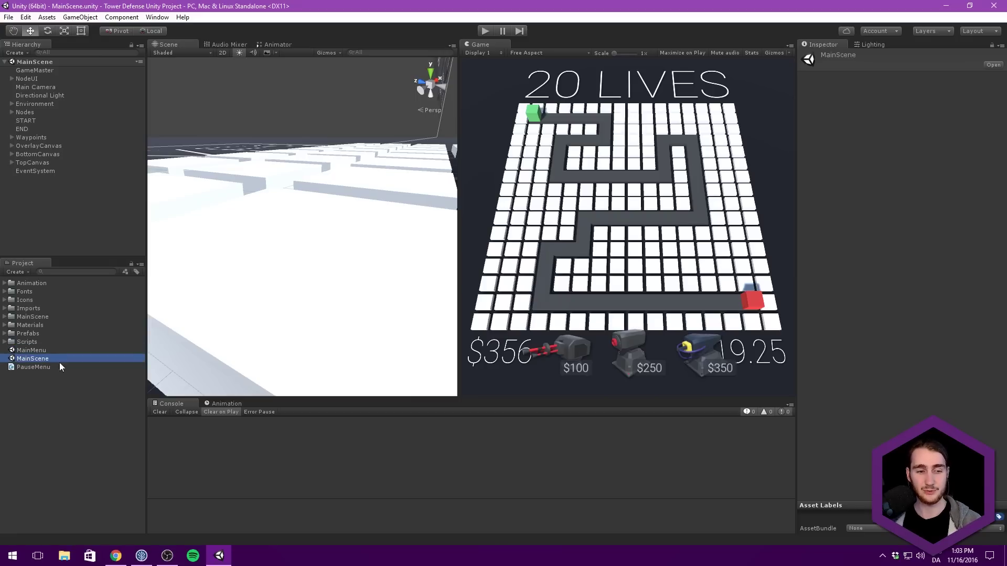
{"action": "left_click", "coordinate": [60, 360]}
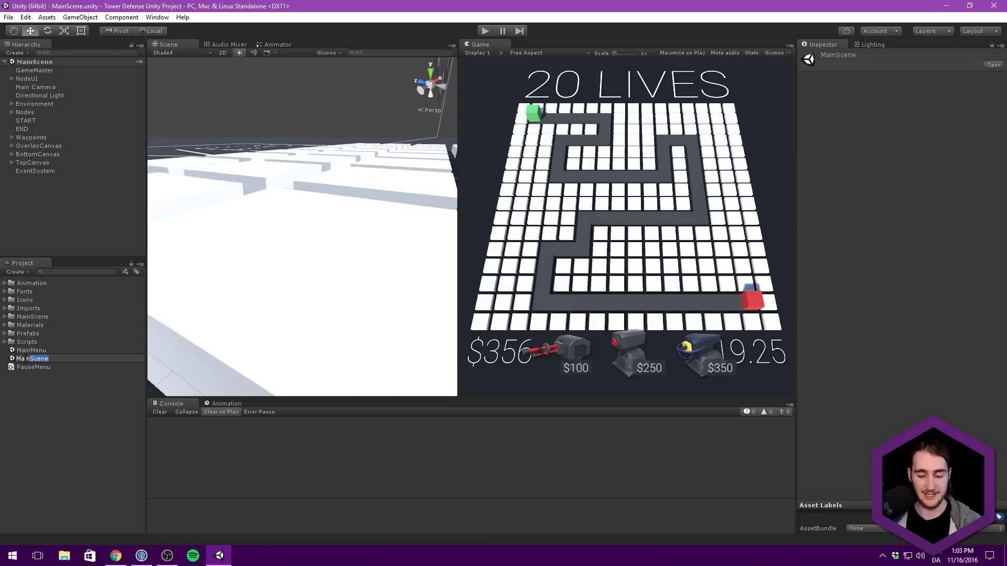
{"action": "type", "text": "Level"}
{"action": "key", "text": "Return"}
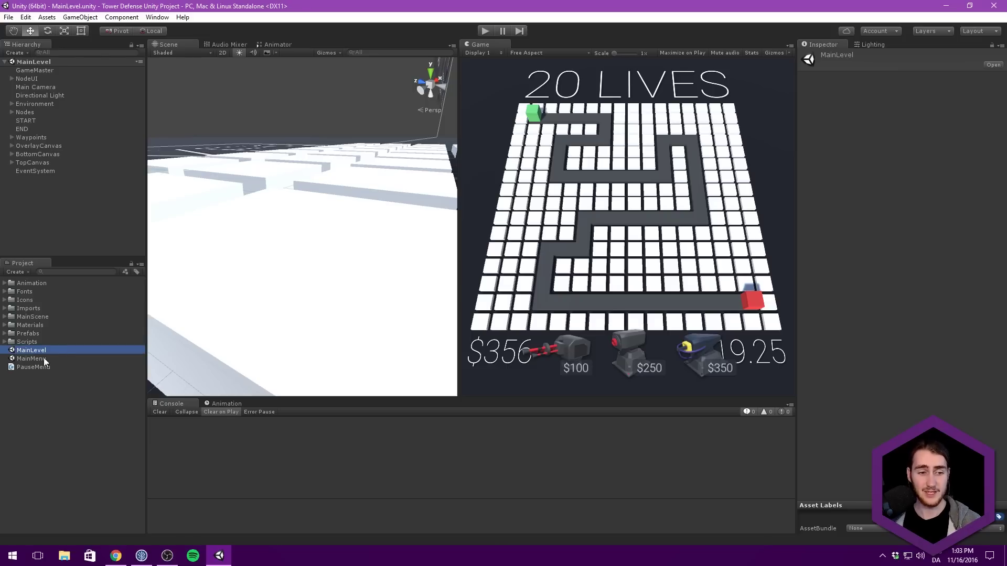
Open the MainMenu scene and delete every object except the Main Camera, Directional Light and Environment.
{"action": "double_click", "coordinate": [26, 358]}
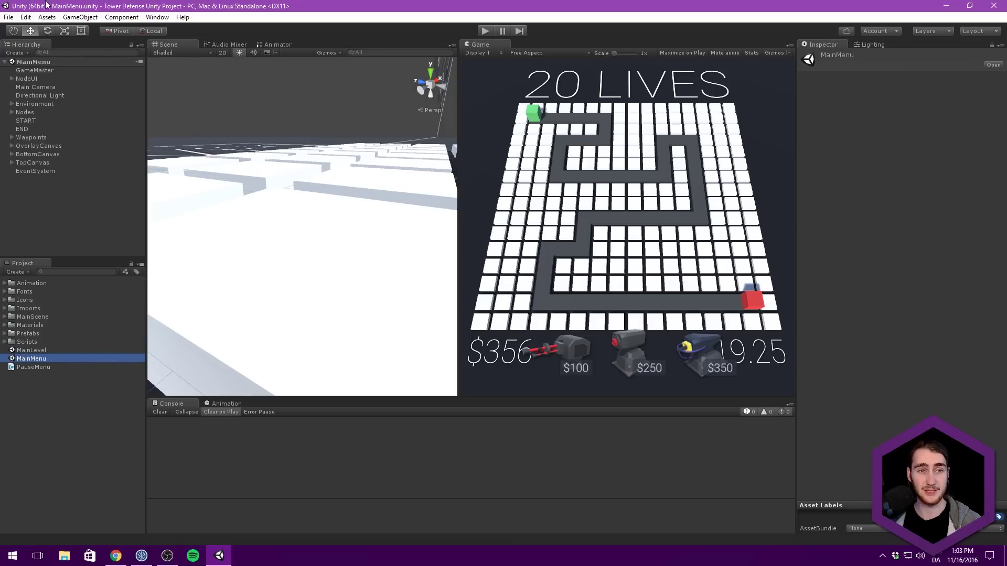
{"action": "left_click", "coordinate": [72, 238]}
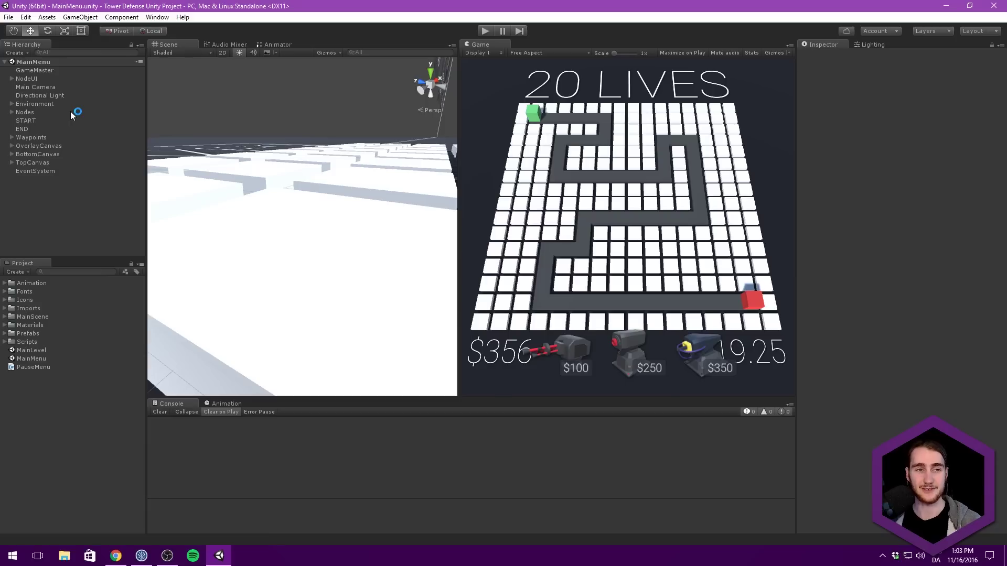
{"action": "left_click", "coordinate": [47, 71]}
{"action": "left_click", "coordinate": [43, 172], "text": "shift"}
{"action": "left_click", "coordinate": [60, 87], "text": "ctrl"}
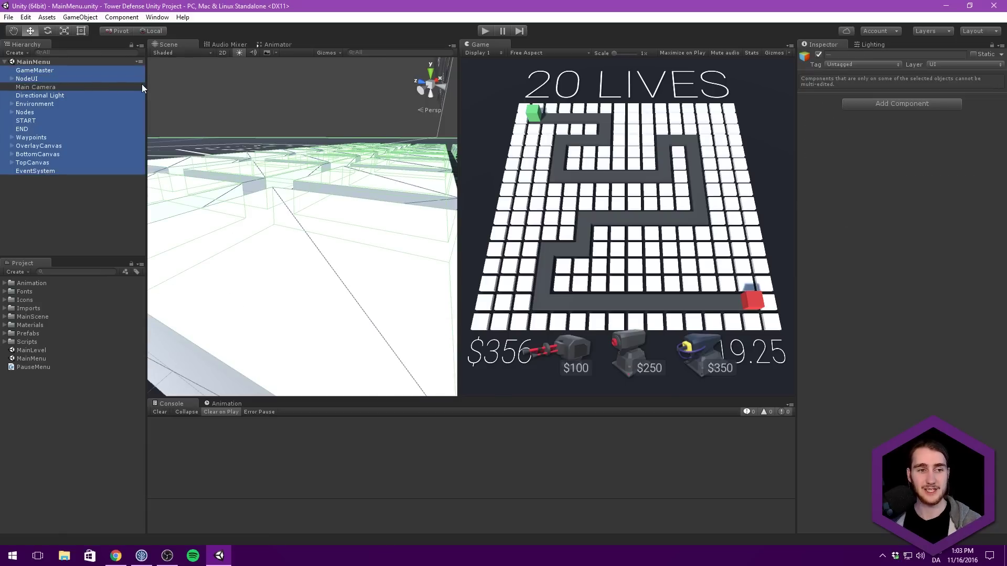
{"action": "left_click", "coordinate": [43, 96], "text": "ctrl"}
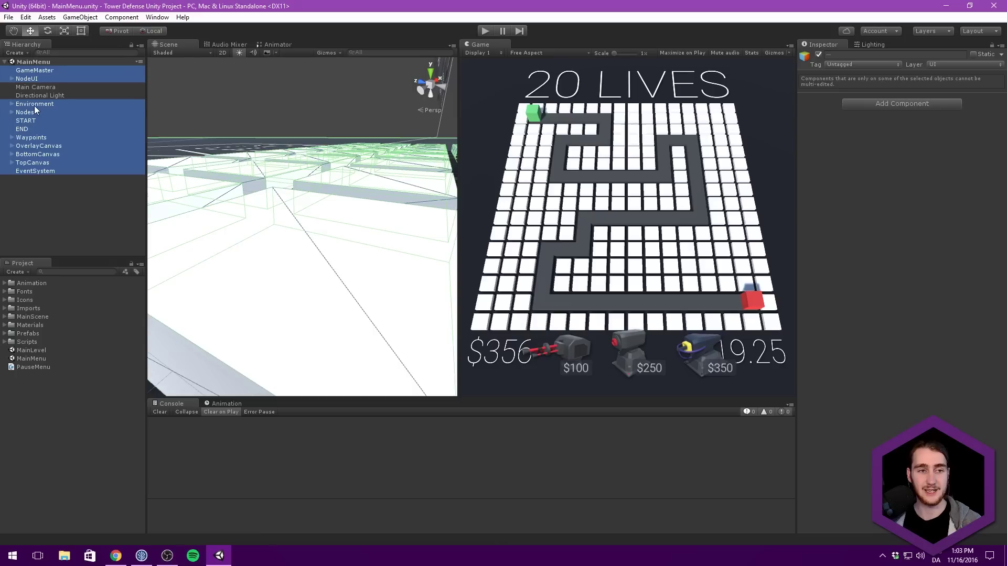
{"action": "left_click", "coordinate": [15, 104], "text": "ctrl"}
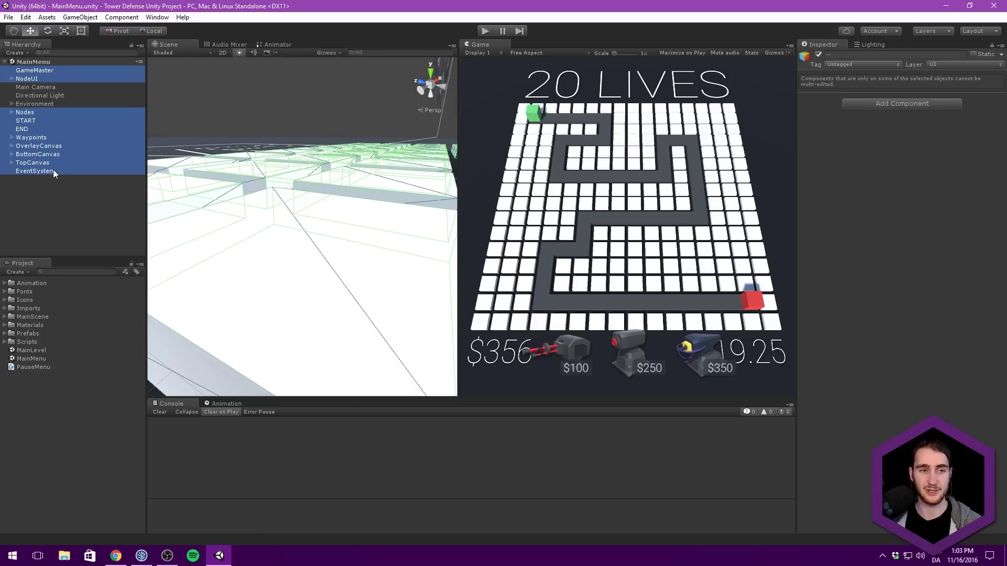
{"action": "key", "text": "Delete"}
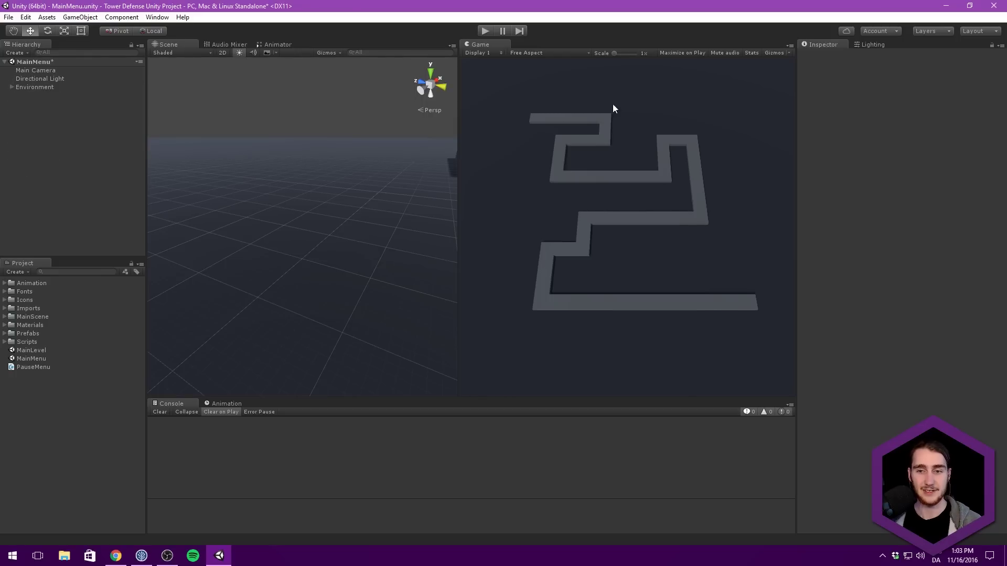
Move GroundPlane out of Environment to the scene root and delete Environment with its remaining ground pieces.
{"action": "left_click", "coordinate": [28, 88]}
{"action": "left_click", "coordinate": [10, 86]}
{"action": "left_click", "coordinate": [52, 96]}
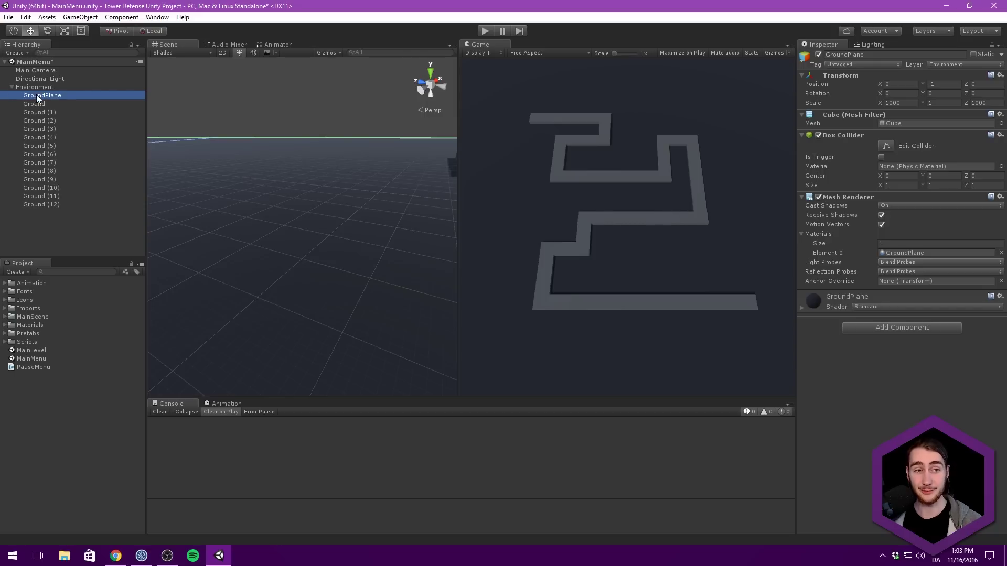
{"action": "left_click_drag", "start_coordinate": [40, 97], "coordinate": [30, 83]}
{"action": "left_click", "coordinate": [63, 94]}
{"action": "key", "text": "Delete"}
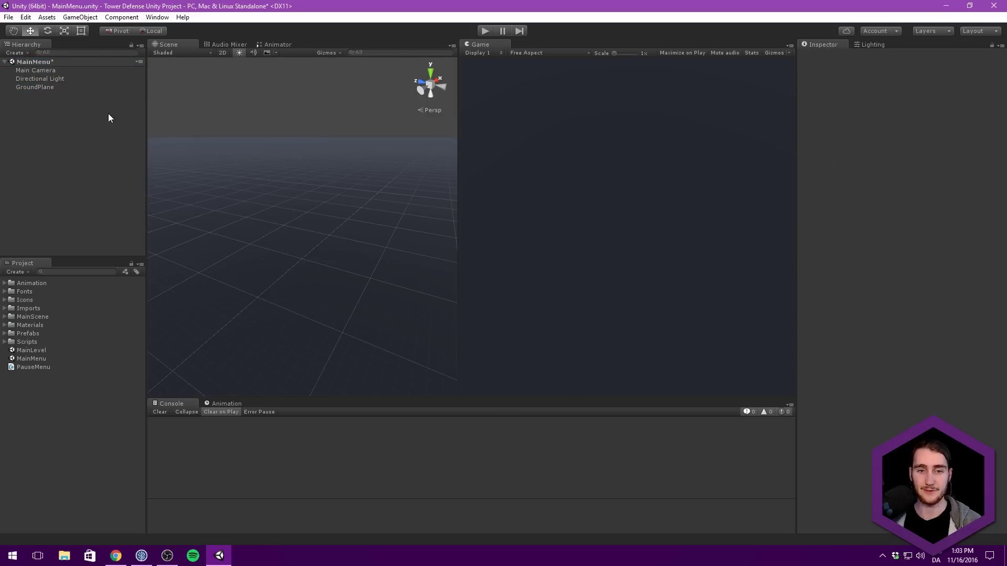
Add the StandardTurret prefab from the Prefabs folder to the MainMenu scene.
{"action": "left_click_drag", "start_coordinate": [337, 137], "coordinate": [304, 127], "text": "alt"}
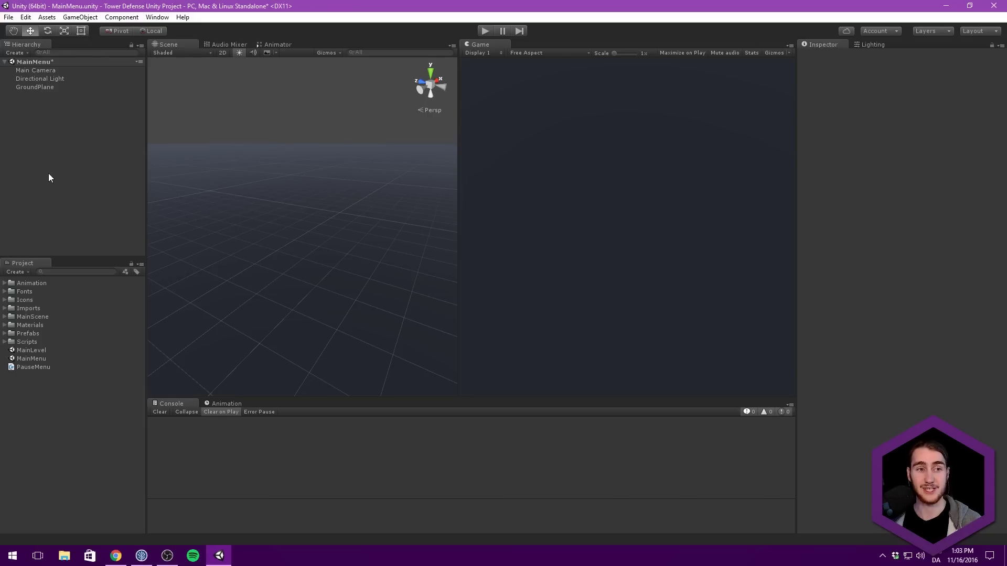
{"action": "left_click", "coordinate": [4, 333]}
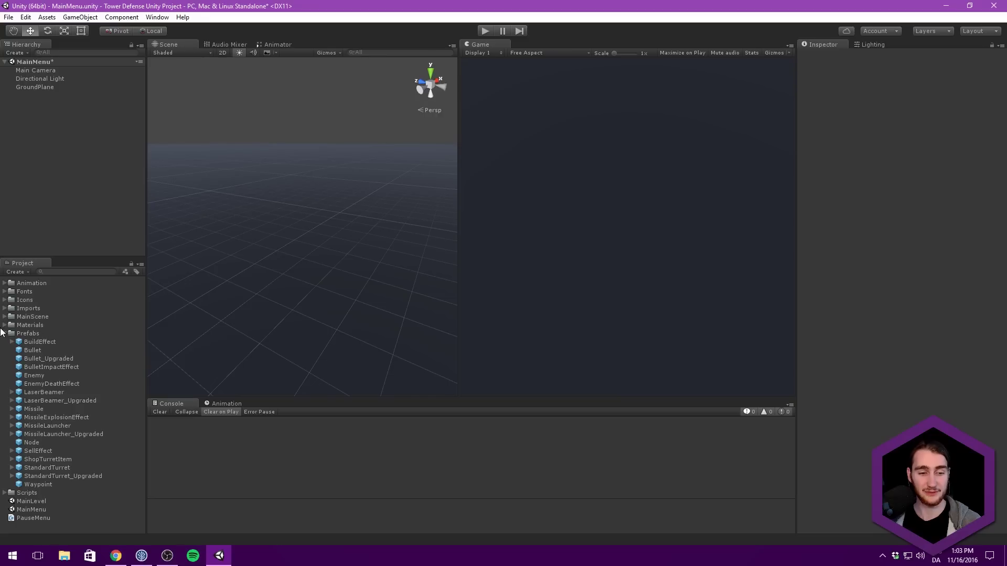
{"action": "left_click", "coordinate": [66, 467]}
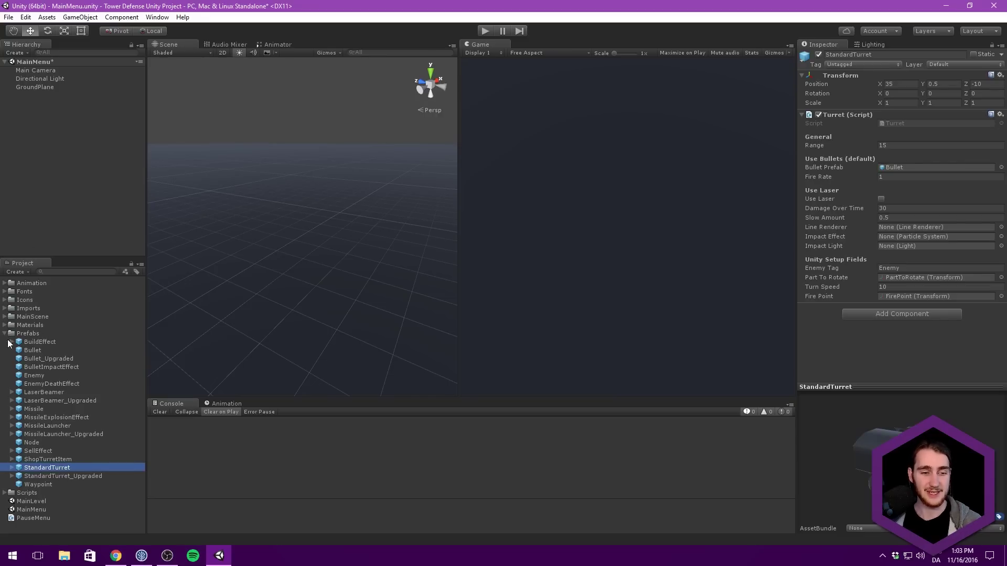
{"action": "left_click_drag", "start_coordinate": [39, 467], "coordinate": [75, 179]}
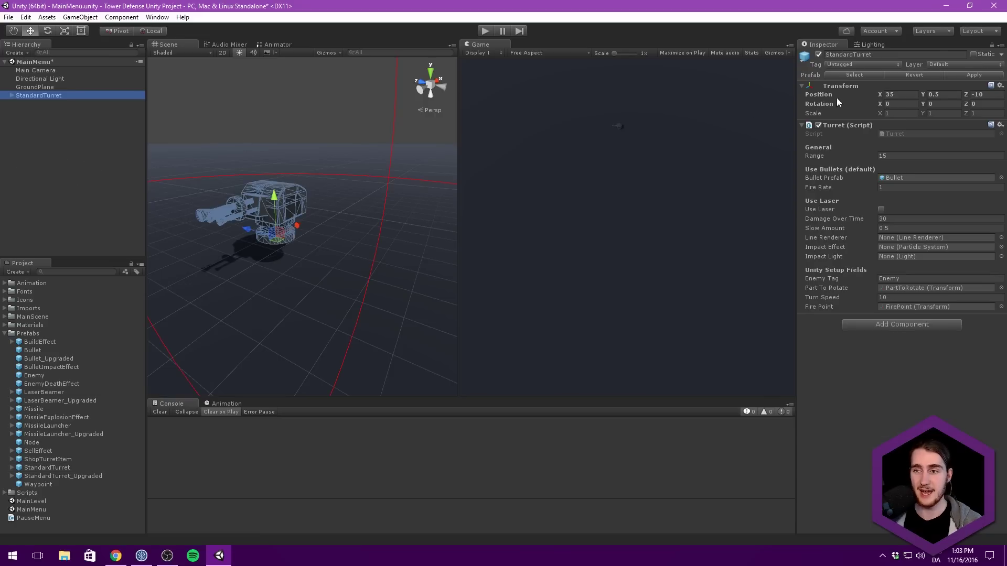
Reset the StandardTurret's transform and set its Y position to -0.5.
{"action": "right_click", "coordinate": [845, 86]}
{"action": "left_click", "coordinate": [868, 94]}
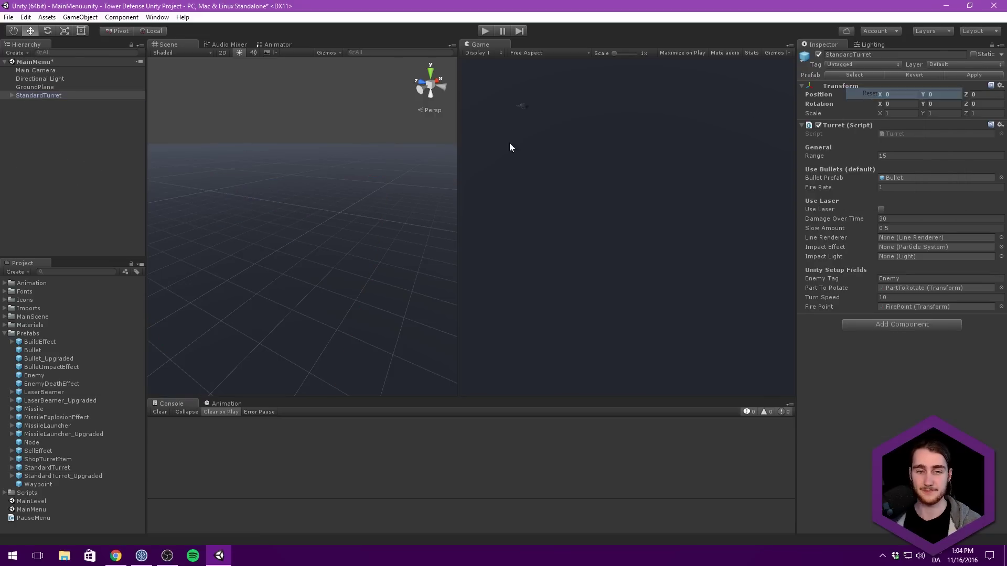
{"action": "key", "text": "f"}
{"action": "mouse_move", "coordinate": [234, 198]}
{"action": "left_mouse_down", "text": "alt"}
{"action": "mouse_move", "coordinate": [321, 129]}
{"action": "mouse_move", "coordinate": [234, 180]}
{"action": "left_mouse_up", "text": "alt"}
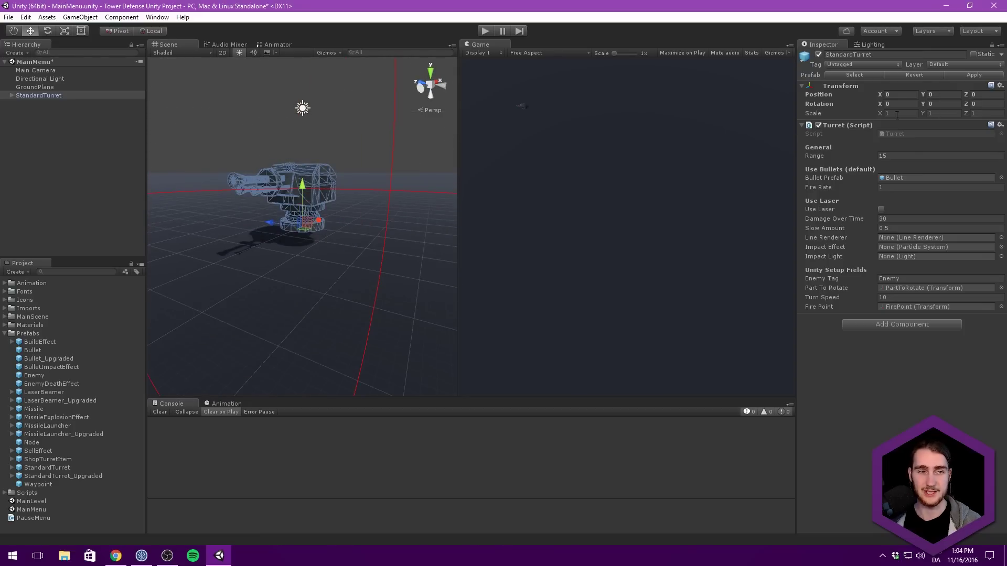
{"action": "left_click", "coordinate": [941, 96]}
{"action": "type", "text": "-0.5"}
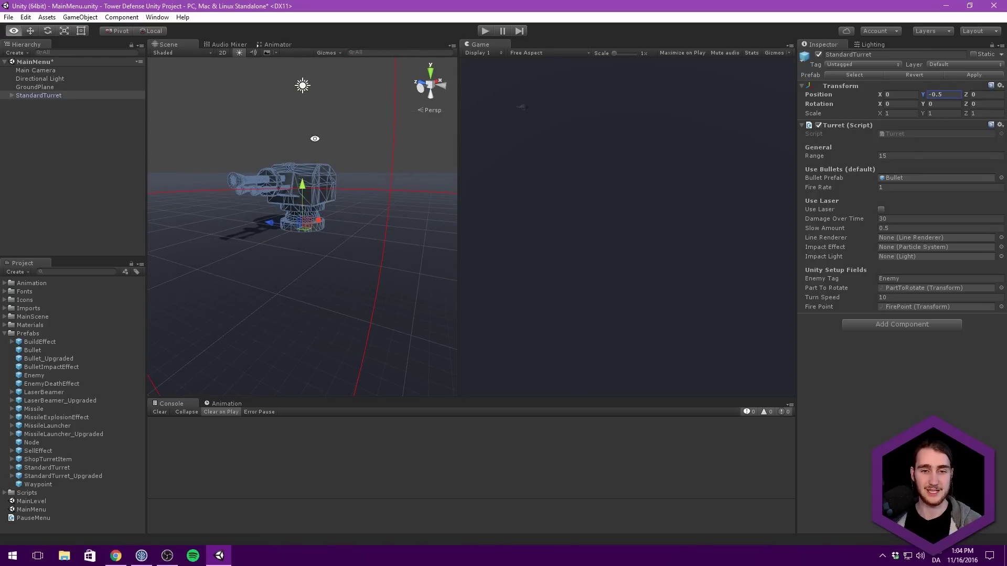
Frame the turret at a three-quarter angle in the scene view and align the Main Camera with that view.
{"action": "left_click_drag", "start_coordinate": [315, 138], "coordinate": [135, 156], "text": "alt"}
{"action": "left_click", "coordinate": [135, 156]}
{"action": "middle_click_drag", "start_coordinate": [287, 137], "coordinate": [302, 148]}
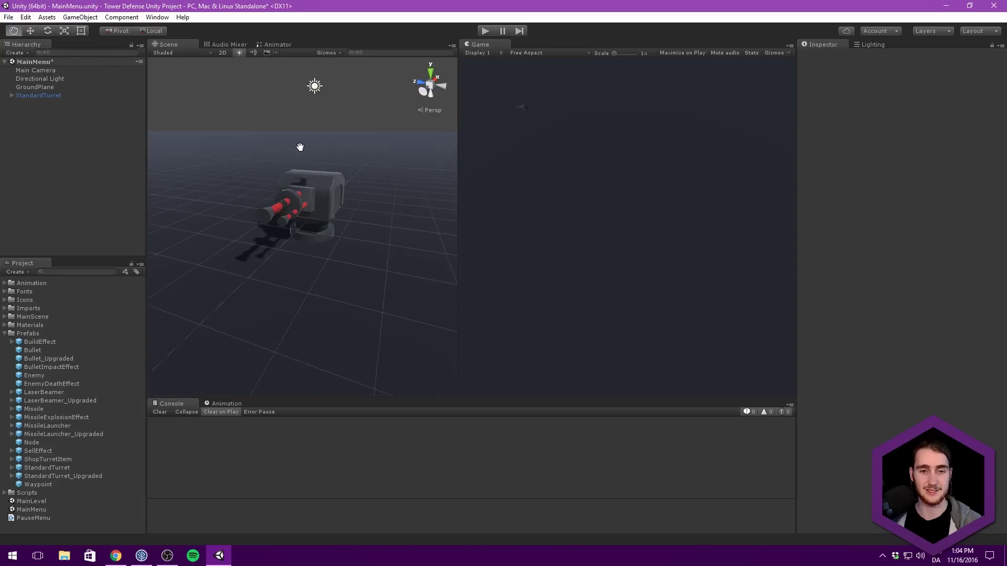
{"action": "left_click_drag", "start_coordinate": [302, 148], "coordinate": [252, 136], "text": "alt"}
{"action": "key", "text": "shift+space"}
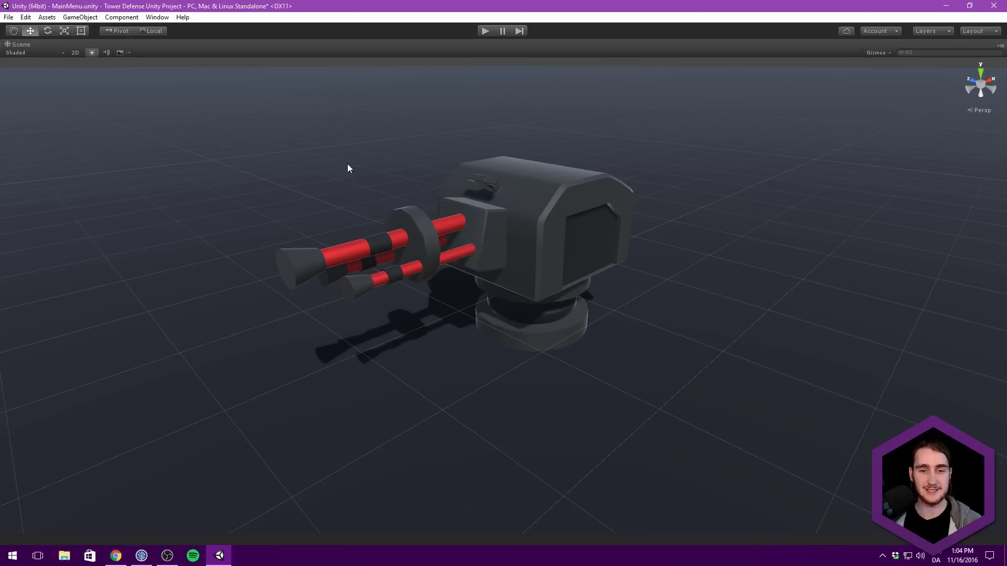
{"action": "middle_click_drag", "start_coordinate": [458, 166], "coordinate": [482, 166]}
{"action": "scroll", "coordinate": [474, 169], "scroll_direction": "up", "scroll_amount": 3}
{"action": "left_click_drag", "start_coordinate": [482, 165], "coordinate": [463, 153], "text": "alt"}
{"action": "key", "text": "shift+space"}
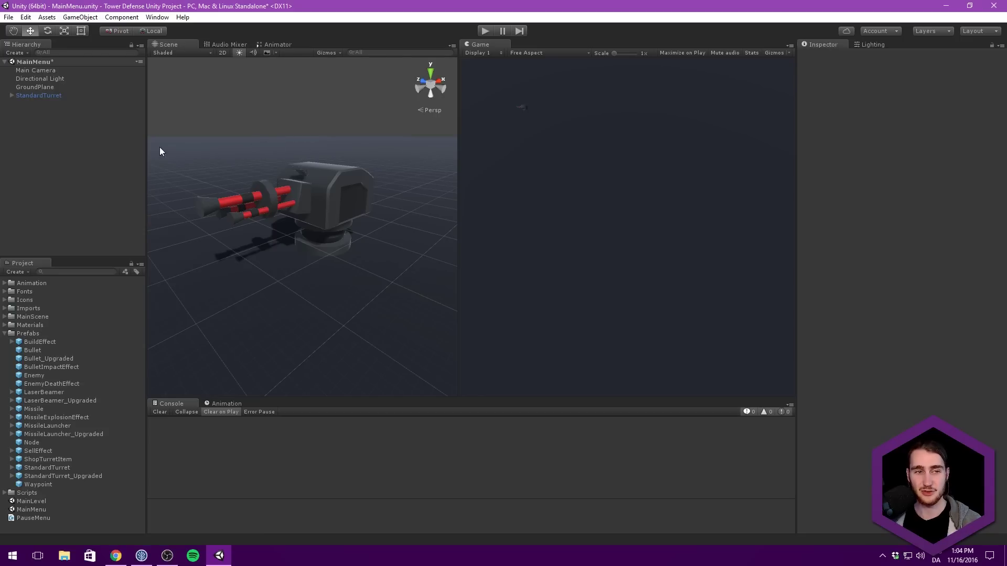
{"action": "left_click", "coordinate": [37, 70]}
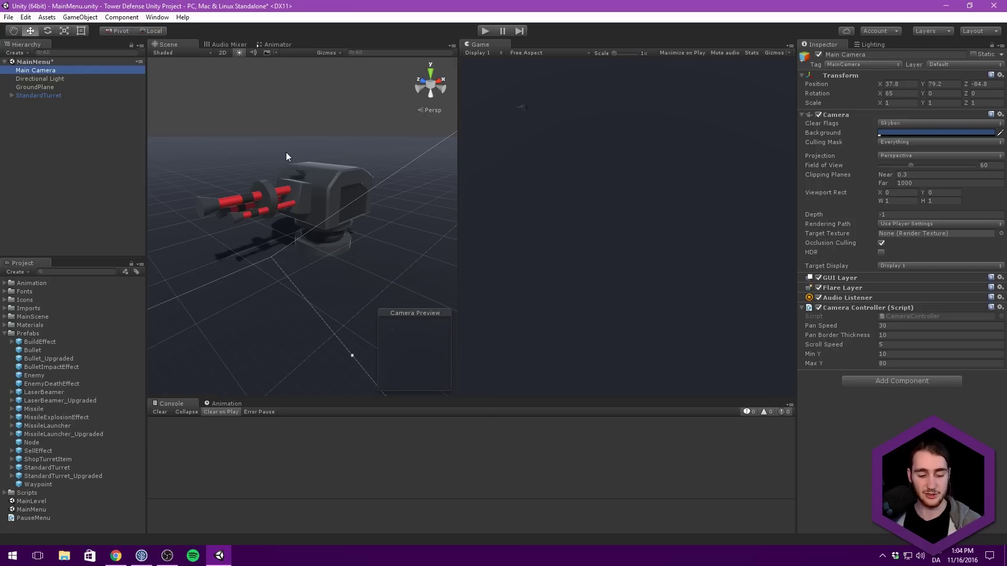
{"action": "key", "text": "ctrl+shift+f"}
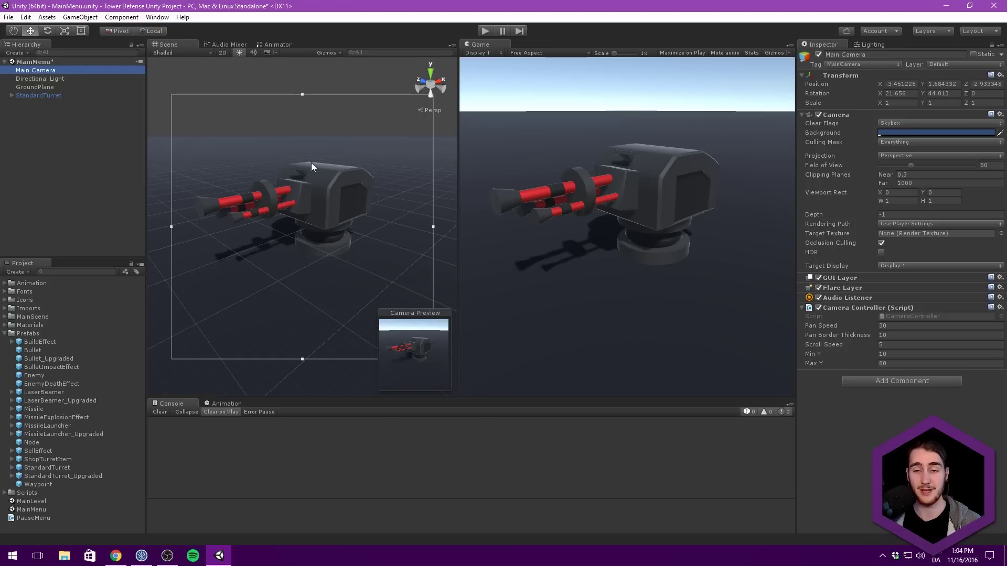
Refine the Main Camera's framing so the turret sits slightly further right, realigning it with the view and checking the maximized game view.
{"action": "left_click", "coordinate": [596, 207]}
{"action": "key", "text": "shift+space"}
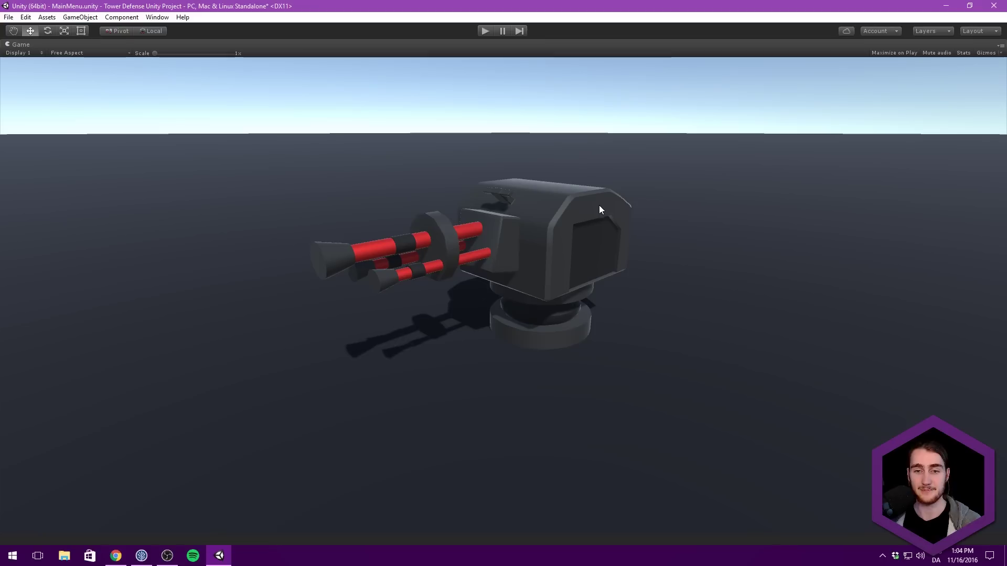
{"action": "key", "text": "shift+space"}
{"action": "middle_click_drag", "start_coordinate": [250, 176], "coordinate": [258, 181]}
{"action": "key", "text": "ctrl+shift+f"}
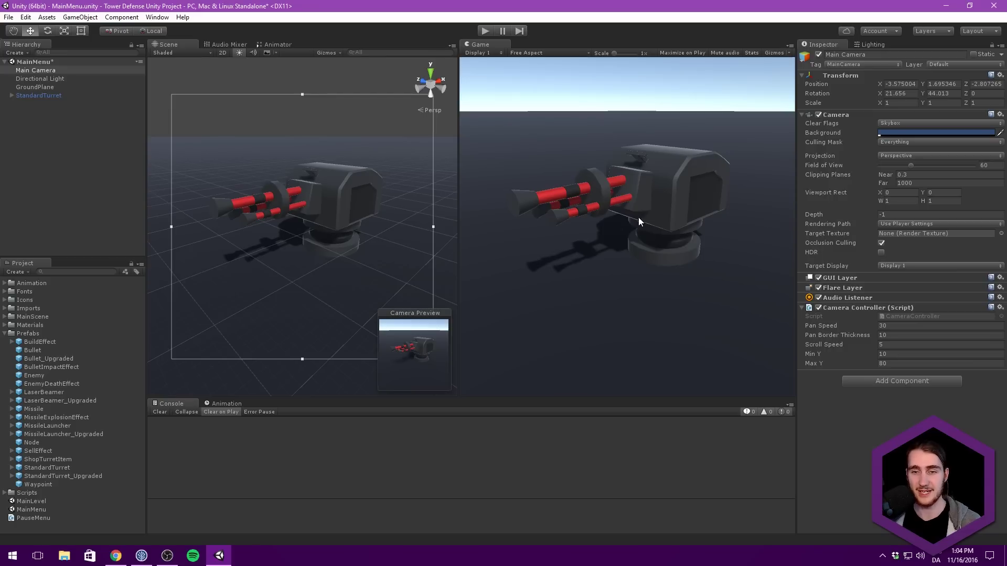
{"action": "key", "text": "shift+space"}
{"action": "key", "text": "shift+space"}
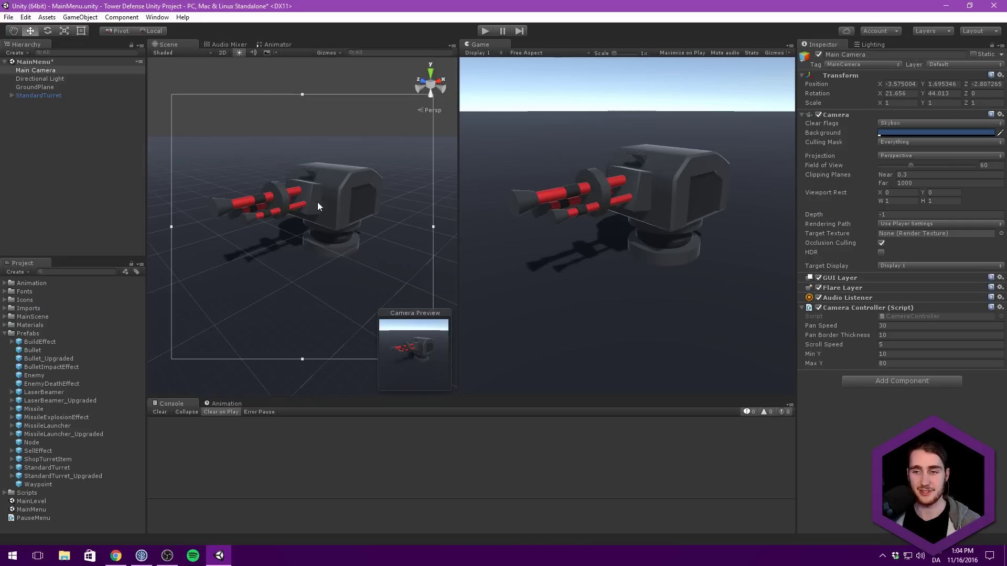
{"action": "middle_click_drag", "start_coordinate": [253, 194], "coordinate": [256, 195]}
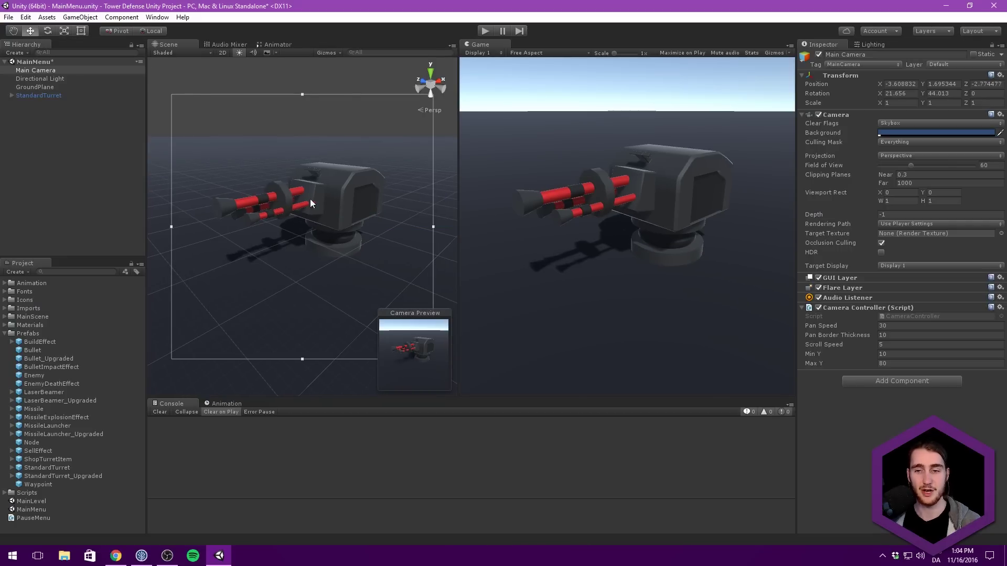
{"action": "key", "text": "shift+space"}
{"action": "key", "text": "shift+space"}
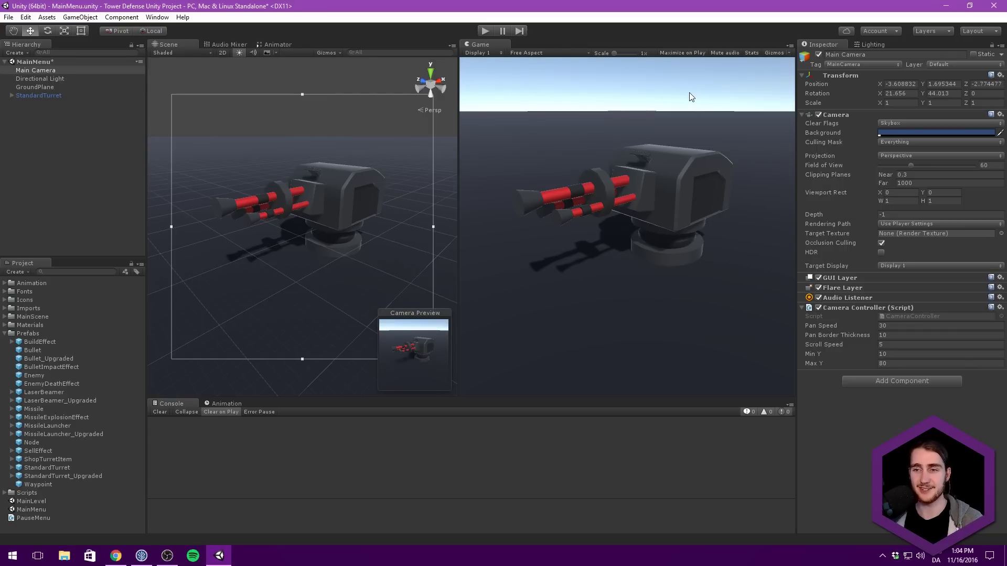
Set the Main Camera's Clear Flags to Solid Color and sample the ground plane's horizon color as its Background.
{"action": "left_click", "coordinate": [899, 124]}
{"action": "left_click", "coordinate": [913, 148]}
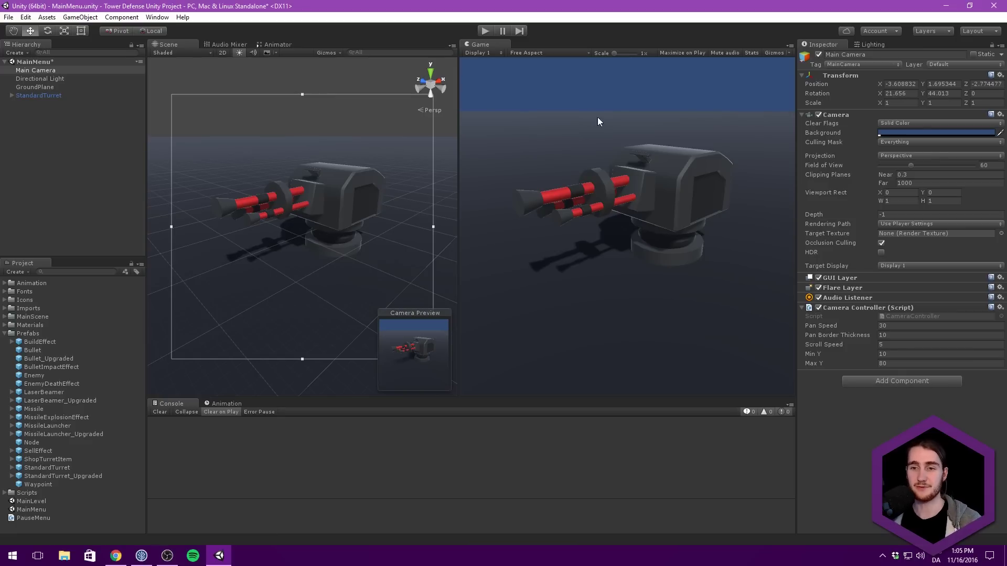
{"action": "left_click", "coordinate": [51, 85]}
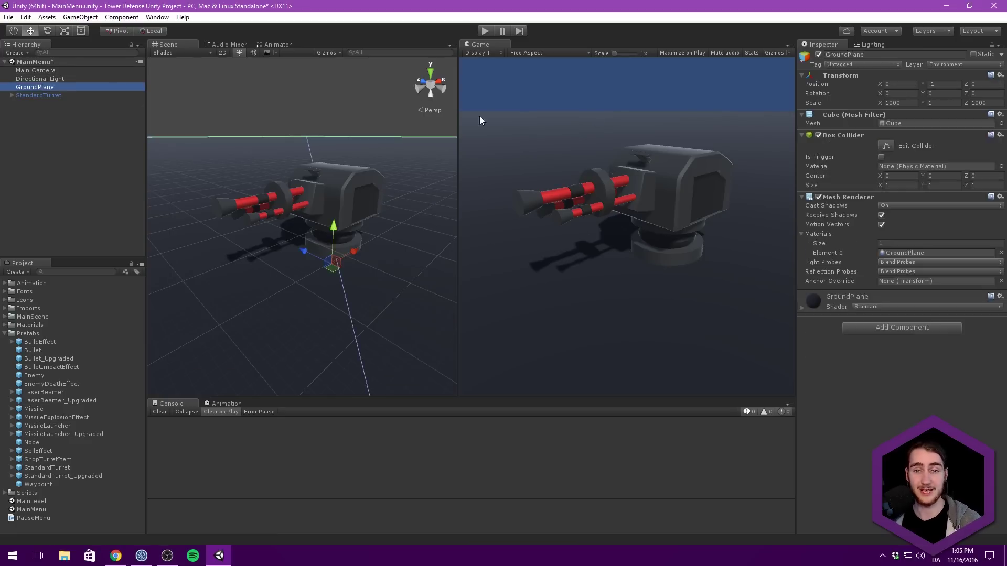
{"action": "left_click", "coordinate": [46, 70]}
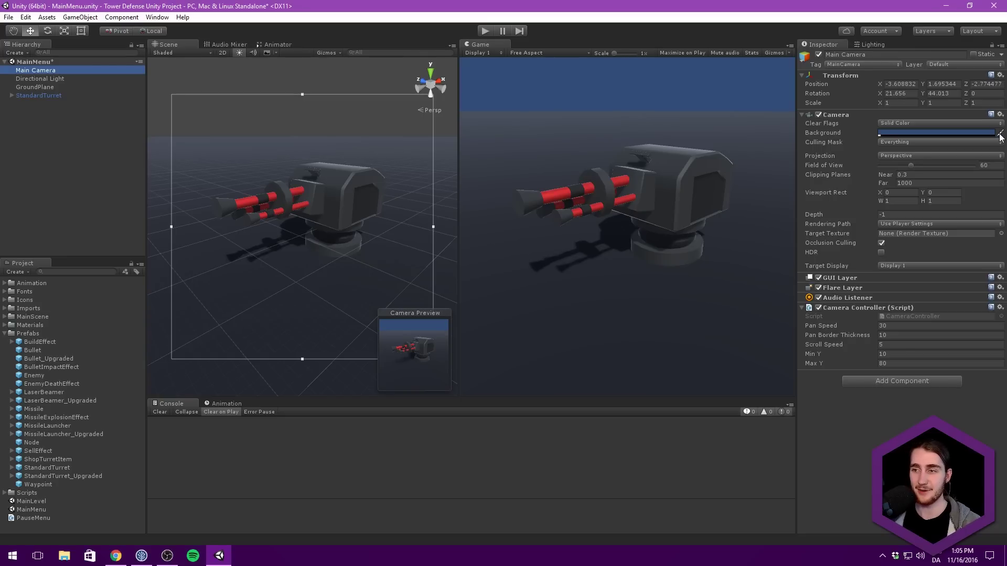
{"action": "left_click", "coordinate": [1000, 134]}
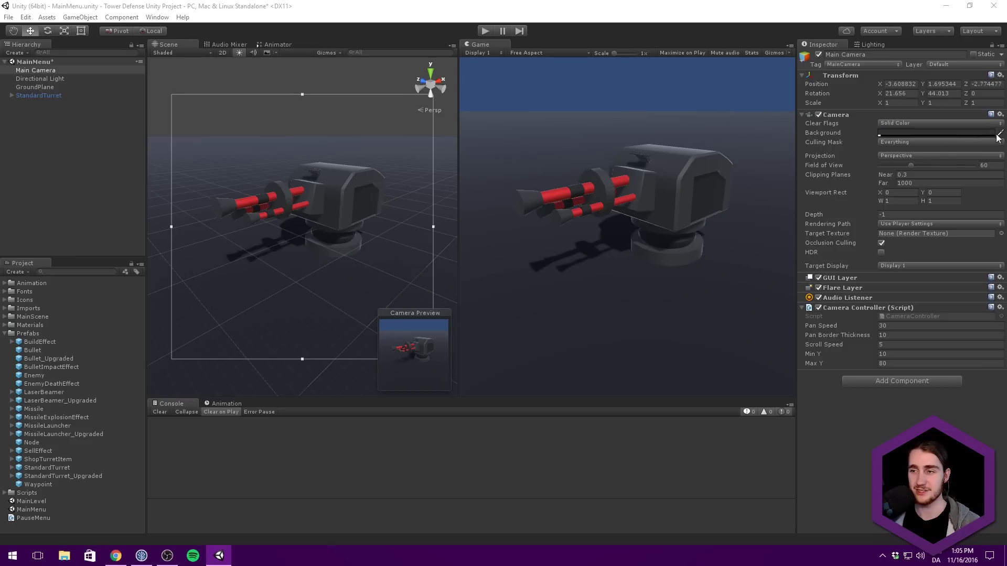
{"action": "left_click", "coordinate": [633, 113]}
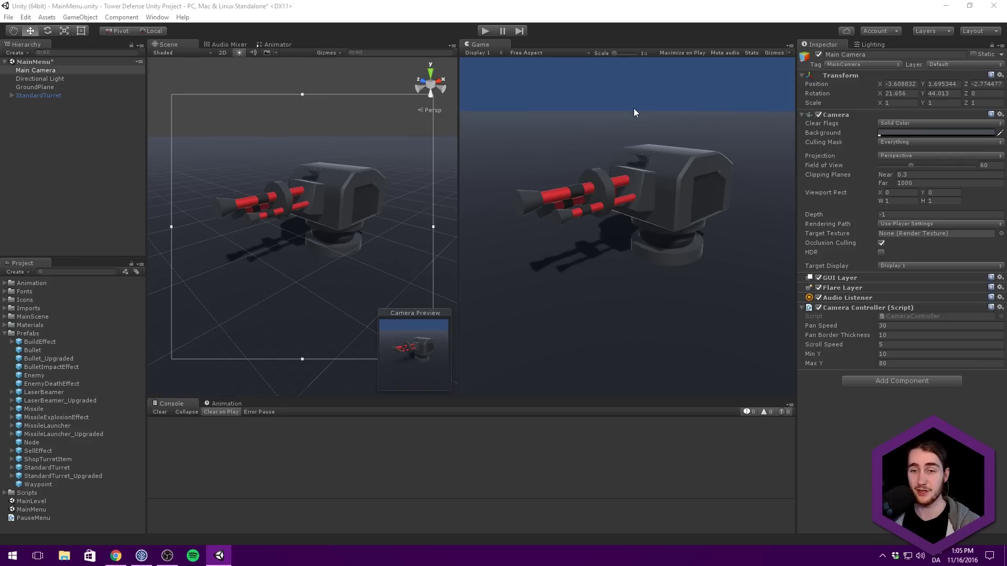
{"action": "left_click", "coordinate": [558, 112]}
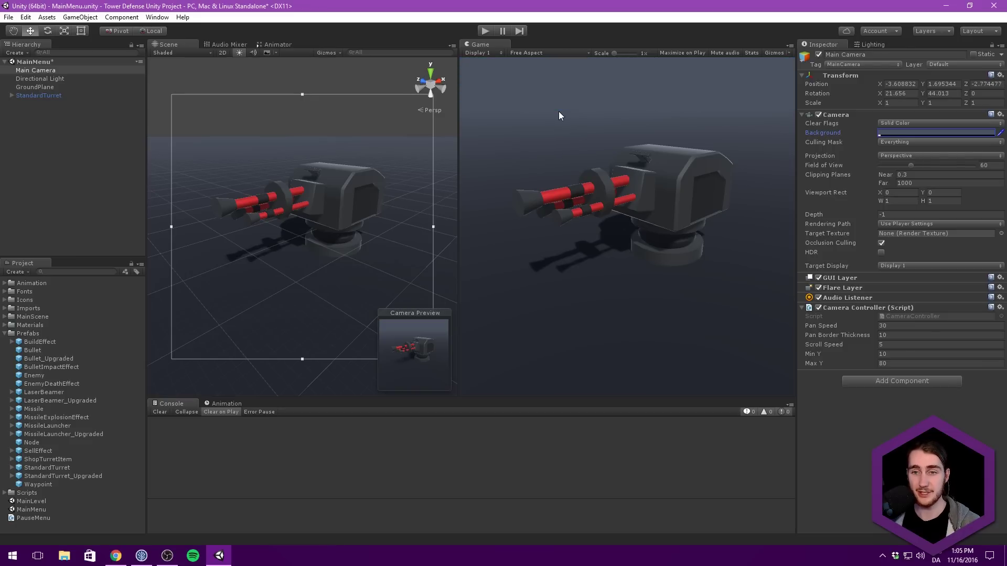
Check how the background blends with the ground in the maximized game view.
{"action": "key", "text": "shift+space"}
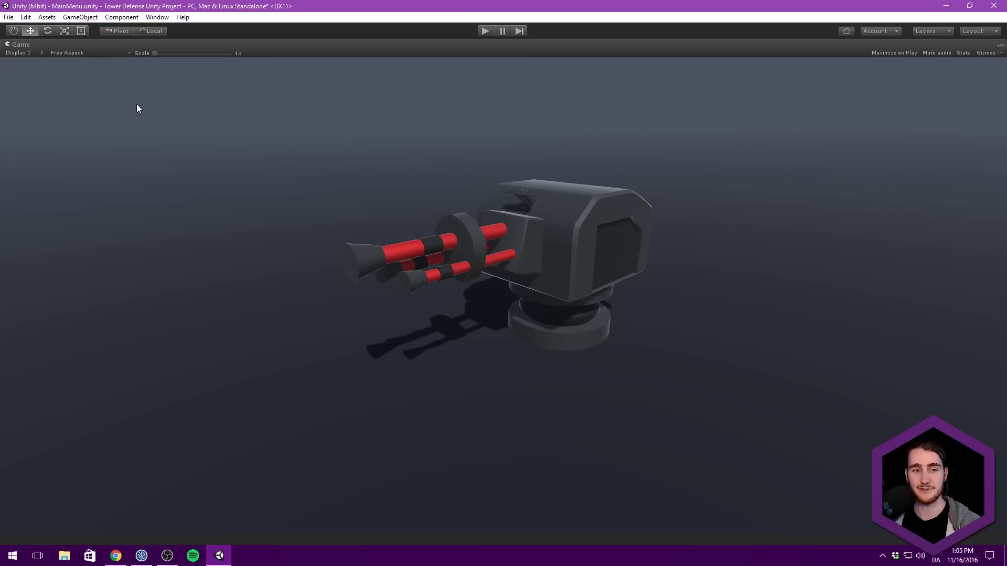
{"action": "key", "text": "shift+space"}
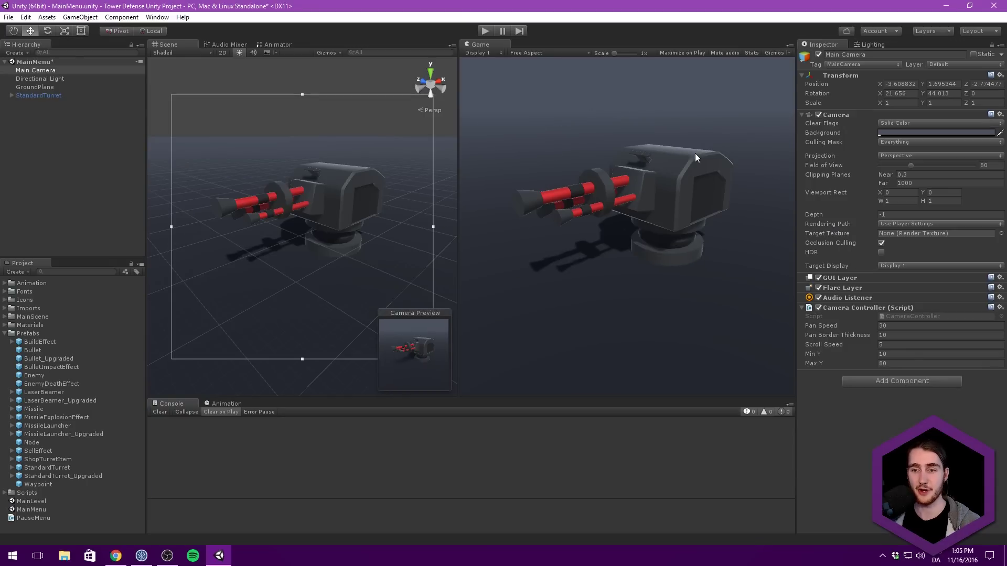
{"action": "key", "text": "shift+space"}
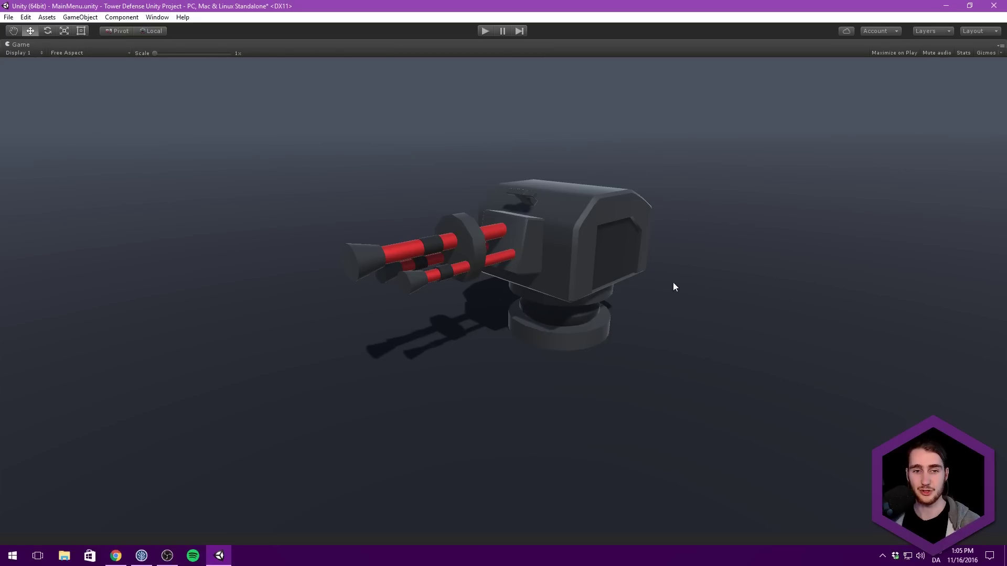
{"action": "key", "text": "shift+space"}
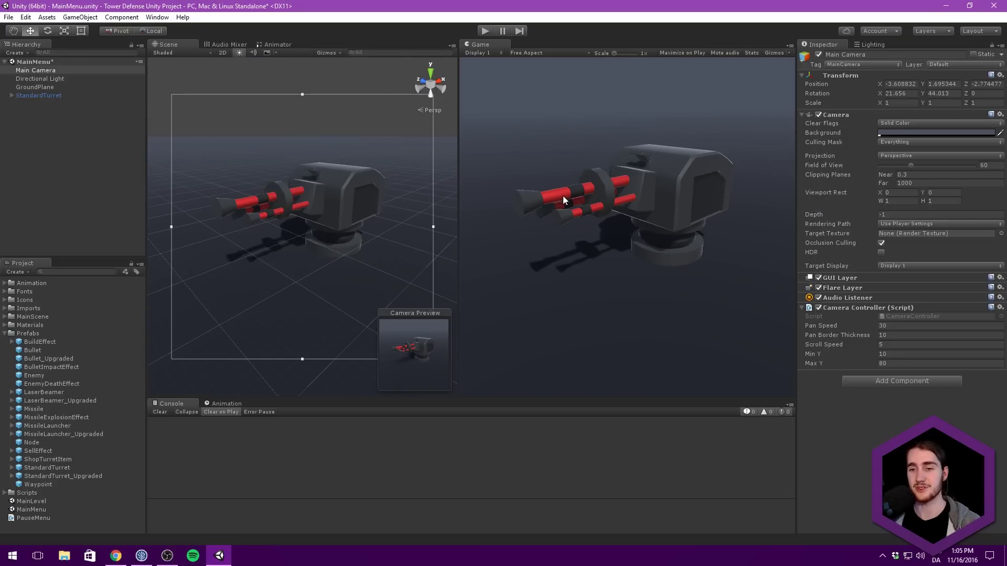
{"action": "key", "text": "shift+space"}
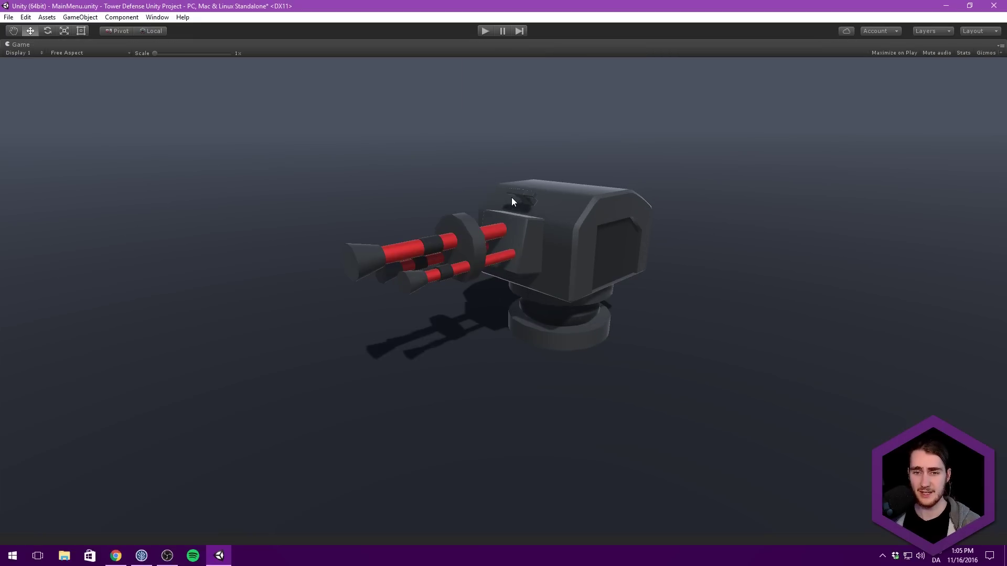
{"action": "key", "text": "shift+space"}
Try other X and Y rotations for the Directional Light, undo the change, and check the maximized game view.
{"action": "left_click", "coordinate": [51, 97]}
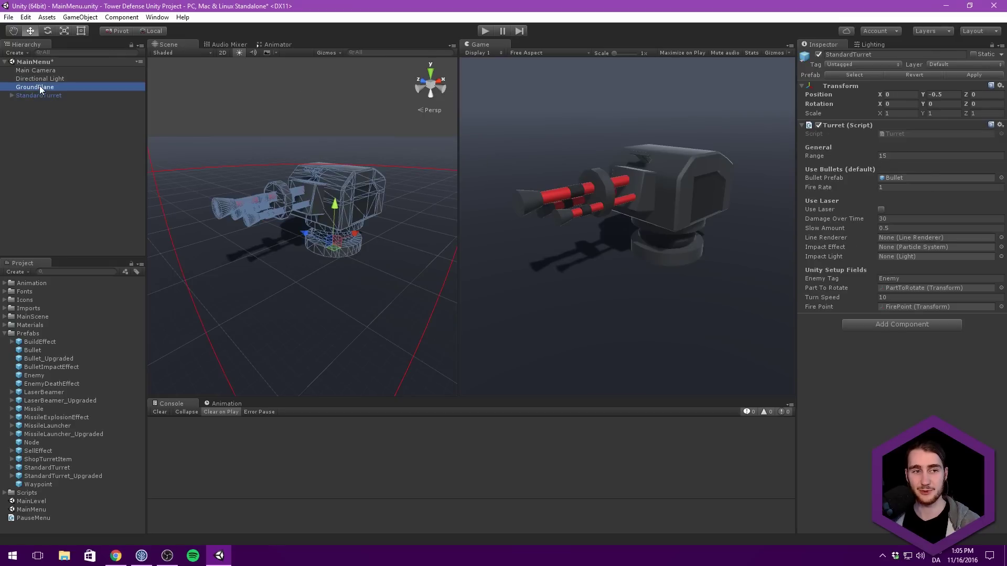
{"action": "left_click", "coordinate": [43, 78]}
{"action": "left_click", "coordinate": [589, 239]}
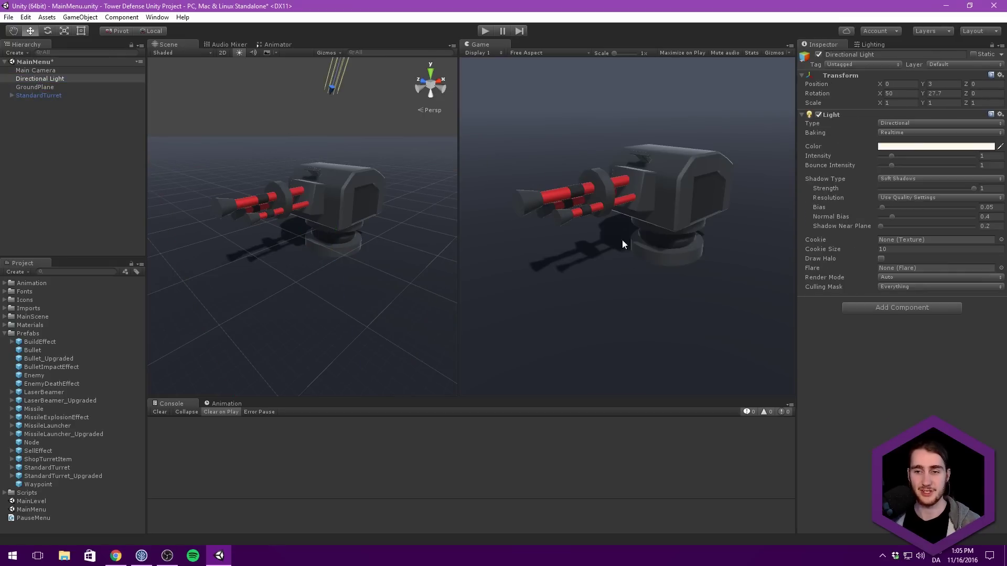
{"action": "left_click", "coordinate": [39, 70]}
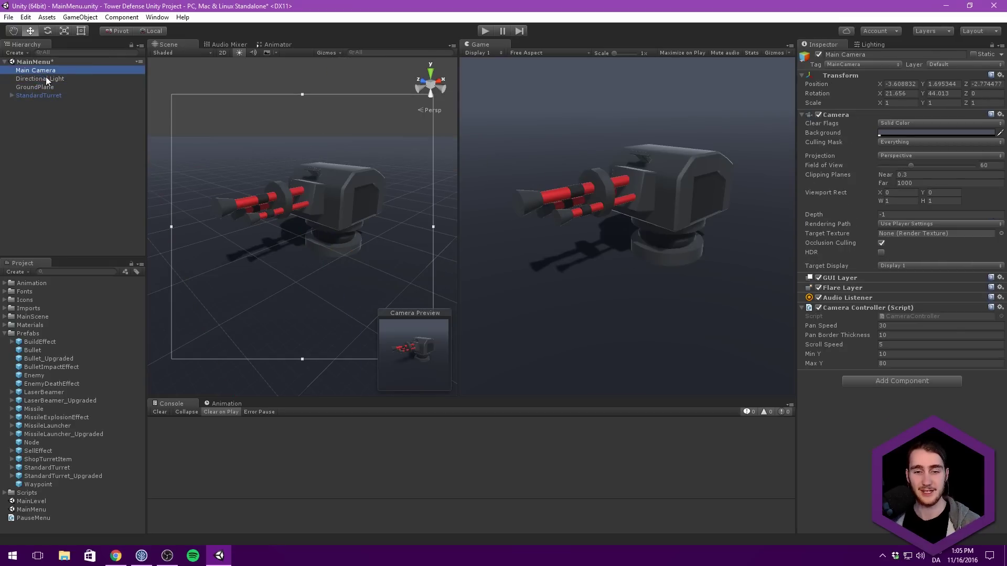
{"action": "left_click", "coordinate": [52, 79]}
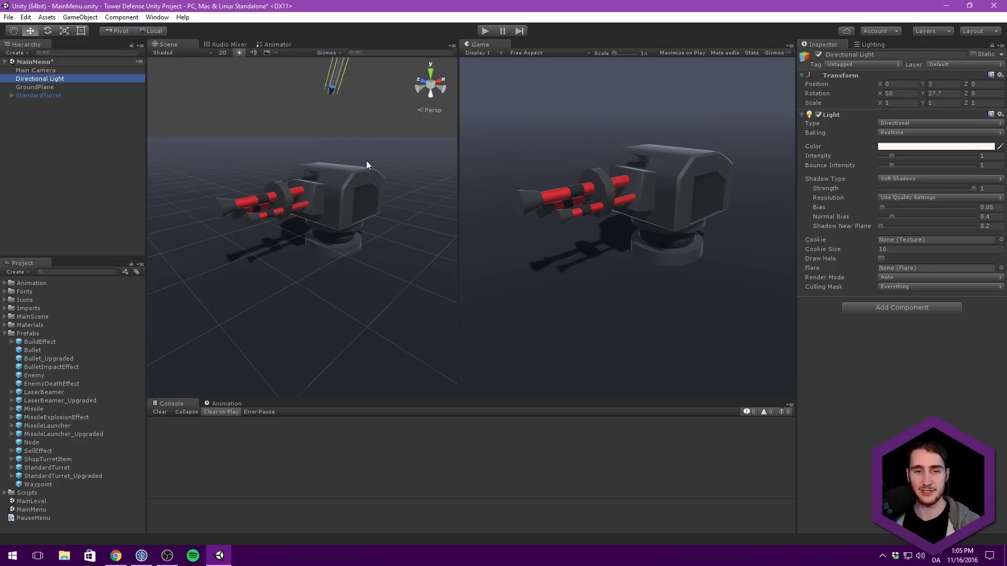
{"action": "left_click_drag", "start_coordinate": [925, 94], "coordinate": [926, 64]}
{"action": "left_click", "coordinate": [876, 97]}
{"action": "left_click_drag", "start_coordinate": [882, 91], "coordinate": [955, 85]}
{"action": "key", "text": "ctrl+z"}
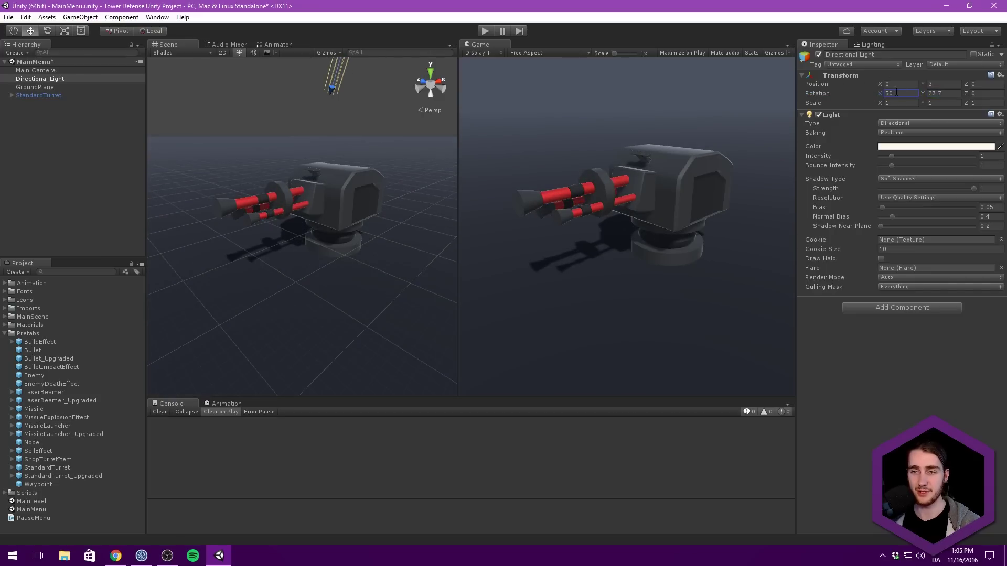
{"action": "key", "text": "shift+space"}
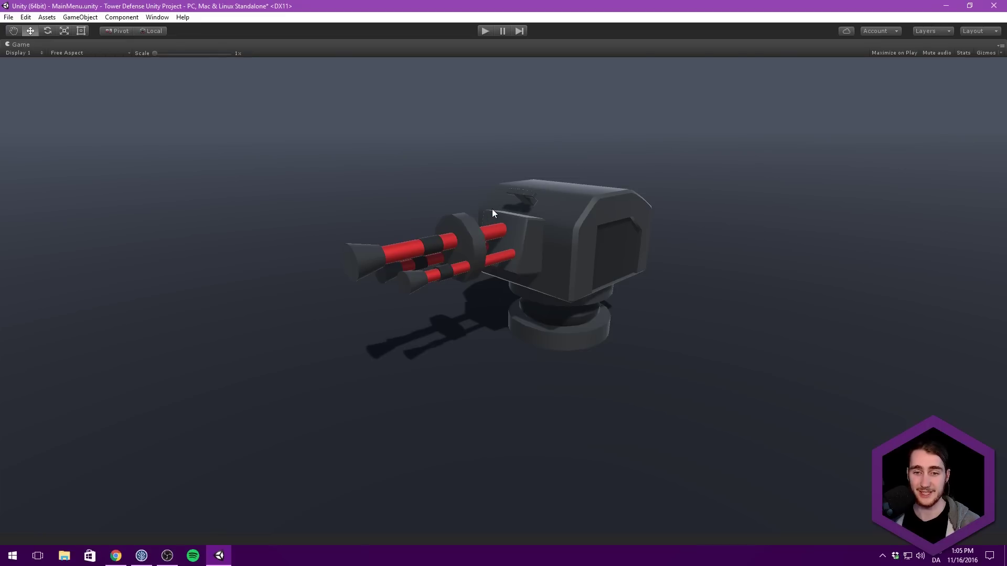
{"action": "key", "text": "shift+space"}
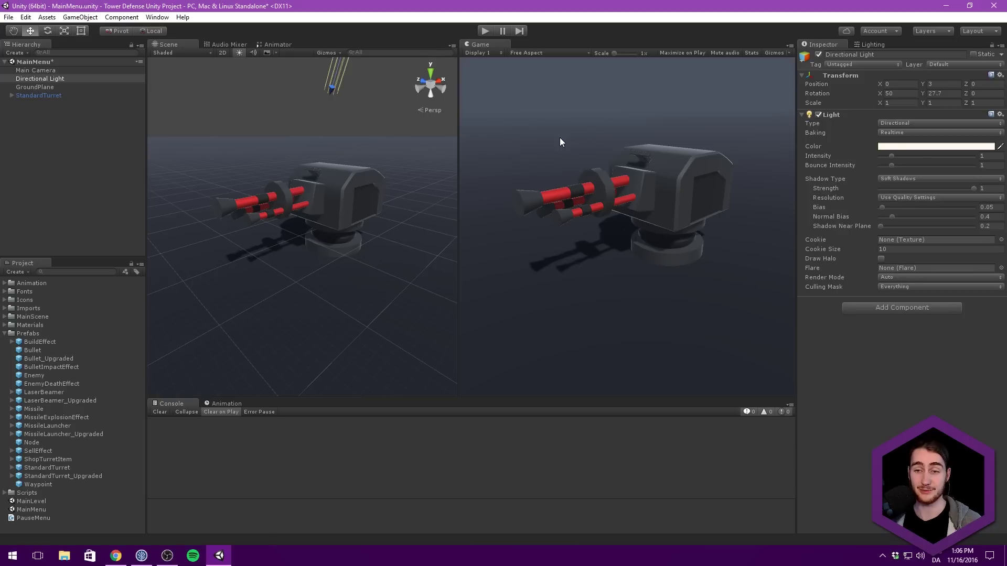
Collapse the Prefabs folder and remove the Turret script component from the StandardTurret in the scene.
{"action": "left_click", "coordinate": [6, 334]}
{"action": "left_click", "coordinate": [46, 194]}
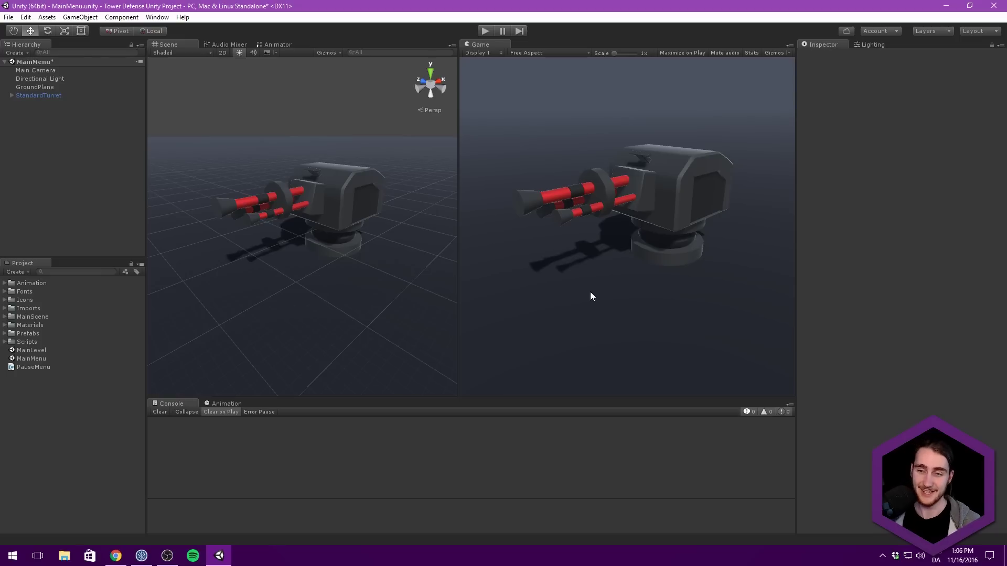
{"action": "left_click_drag", "start_coordinate": [319, 183], "coordinate": [326, 187], "text": "alt"}
{"action": "scroll", "coordinate": [327, 188], "scroll_direction": "up", "scroll_amount": 5}
{"action": "scroll", "coordinate": [315, 190], "scroll_direction": "down", "scroll_amount": 5}
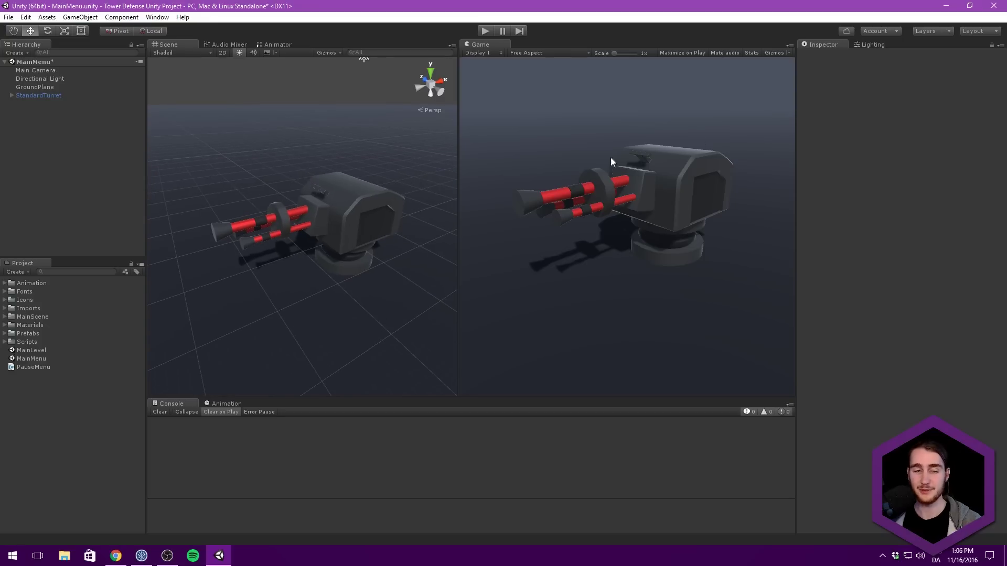
{"action": "left_click", "coordinate": [11, 95]}
{"action": "left_click", "coordinate": [26, 104]}
{"action": "left_click", "coordinate": [27, 96]}
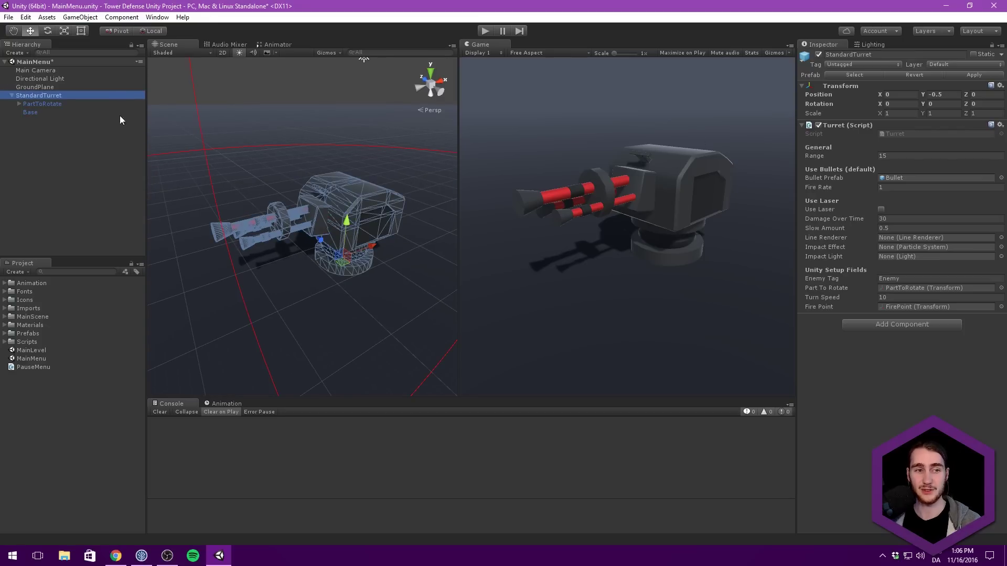
{"action": "right_click", "coordinate": [840, 131]}
{"action": "left_click", "coordinate": [876, 181]}
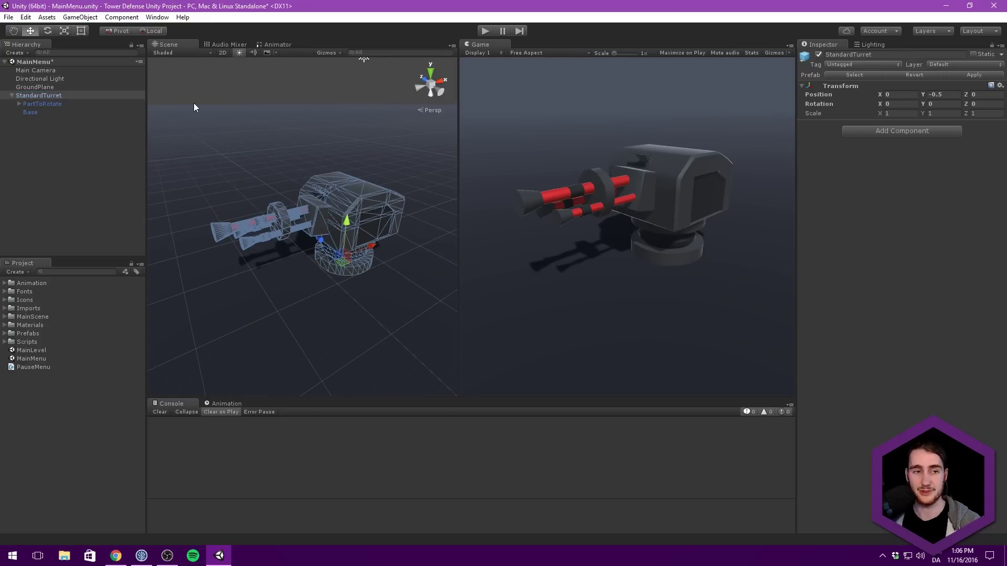
Expand the StandardTurret's PartToRotate child and break the StandardTurret's prefab instance.
{"action": "left_click", "coordinate": [54, 104]}
{"action": "left_click", "coordinate": [40, 93]}
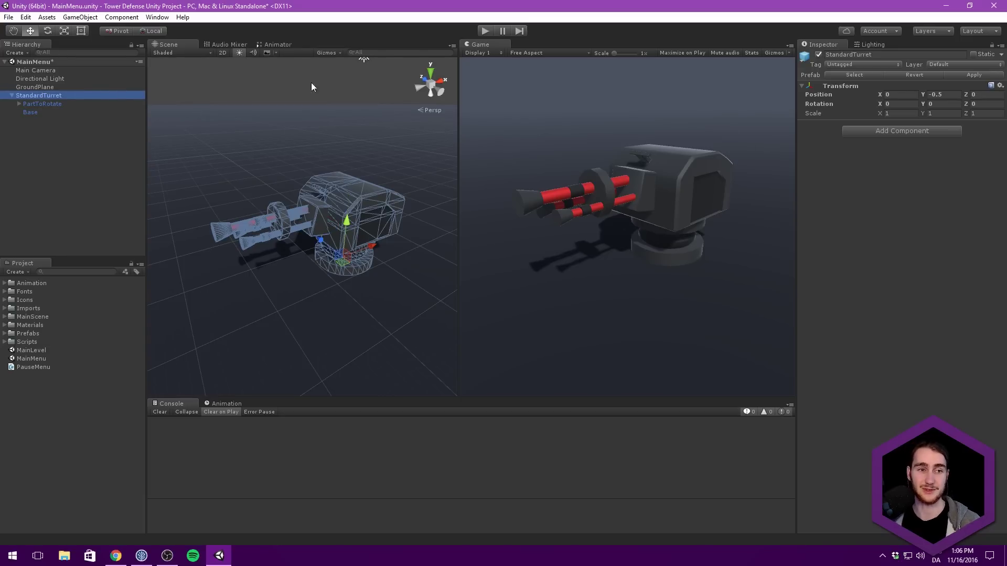
{"action": "left_click", "coordinate": [4, 334]}
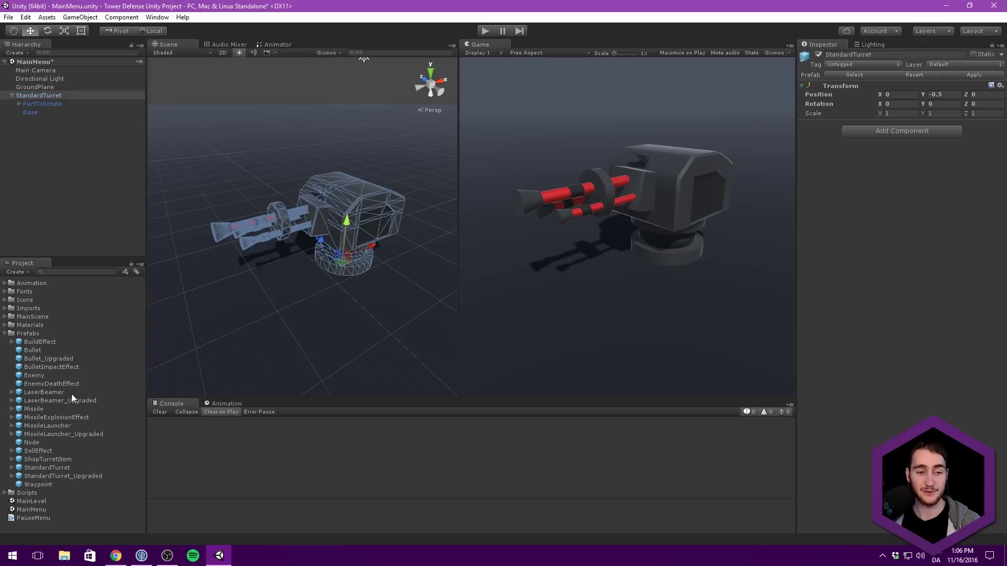
{"action": "left_click", "coordinate": [4, 333]}
{"action": "left_click", "coordinate": [42, 223]}
{"action": "left_click", "coordinate": [46, 95]}
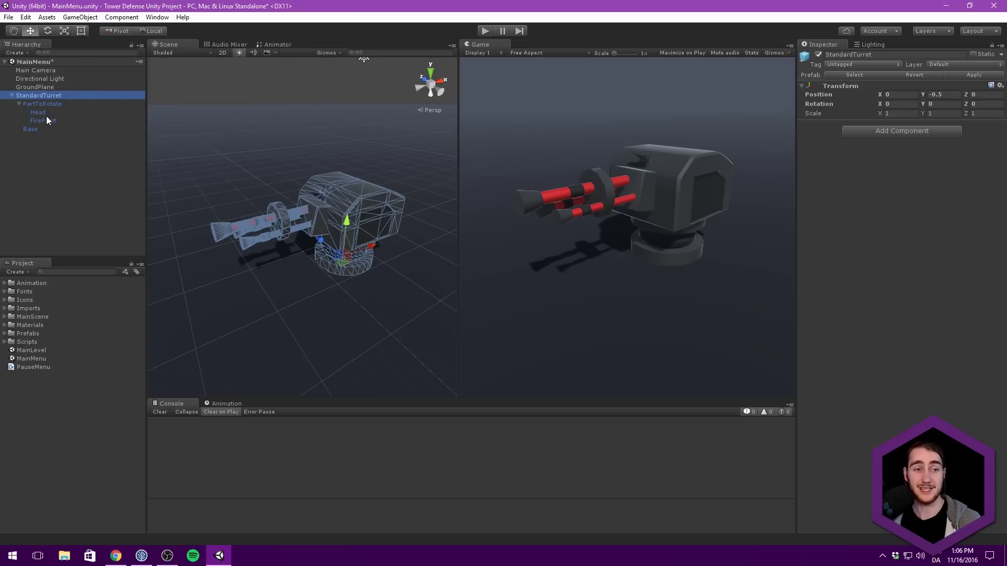
{"action": "left_click", "coordinate": [55, 121]}
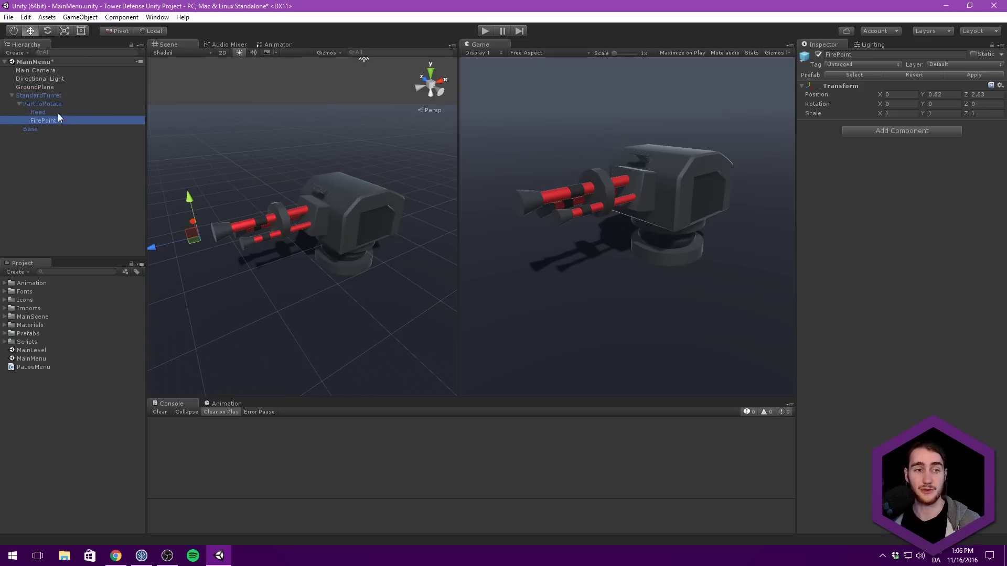
{"action": "left_click", "coordinate": [51, 87]}
{"action": "left_click", "coordinate": [50, 95]}
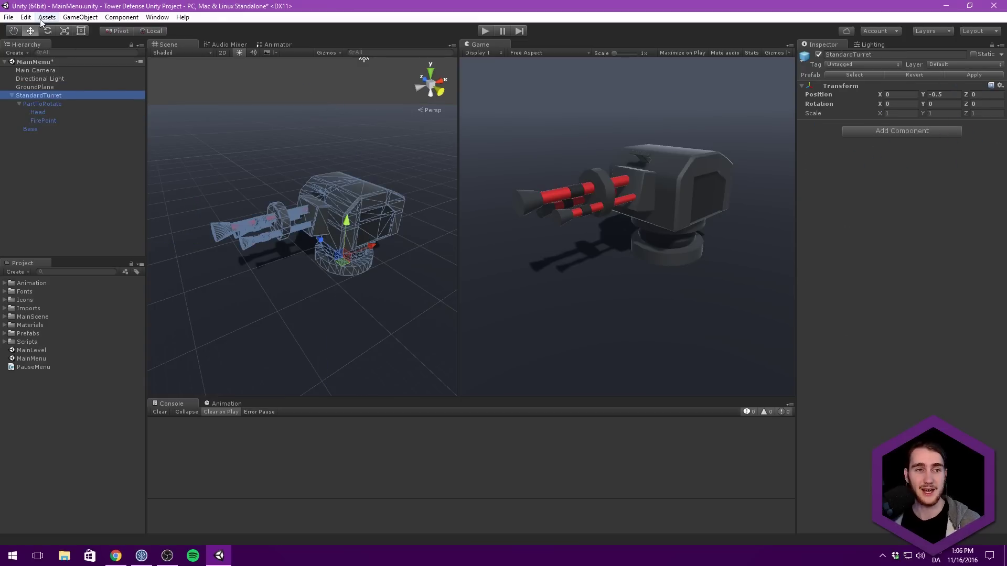
{"action": "left_click", "coordinate": [80, 17]}
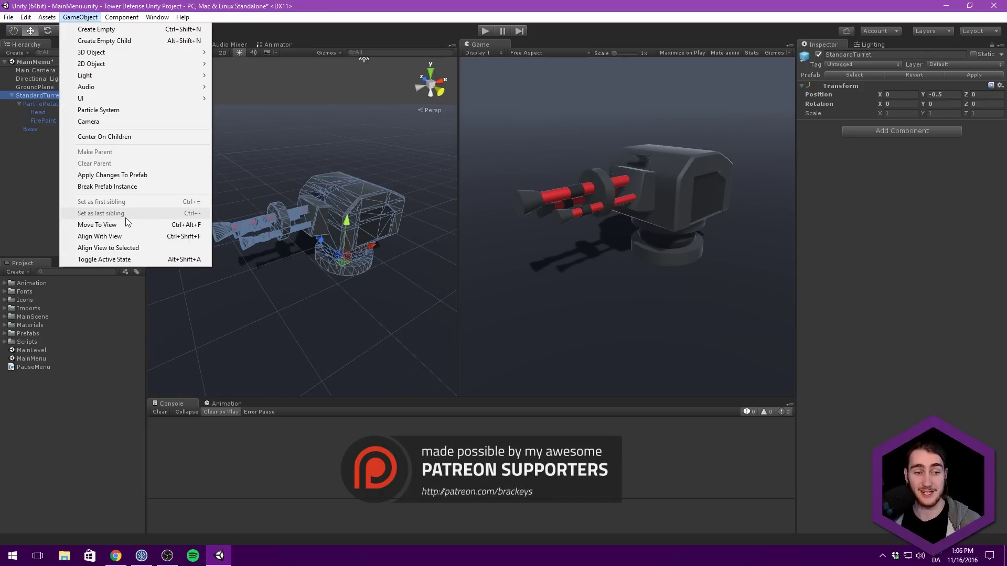
{"action": "left_click", "coordinate": [121, 187]}
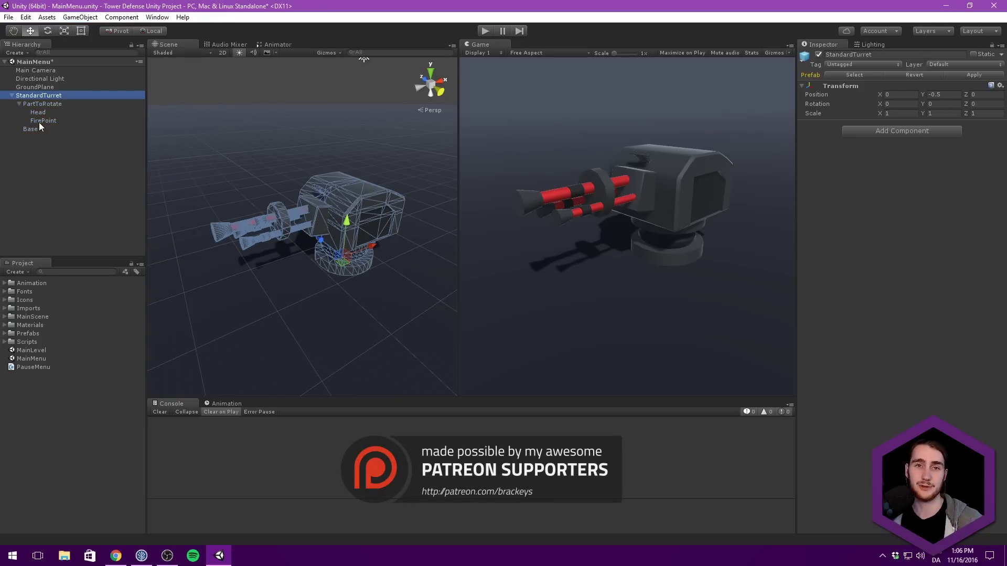
Delete the FirePoint object under the StandardTurret's PartToRotate.
{"action": "left_click", "coordinate": [42, 104]}
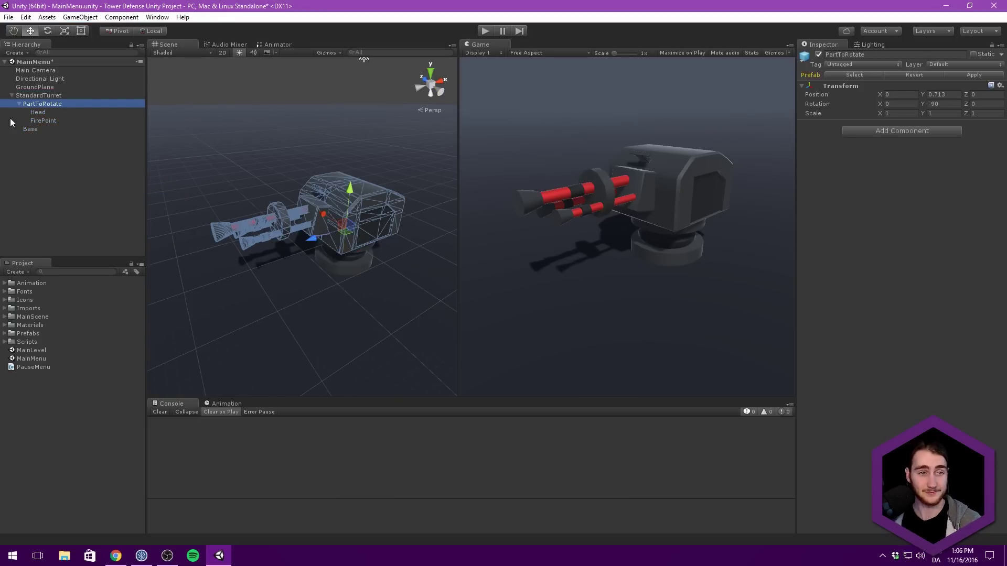
{"action": "left_click", "coordinate": [43, 121]}
{"action": "left_click", "coordinate": [21, 126]}
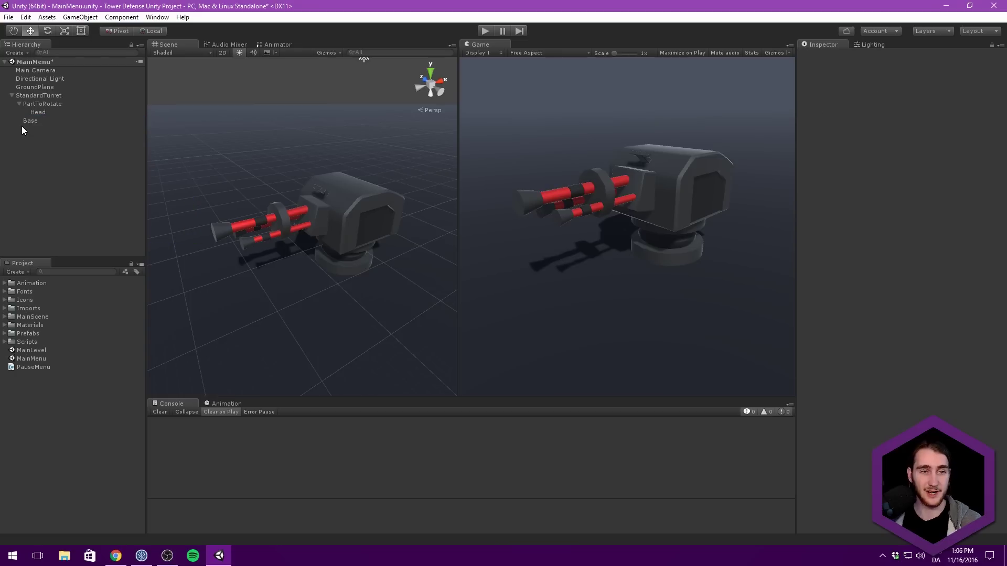
{"action": "left_click", "coordinate": [39, 96]}
{"action": "left_click", "coordinate": [42, 147]}
Collapse the StandardTurret hierarchy and save the MainMenu scene.
{"action": "left_click_drag", "start_coordinate": [222, 114], "coordinate": [248, 108], "text": "alt"}
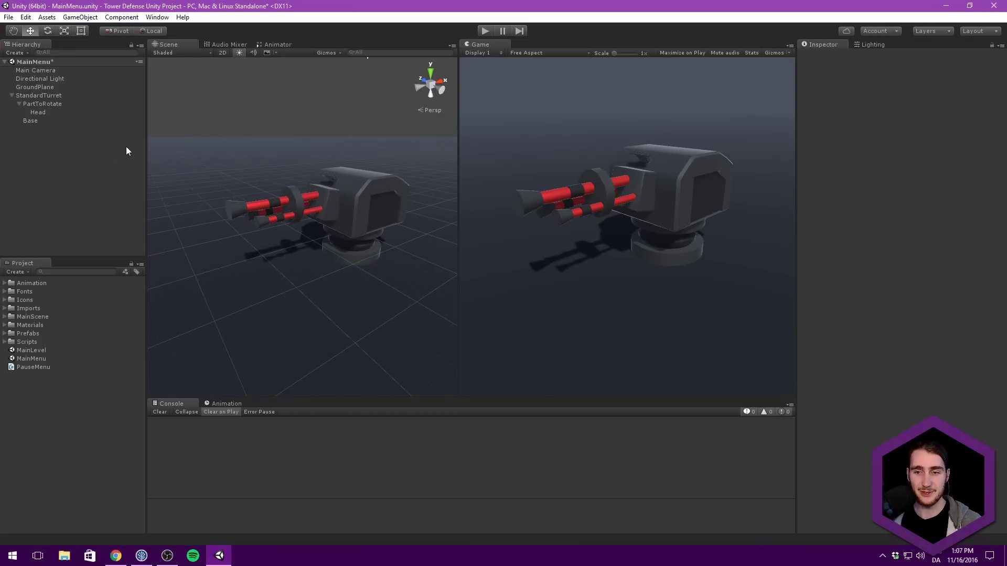
{"action": "scroll", "coordinate": [262, 161], "scroll_direction": "up", "scroll_amount": 3}
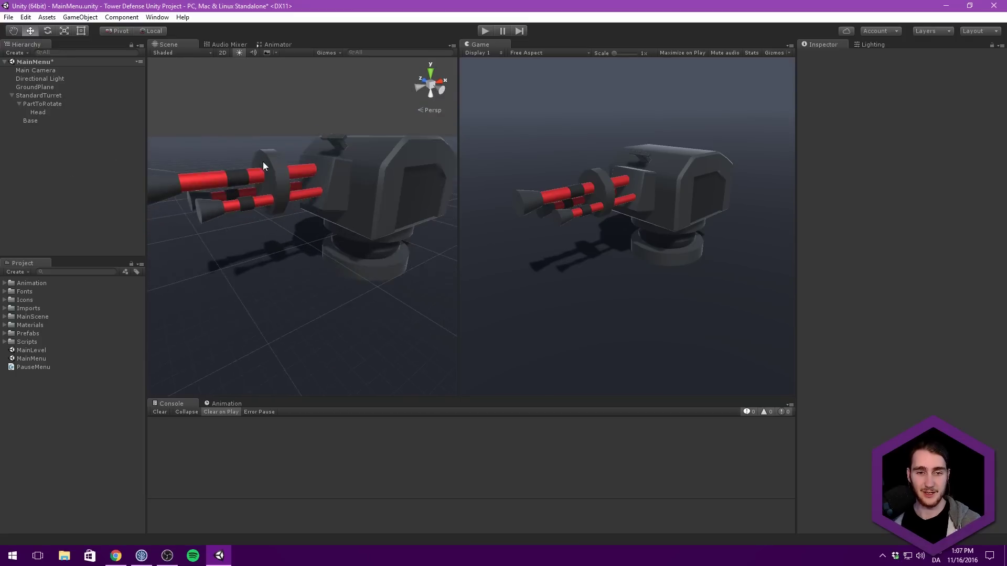
{"action": "left_click", "coordinate": [26, 96]}
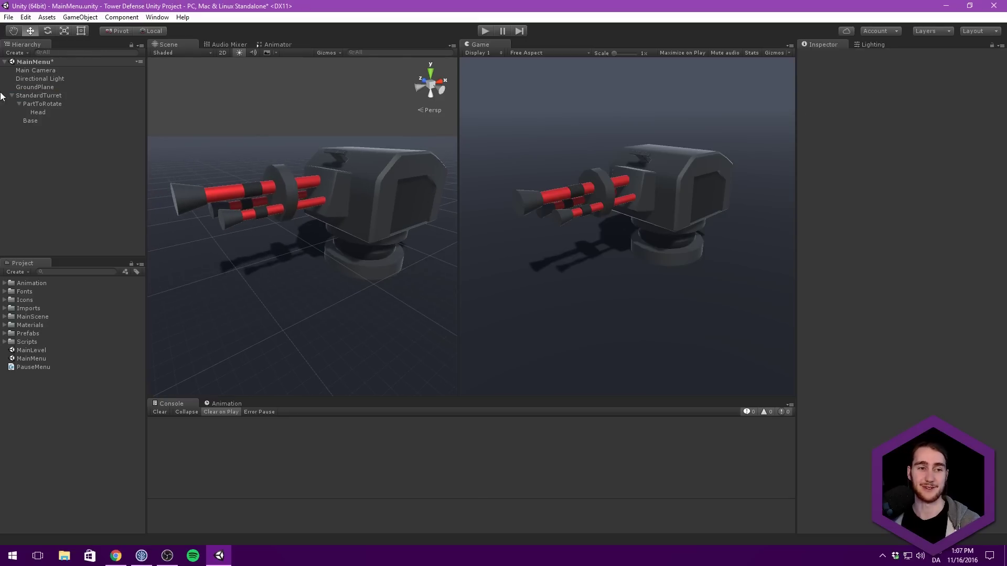
{"action": "left_click", "coordinate": [11, 97]}
{"action": "left_click", "coordinate": [42, 148]}
{"action": "key", "text": "ctrl+s"}
{"action": "right_click", "coordinate": [50, 151]}
{"action": "left_click", "coordinate": [101, 307]}
{"action": "key", "text": "ctrl+z"}
Add a UI Text object to the scene and stretch it to fill the whole canvas in both directions.
{"action": "right_click", "coordinate": [67, 163]}
{"action": "mouse_move", "coordinate": [109, 308]}
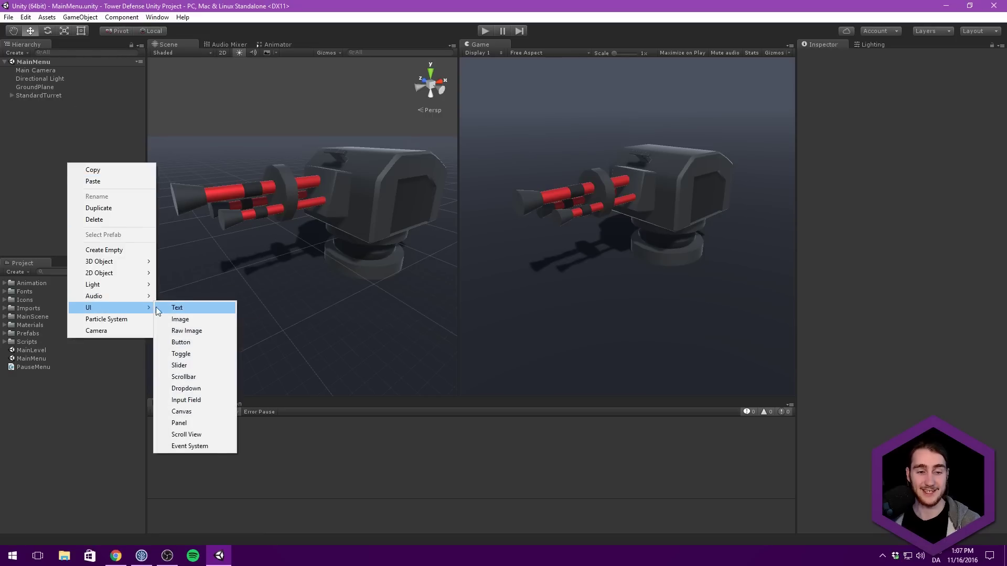
{"action": "left_click", "coordinate": [199, 310]}
{"action": "key", "text": "f"}
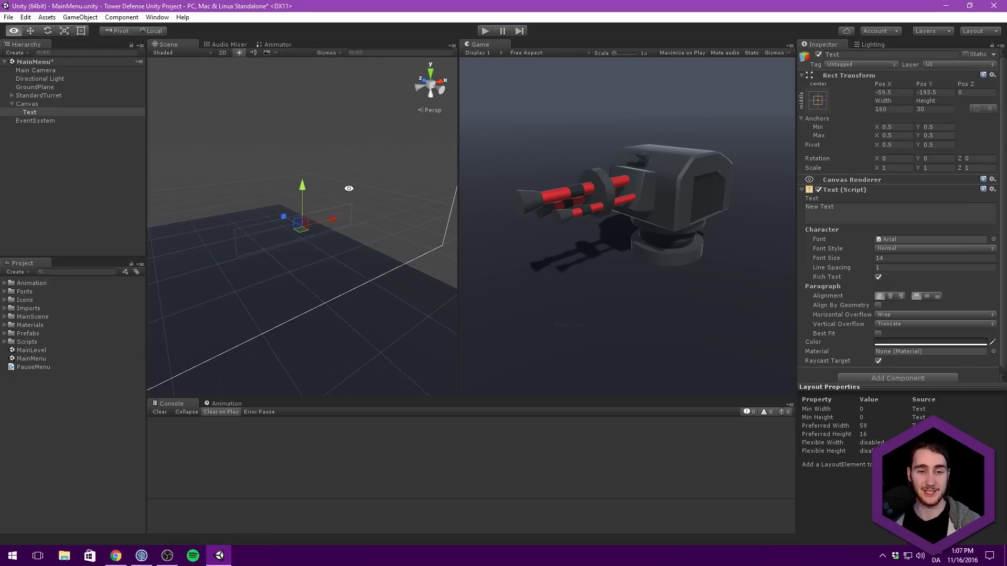
{"action": "left_click", "coordinate": [222, 53]}
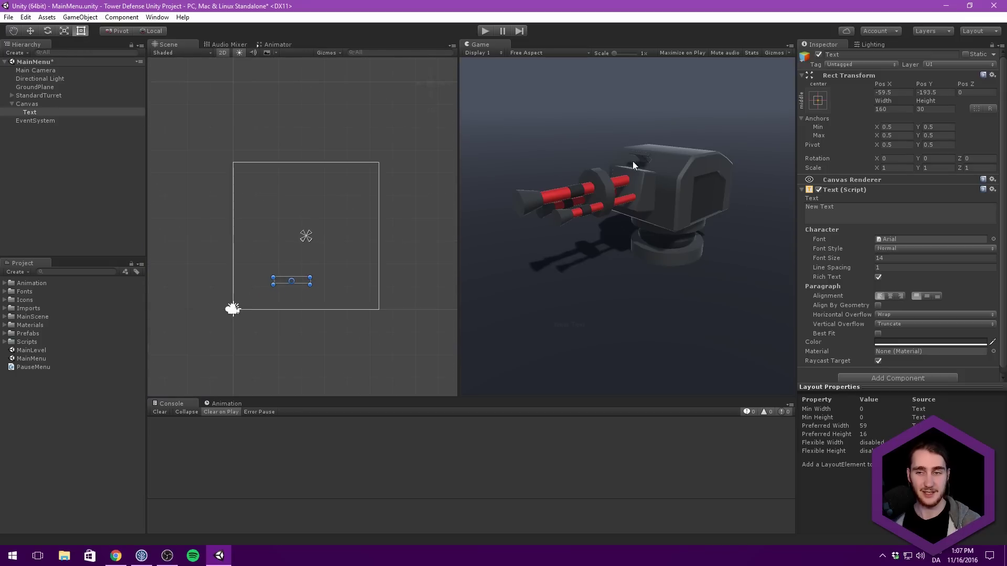
{"action": "left_click", "coordinate": [818, 100]}
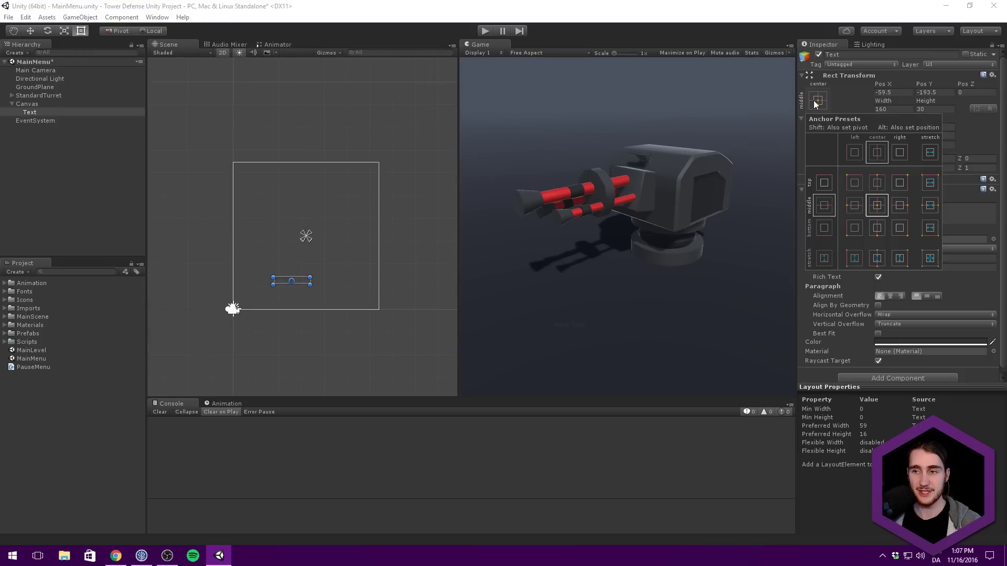
{"action": "left_click", "coordinate": [931, 262], "text": "alt"}
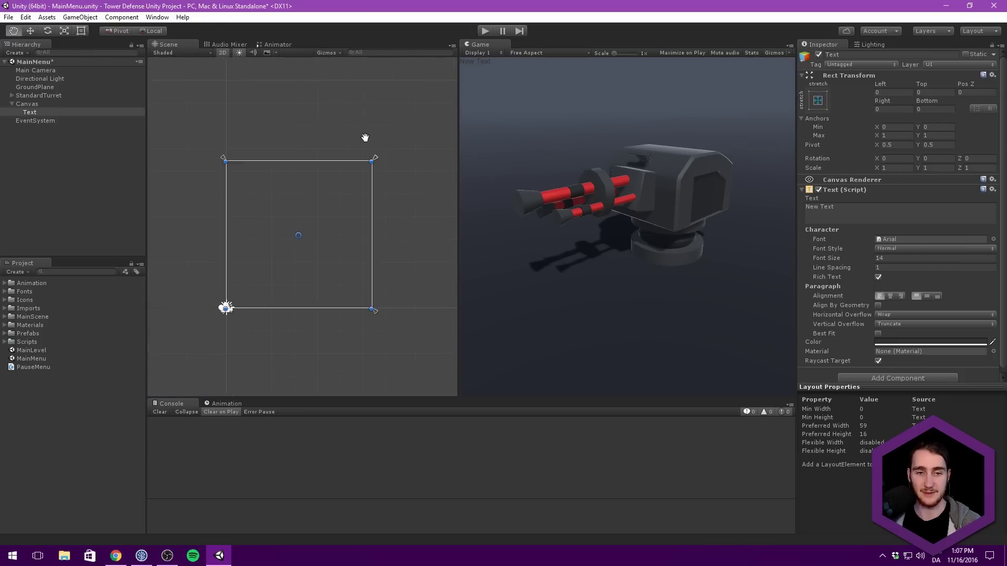
Set the Text object's font size to 80 and its content to "PLAY".
{"action": "left_click", "coordinate": [895, 256]}
{"action": "type", "text": "80"}
{"action": "left_click", "coordinate": [901, 212]}
{"action": "key", "text": "BackSpace"}
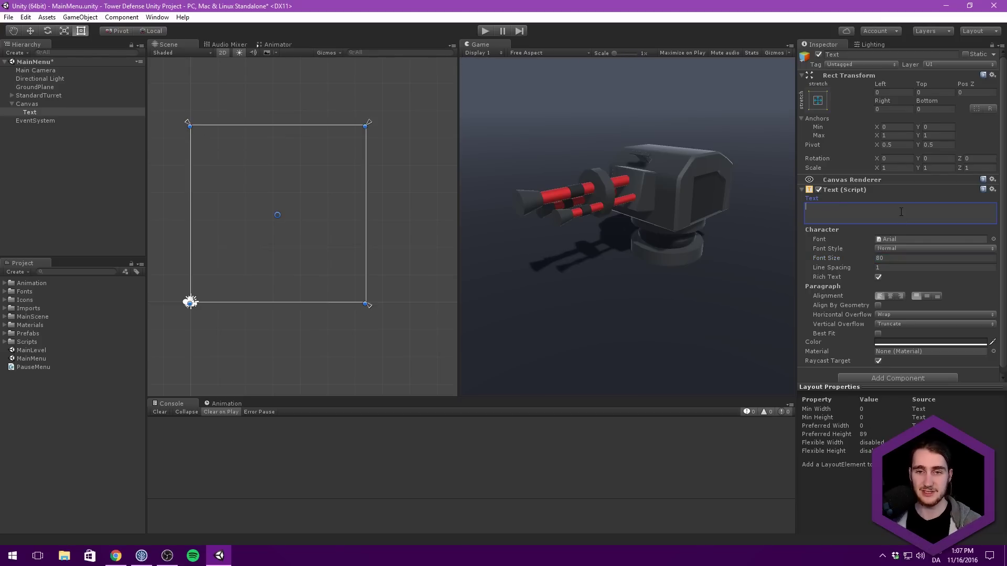
{"action": "type", "text": "PLAY"}
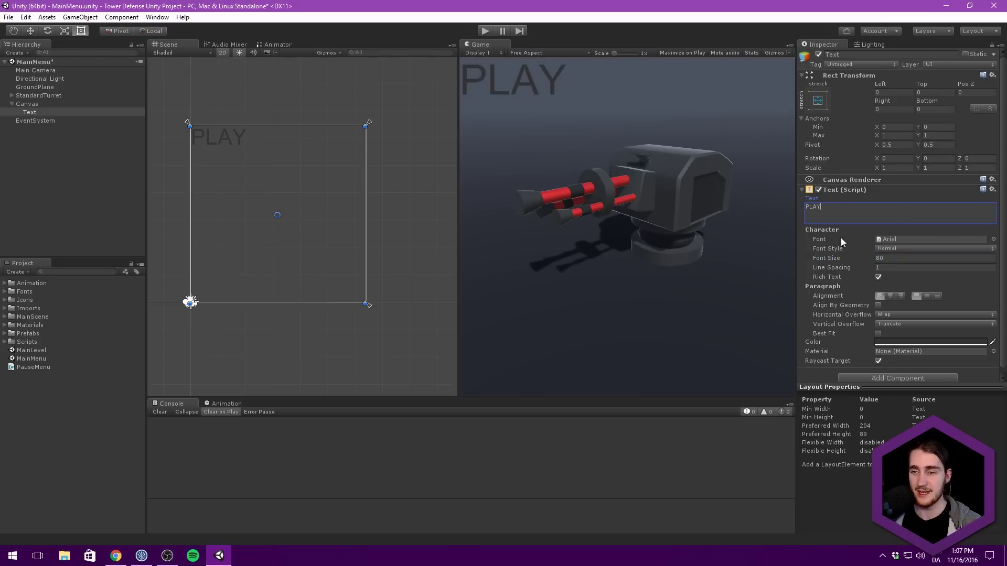
Change the PLAY text's font to Roboto-Medium and its color to white.
{"action": "left_click", "coordinate": [993, 239]}
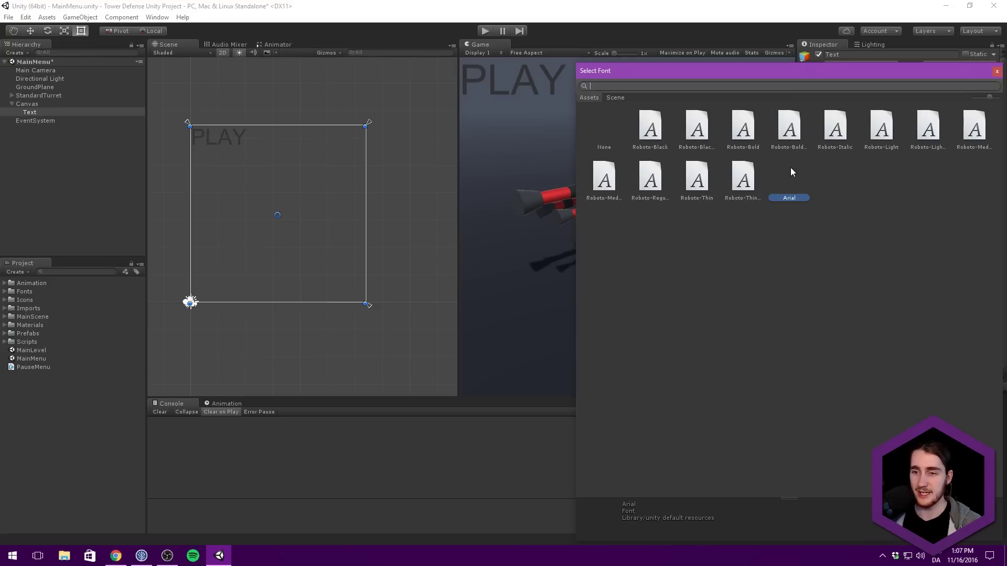
{"action": "left_click", "coordinate": [742, 131]}
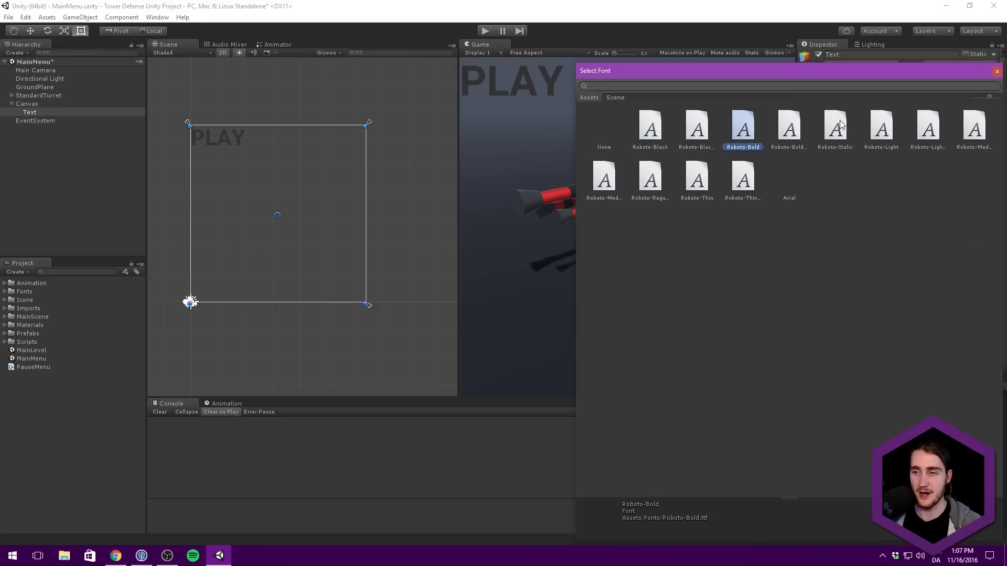
{"action": "left_click", "coordinate": [974, 129]}
{"action": "double_click", "coordinate": [974, 129]}
{"action": "left_click", "coordinate": [902, 341]}
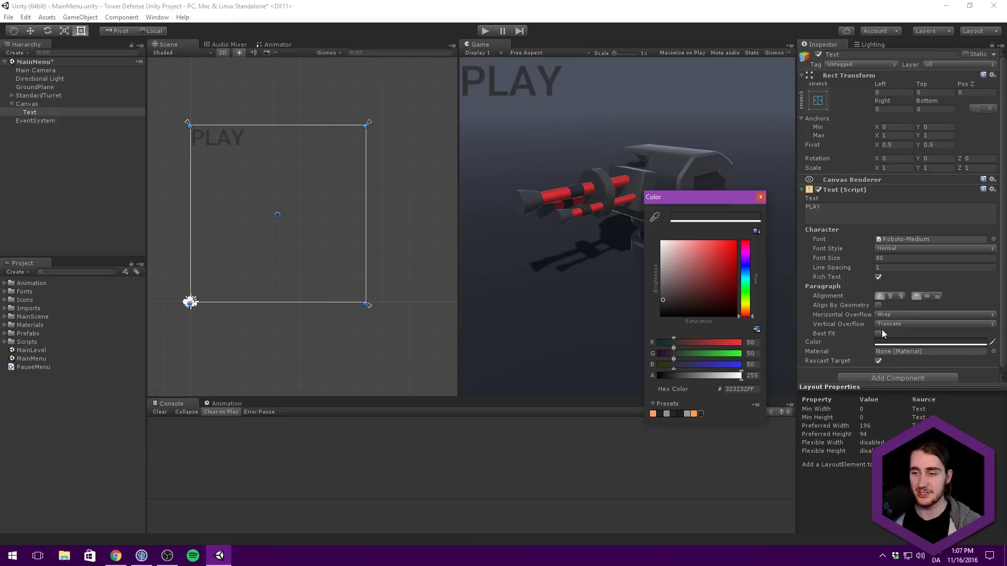
{"action": "left_click_drag", "start_coordinate": [687, 276], "coordinate": [570, 153]}
{"action": "left_click", "coordinate": [758, 194]}
Add a Shadow component to the PLAY text object.
{"action": "scroll", "coordinate": [863, 231], "scroll_direction": "down", "scroll_amount": 1}
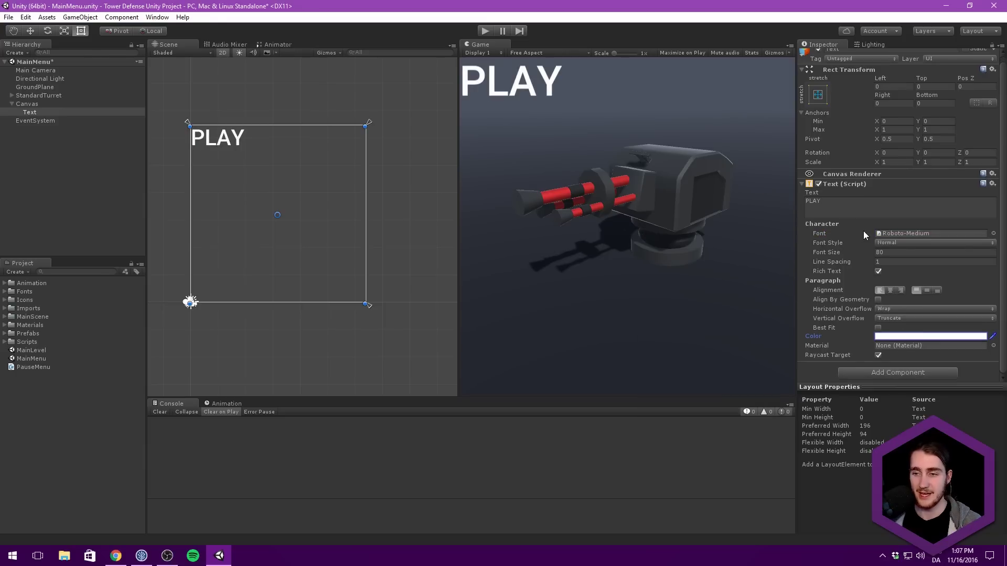
{"action": "left_click", "coordinate": [907, 369]}
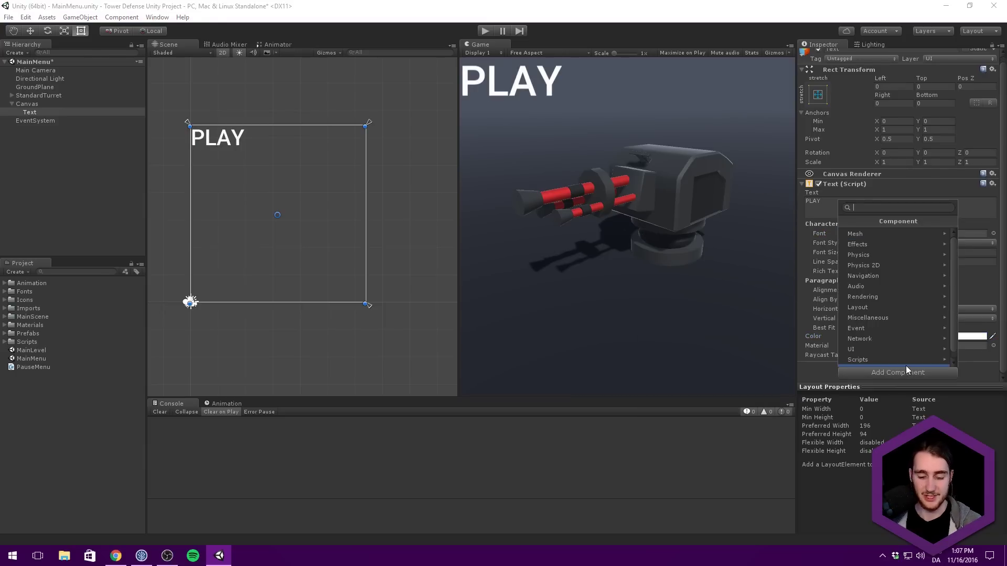
{"action": "type", "text": "shadow"}
{"action": "key", "text": "Return"}
{"action": "scroll", "coordinate": [902, 236], "scroll_direction": "down", "scroll_amount": 2}
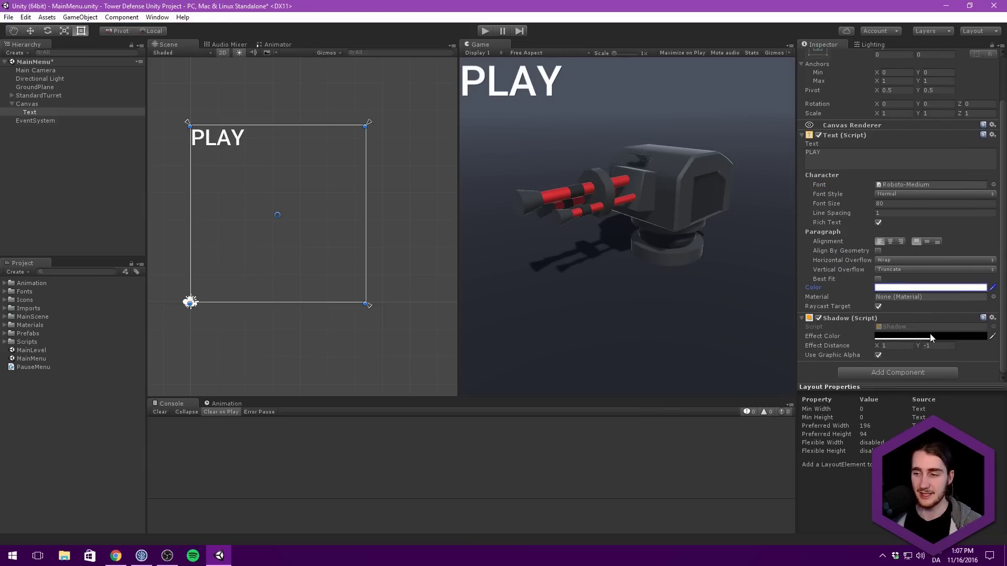
Set the shadow's effect color alpha to about 77 and its effect distance to X 2, Y -2.
{"action": "left_click", "coordinate": [931, 337]}
{"action": "left_click", "coordinate": [685, 375]}
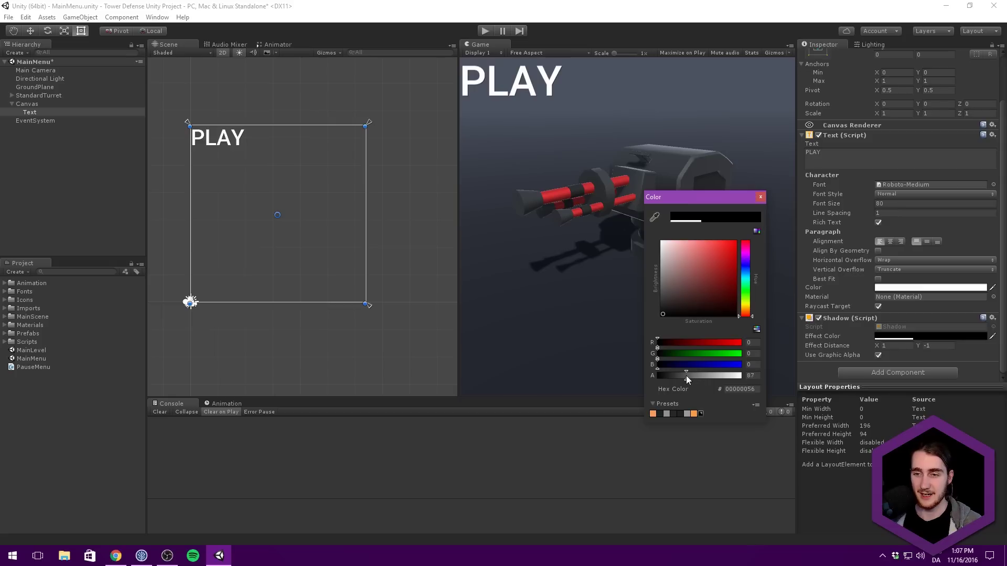
{"action": "left_click", "coordinate": [760, 197]}
{"action": "type", "text": "2"}
{"action": "key", "text": "Tab"}
{"action": "type", "text": "-2"}
{"action": "left_click", "coordinate": [607, 139]}
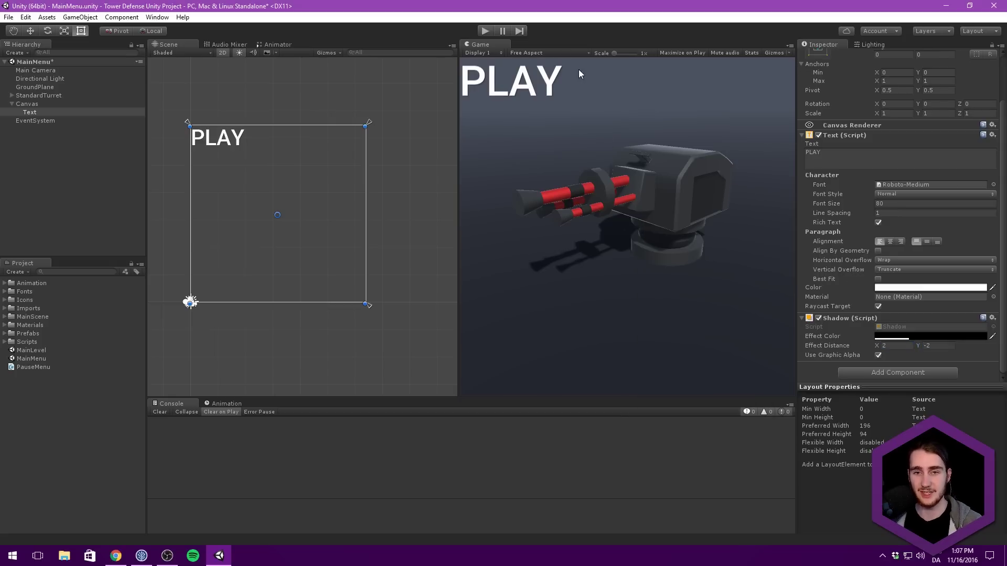
{"action": "scroll", "coordinate": [826, 256], "scroll_direction": "up", "scroll_amount": 3}
{"action": "scroll", "coordinate": [832, 244], "scroll_direction": "up", "scroll_amount": 2}
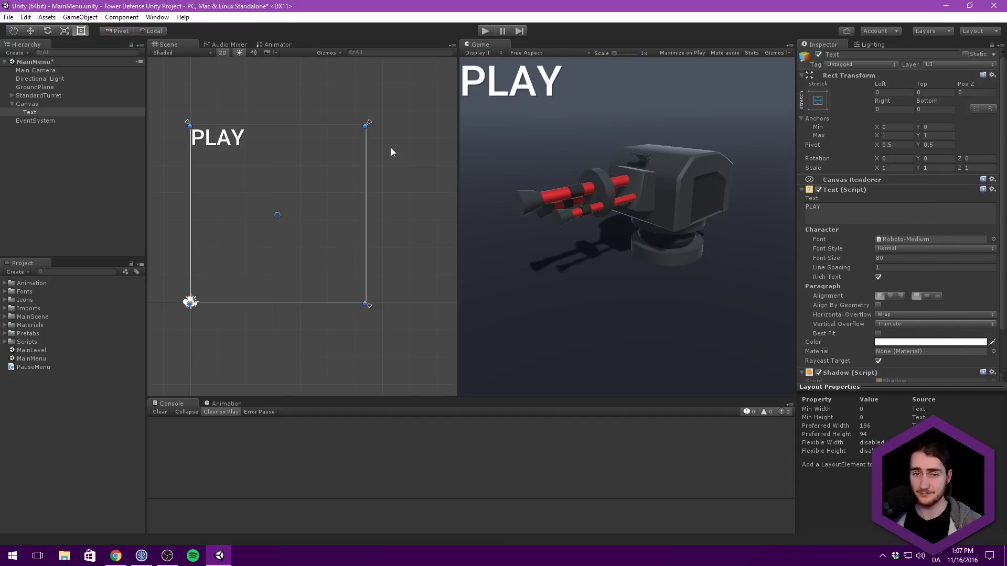
Set the Canvas's render mode to World Space.
{"action": "middle_click_drag", "start_coordinate": [278, 133], "coordinate": [292, 147]}
{"action": "scroll", "coordinate": [278, 143], "scroll_direction": "down", "scroll_amount": 6}
{"action": "middle_click_drag", "start_coordinate": [222, 131], "coordinate": [238, 128]}
{"action": "left_click", "coordinate": [27, 104]}
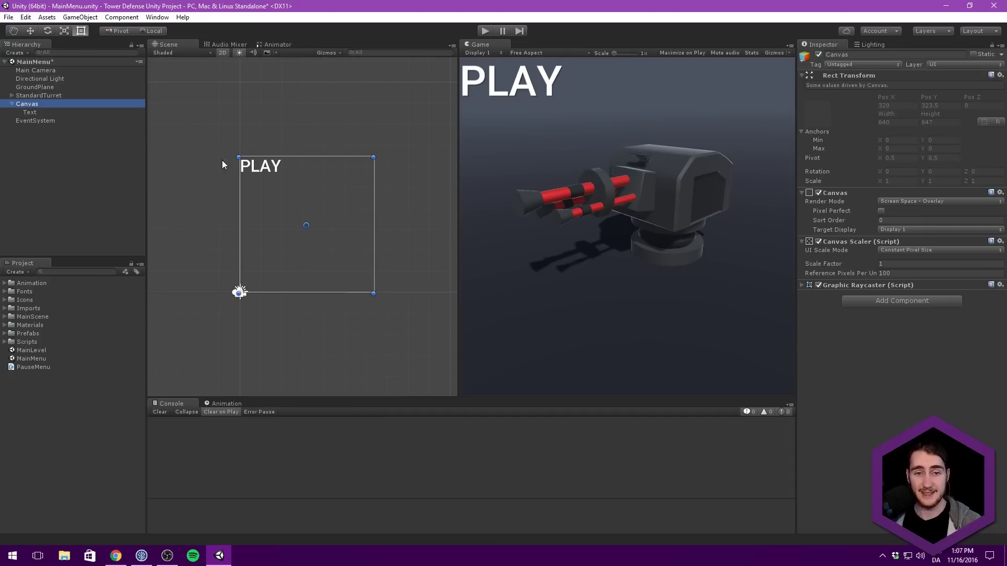
{"action": "key", "text": "t"}
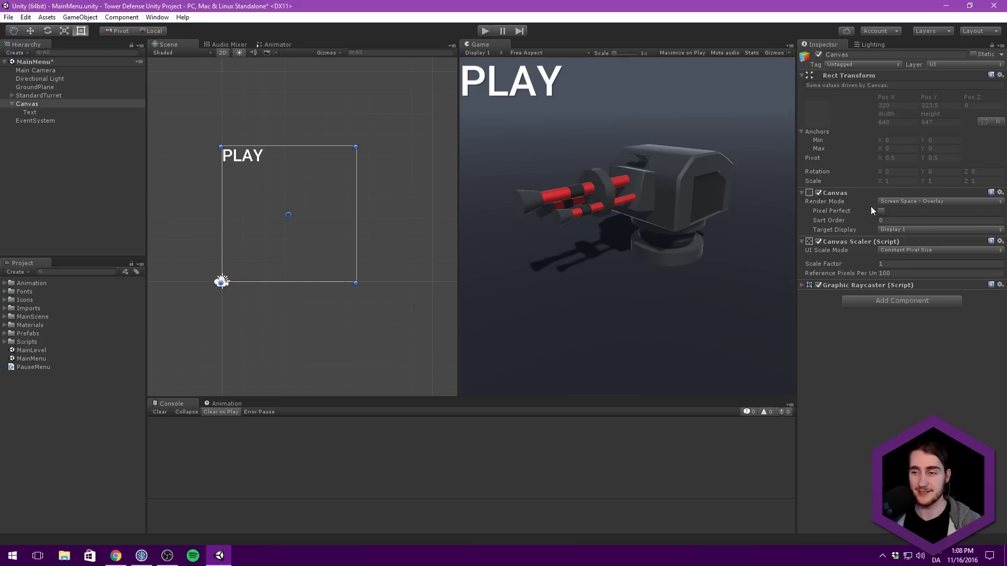
{"action": "left_click", "coordinate": [922, 202]}
{"action": "left_click", "coordinate": [916, 235]}
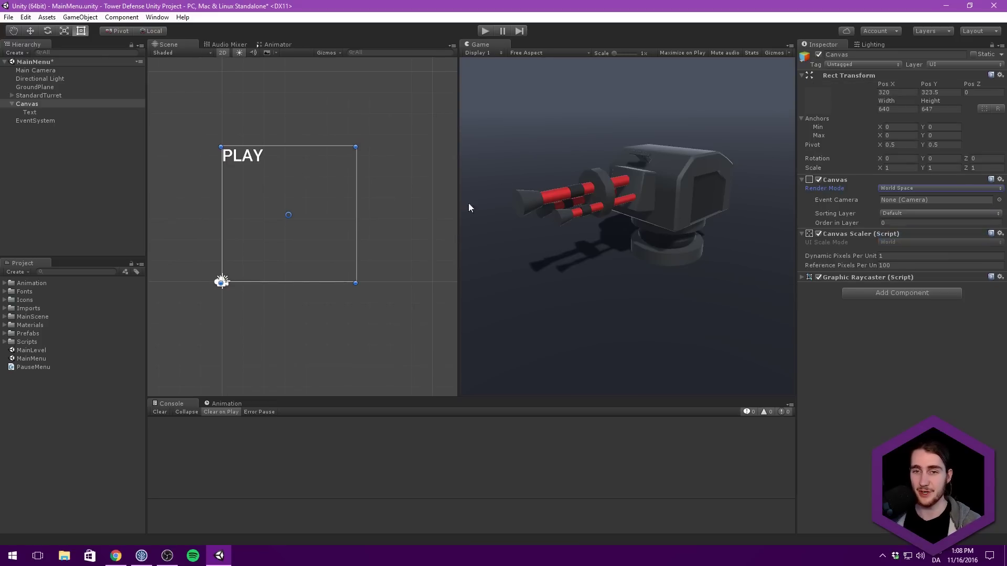
Shrink the Canvas rectangle around the PLAY text to about 223 wide and 94 high.
{"action": "scroll", "coordinate": [347, 184], "scroll_direction": "down", "scroll_amount": 2}
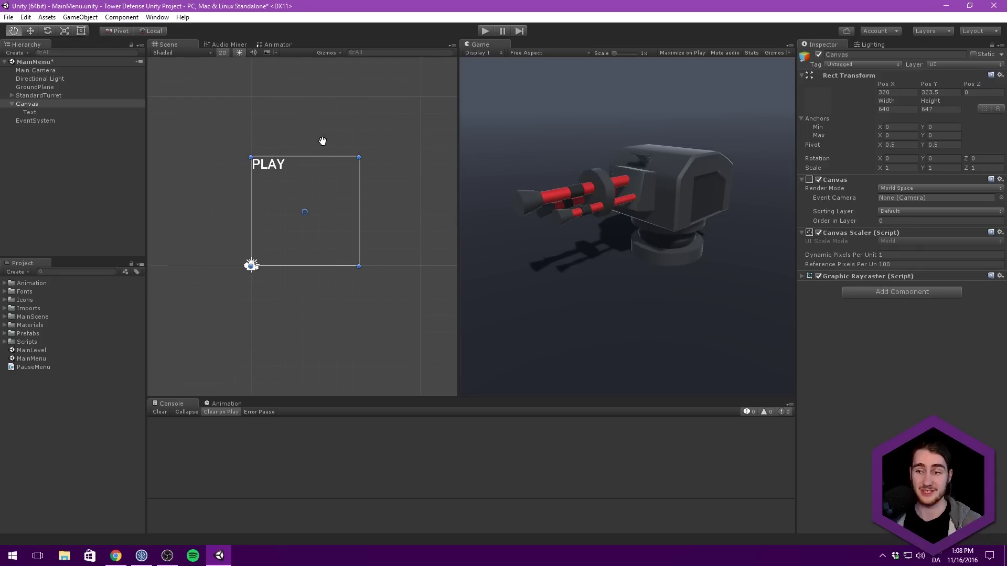
{"action": "scroll", "coordinate": [355, 171], "scroll_direction": "up", "scroll_amount": 4}
{"action": "scroll", "coordinate": [369, 226], "scroll_direction": "up", "scroll_amount": 1}
{"action": "left_click_drag", "start_coordinate": [438, 321], "coordinate": [313, 160]}
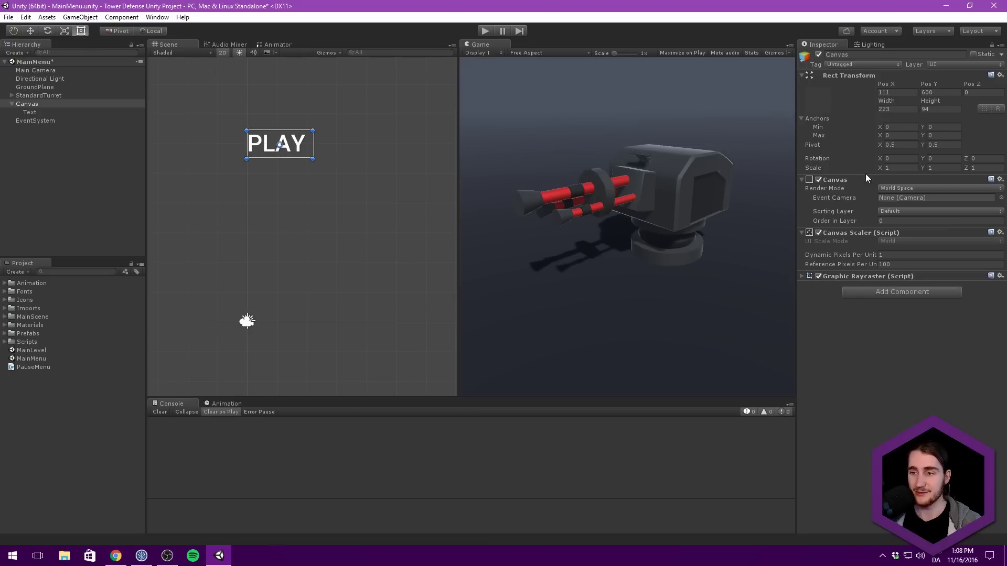
Examine the size and position of the Canvas relative to the StandardTurret in the scene.
{"action": "middle_click_drag", "start_coordinate": [327, 179], "coordinate": [343, 170]}
{"action": "scroll", "coordinate": [343, 171], "scroll_direction": "down", "scroll_amount": 2}
{"action": "left_click", "coordinate": [38, 95]}
{"action": "key", "text": "f"}
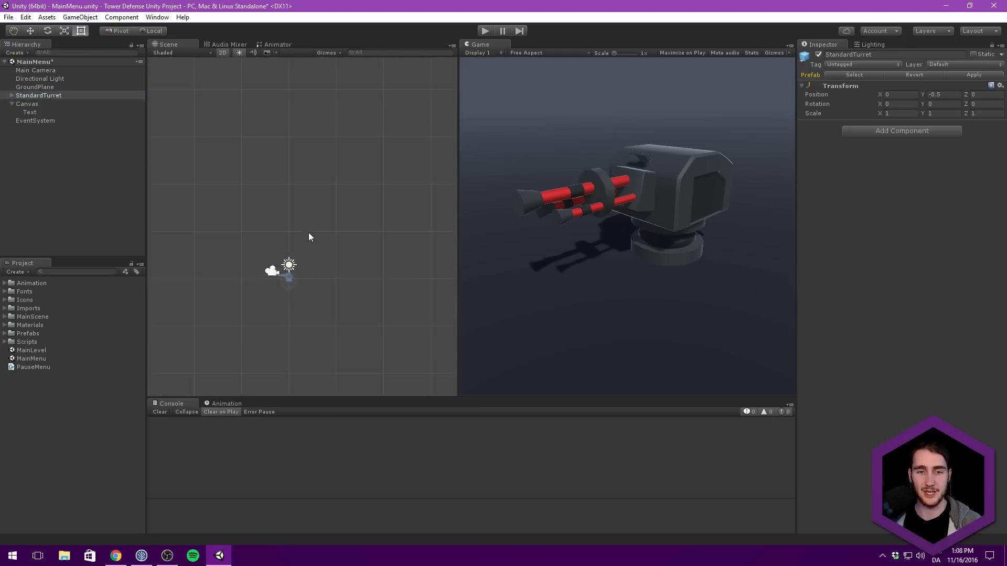
{"action": "left_click", "coordinate": [37, 108]}
{"action": "key", "text": "f"}
{"action": "scroll", "coordinate": [249, 349], "scroll_direction": "down", "scroll_amount": 2}
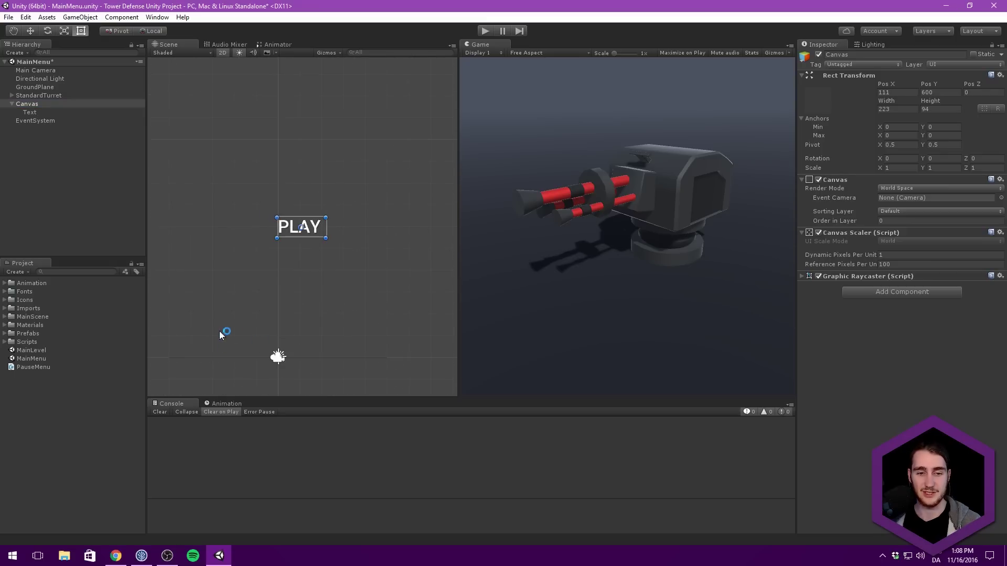
{"action": "scroll", "coordinate": [225, 328], "scroll_direction": "down", "scroll_amount": 2}
{"action": "middle_click_drag", "start_coordinate": [254, 269], "coordinate": [256, 218]}
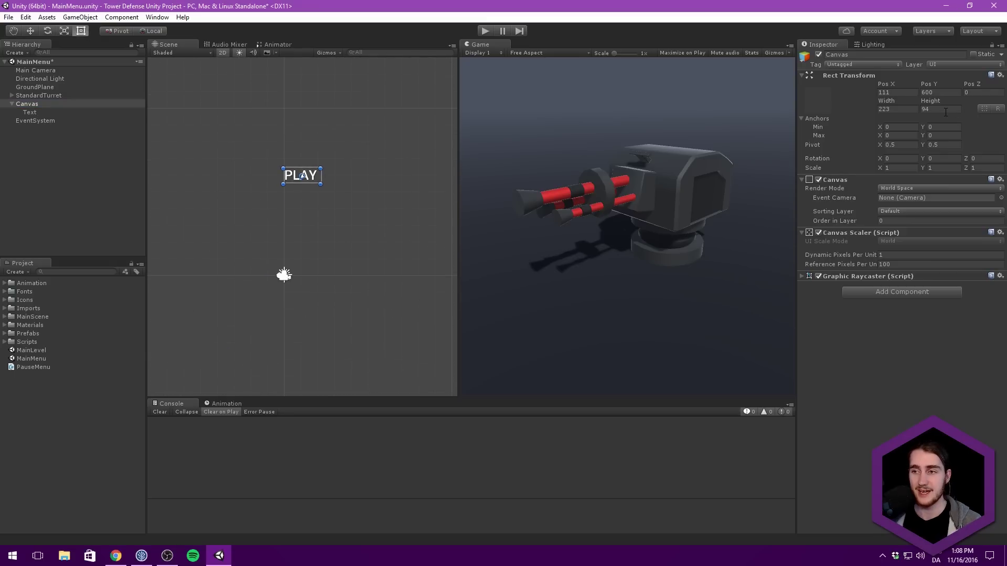
Set the Canvas's scale to 0.004 on X, Y and Z.
{"action": "left_click", "coordinate": [904, 167]}
{"action": "type", "text": ".00"}
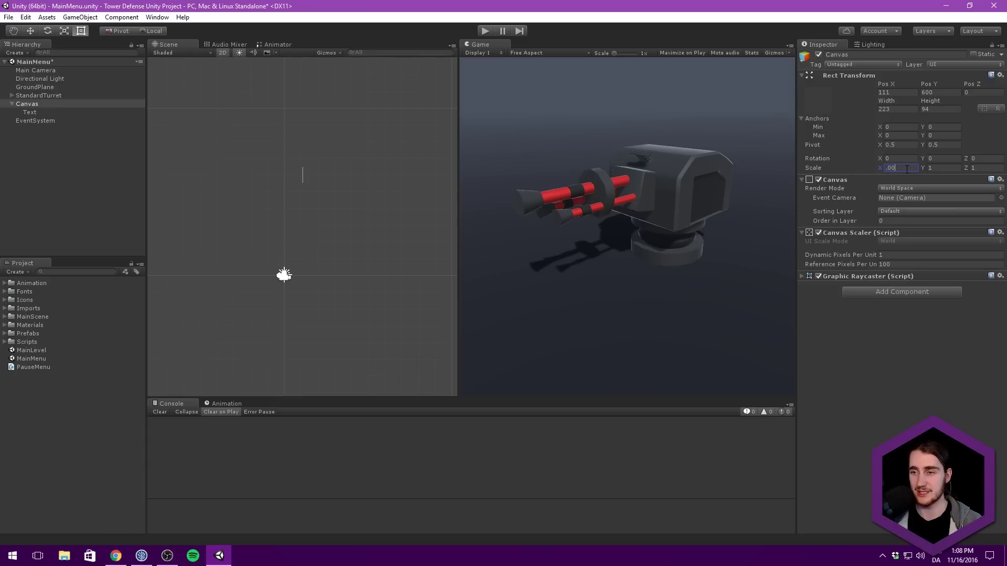
{"action": "type", "text": "4"}
{"action": "key", "text": "Tab"}
{"action": "type", "text": "0.004"}
{"action": "key", "text": "Tab"}
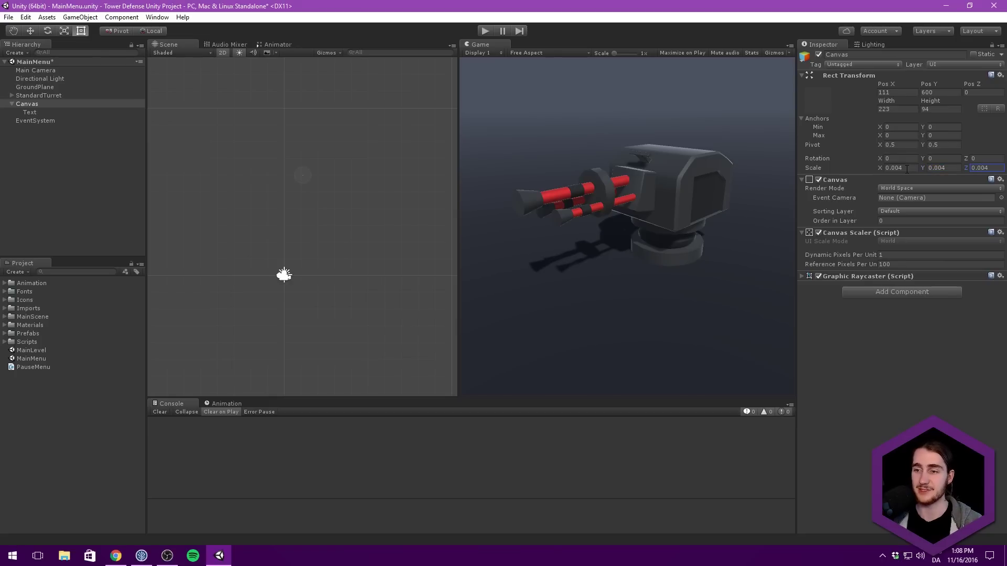
Set the Canvas's Pos X and Pos Y to 0, placing it at the turret's base.
{"action": "middle_click_drag", "start_coordinate": [394, 216], "coordinate": [390, 211]}
{"action": "middle_click_drag", "start_coordinate": [351, 160], "coordinate": [270, 196]}
{"action": "type", "text": "0"}
{"action": "key", "text": "Tab"}
{"action": "type", "text": "0"}
{"action": "type", "text": "f"}
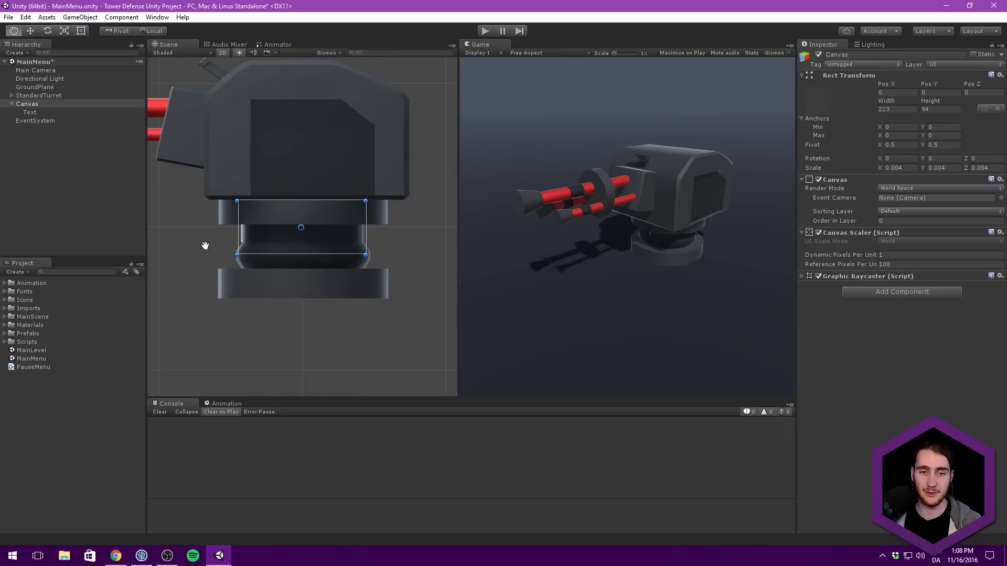
{"action": "middle_click_drag", "start_coordinate": [193, 213], "coordinate": [227, 231]}
Switch the scene to 3D and move the Canvas above the turret's head, to about X -0.08, Y 1.45.
{"action": "left_click", "coordinate": [223, 53]}
{"action": "left_click_drag", "start_coordinate": [183, 167], "coordinate": [299, 133], "text": "alt"}
{"action": "scroll", "coordinate": [350, 216], "scroll_direction": "down", "scroll_amount": 10}
{"action": "left_click_drag", "start_coordinate": [300, 134], "coordinate": [288, 193], "text": "alt"}
{"action": "mouse_move", "coordinate": [243, 128]}
{"action": "left_mouse_down"}
{"action": "mouse_move", "coordinate": [237, 150]}
{"action": "mouse_move", "coordinate": [235, 142]}
{"action": "left_mouse_up"}
{"action": "left_click_drag", "start_coordinate": [293, 186], "coordinate": [343, 176]}
{"action": "left_click_drag", "start_coordinate": [308, 130], "coordinate": [501, 197]}
Set the Canvas's Y rotation to 90 and inspect its placement over the turret.
{"action": "key", "text": "f"}
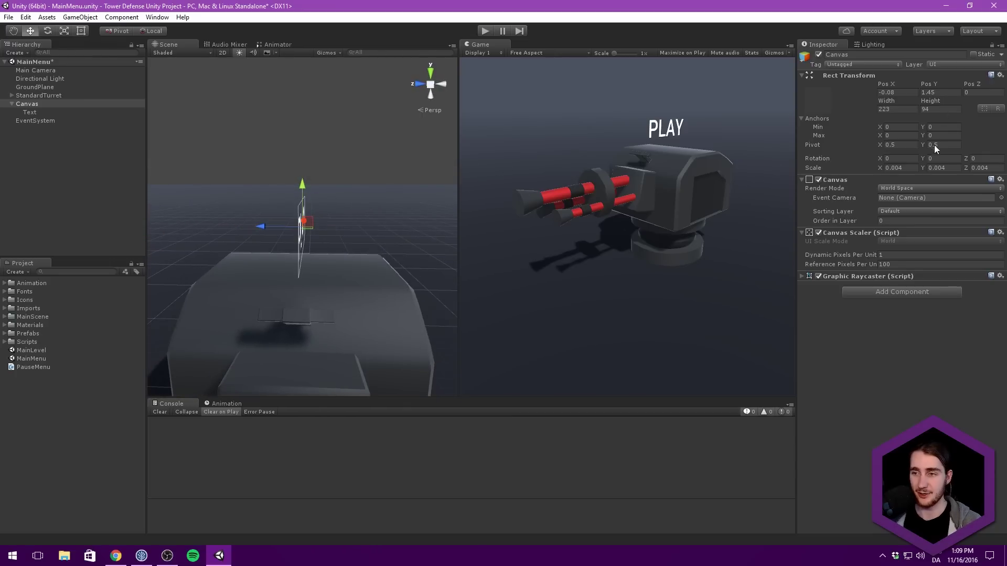
{"action": "type", "text": "90"}
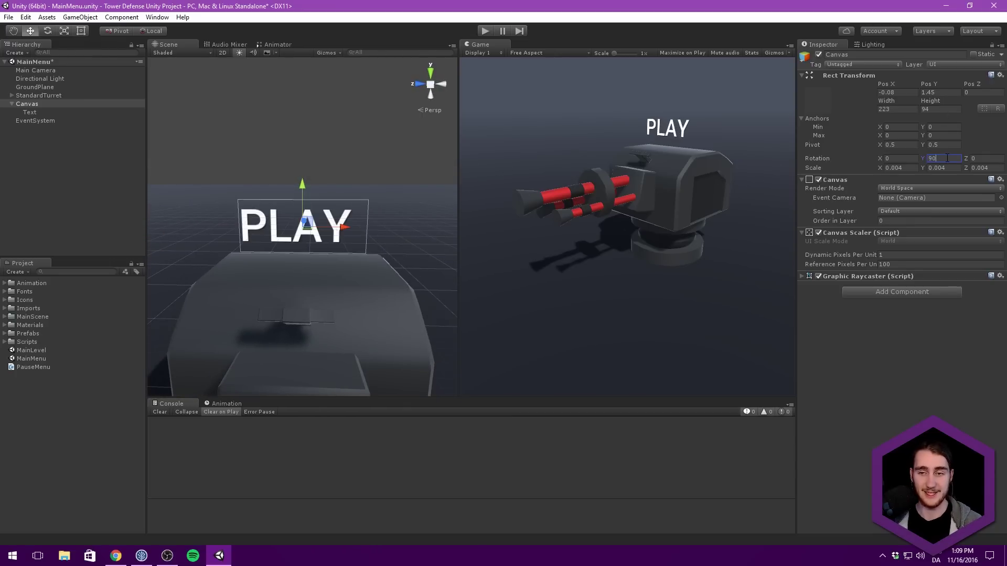
{"action": "middle_click_drag", "start_coordinate": [370, 168], "coordinate": [369, 142]}
{"action": "left_click_drag", "start_coordinate": [355, 173], "coordinate": [361, 209], "text": "alt"}
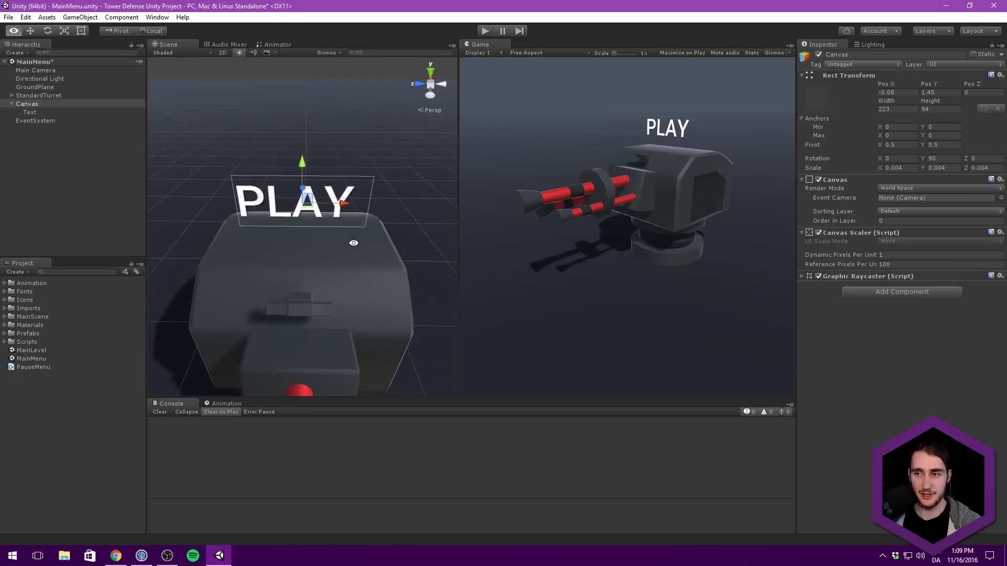
{"action": "left_click_drag", "start_coordinate": [353, 243], "coordinate": [367, 132], "text": "alt"}
{"action": "key", "text": "shift+space"}
Move the Canvas to about Y 1.345, Z -0.183 and preview it in the maximized Game view.
{"action": "key", "text": "shift+space"}
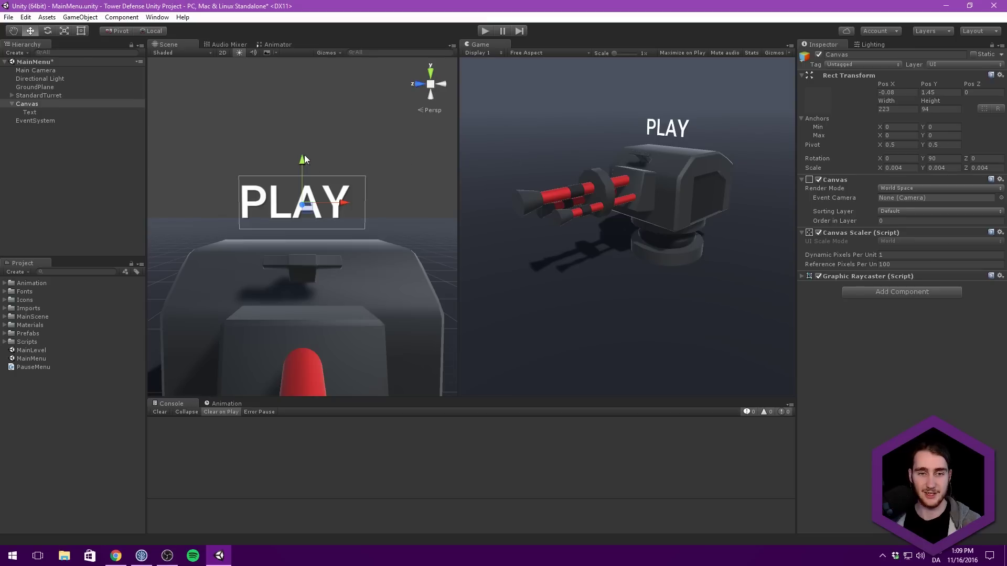
{"action": "mouse_move", "coordinate": [304, 159]}
{"action": "left_mouse_down"}
{"action": "mouse_move", "coordinate": [339, 204]}
{"action": "mouse_move", "coordinate": [424, 198]}
{"action": "mouse_move", "coordinate": [298, 178]}
{"action": "left_mouse_up"}
{"action": "left_click_drag", "start_coordinate": [328, 219], "coordinate": [346, 222]}
{"action": "key", "text": "shift+space"}
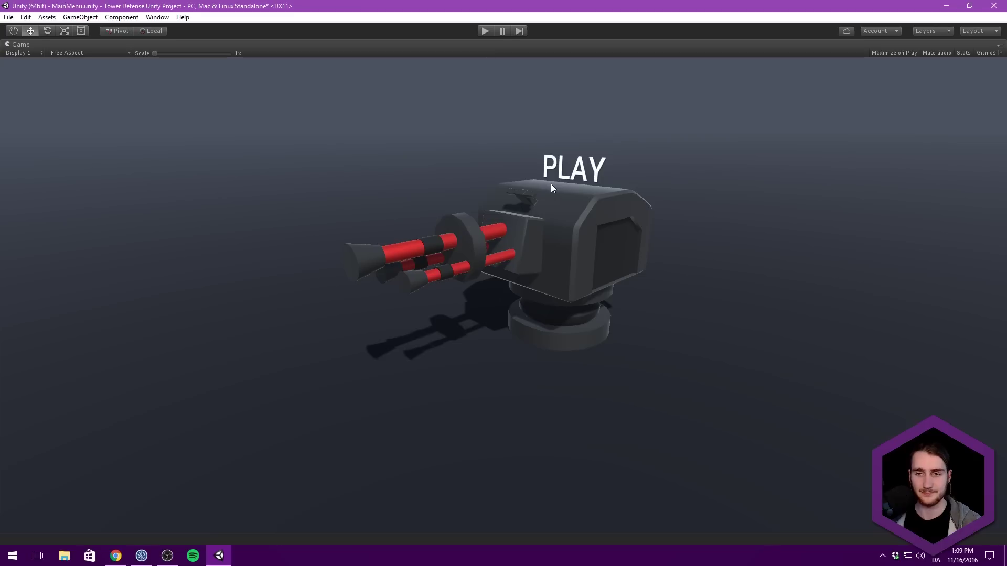
{"action": "key", "text": "shift+space"}
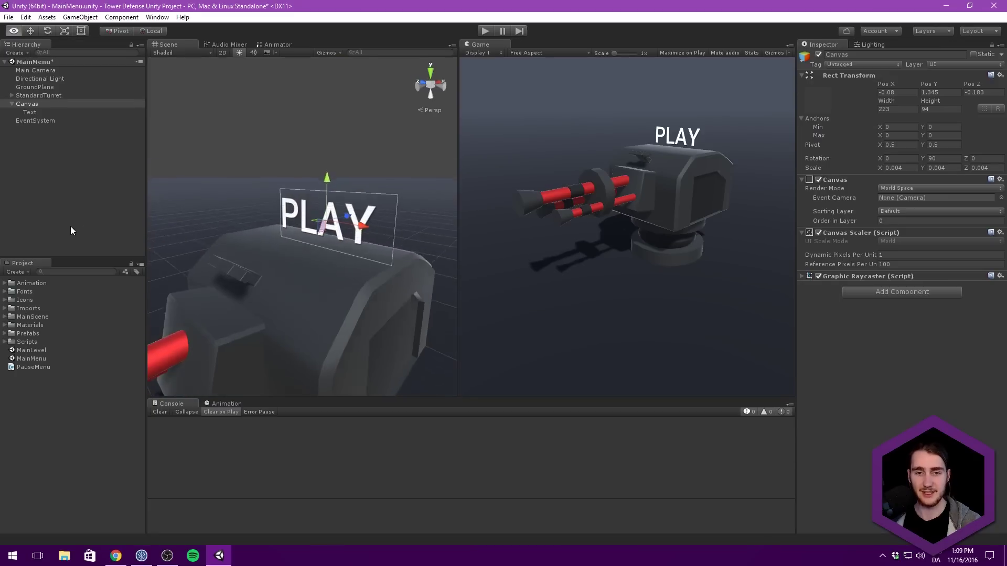
Raise the Canvas slightly to about Y 1.356 and check the PLAY text in the maximized Game view.
{"action": "key", "text": "w"}
{"action": "mouse_move", "coordinate": [313, 178]}
{"action": "left_mouse_down"}
{"action": "mouse_move", "coordinate": [314, 188]}
{"action": "mouse_move", "coordinate": [315, 174]}
{"action": "left_mouse_up"}
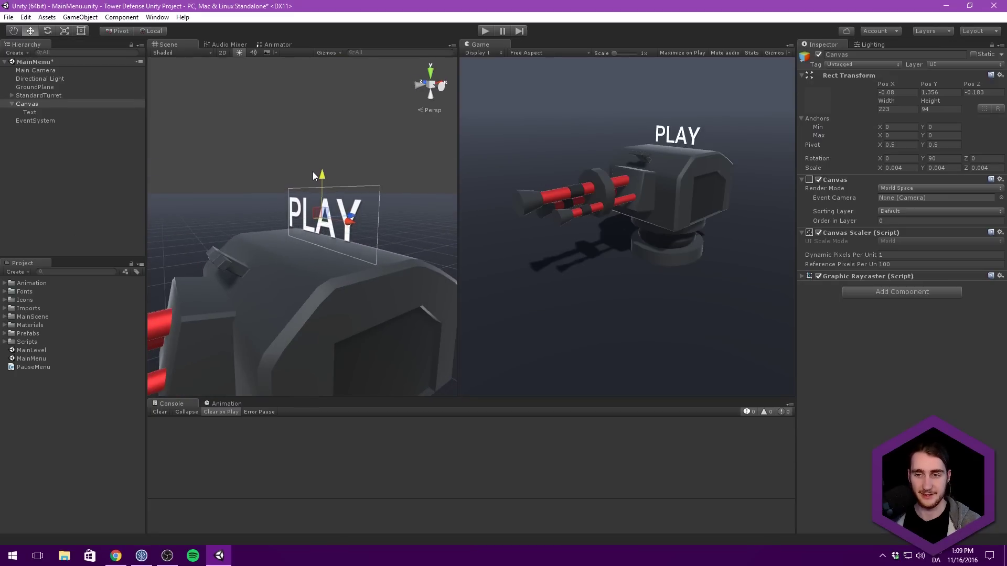
{"action": "key", "text": "shift+space"}
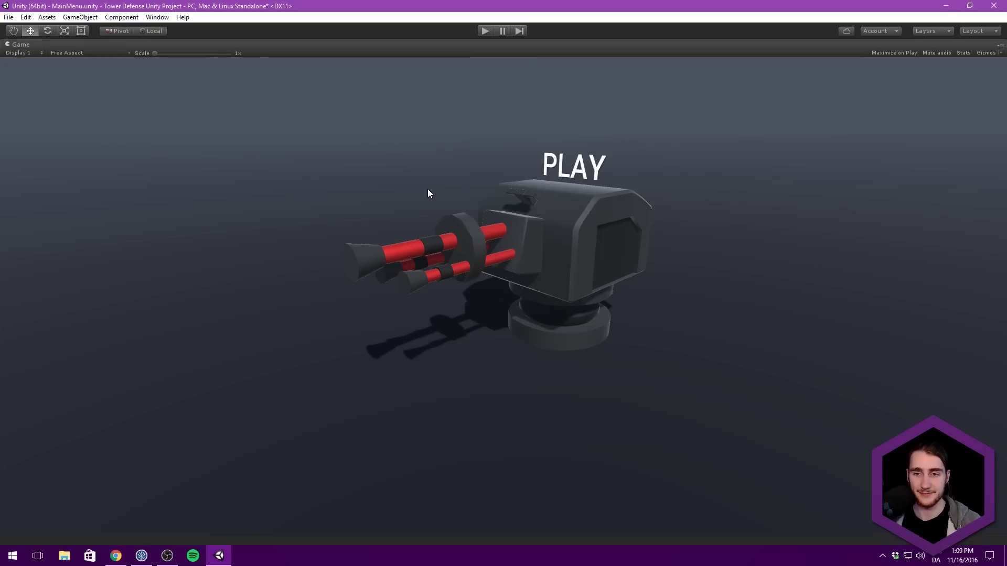
Restore the editor layout from the maximized Game view and rename the Canvas as TopTurretCanvas.
{"action": "key", "text": "shift+space"}
{"action": "scroll", "coordinate": [309, 162], "scroll_direction": "down", "scroll_amount": 10}
{"action": "mouse_move", "coordinate": [309, 162]}
{"action": "left_mouse_down", "text": "alt"}
{"action": "mouse_move", "coordinate": [383, 173]}
{"action": "mouse_move", "coordinate": [298, 170]}
{"action": "left_mouse_up", "text": "alt"}
{"action": "middle_click_drag", "start_coordinate": [272, 155], "coordinate": [219, 153]}
{"action": "scroll", "coordinate": [219, 153], "scroll_direction": "up", "scroll_amount": 6}
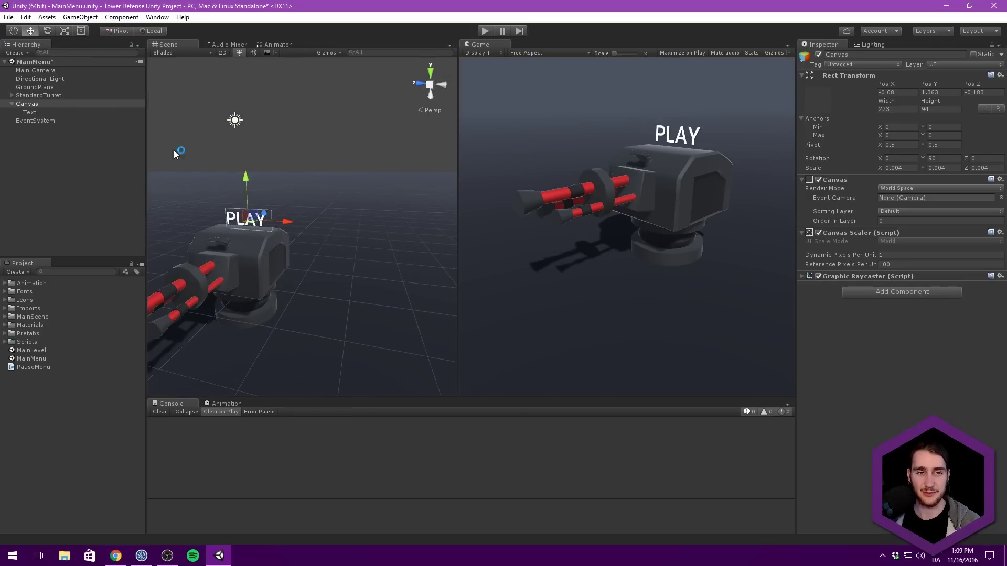
{"action": "left_click", "coordinate": [29, 103]}
{"action": "left_click", "coordinate": [43, 103]}
{"action": "key", "text": "BackSpace"}
{"action": "type", "text": "TopT"}
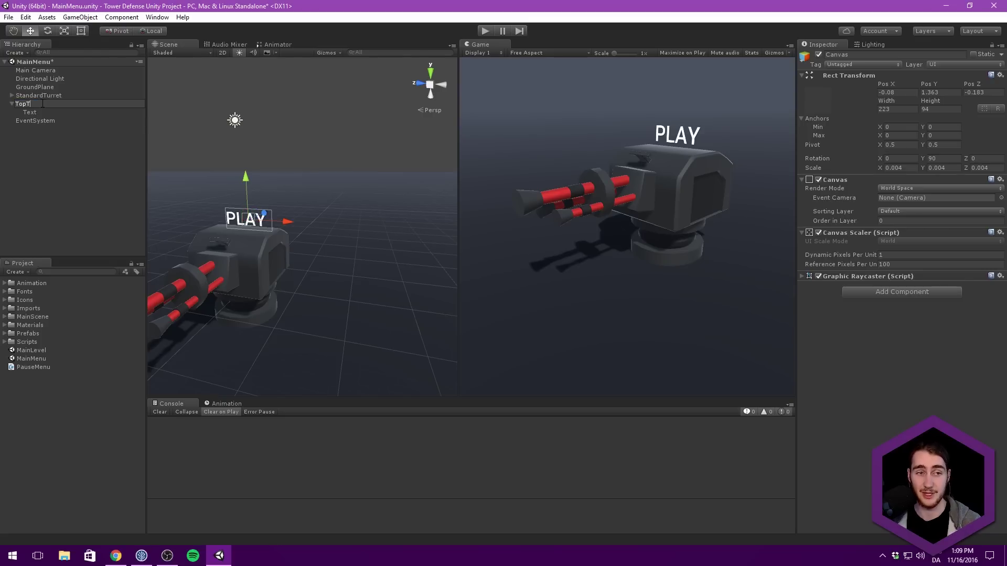
{"action": "type", "text": "urreta"}
{"action": "type", "text": "anvas"}
{"action": "key", "text": "Return"}
Rename the Text object under TopTurretCanvas as PlayButton.
{"action": "left_click", "coordinate": [30, 112]}
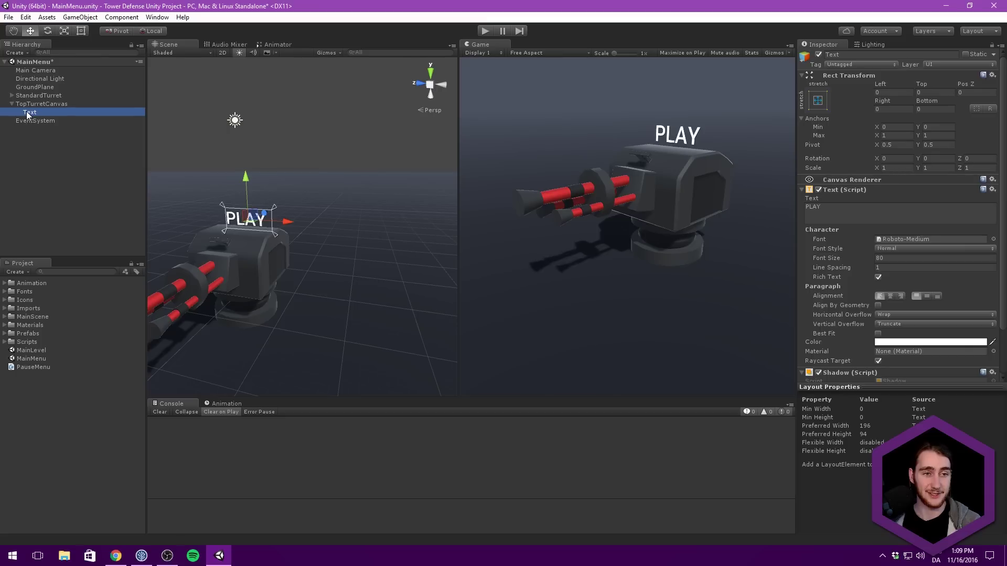
{"action": "left_click", "coordinate": [32, 112]}
{"action": "type", "text": "PlayButton"}
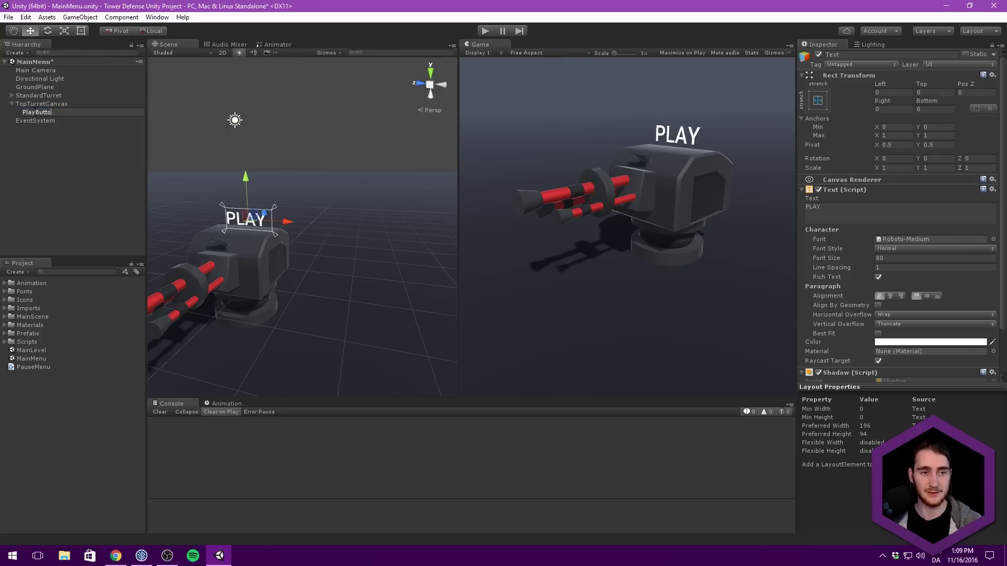
{"action": "key", "text": "Return"}
Add a Button component to PlayButton and collapse its Text and Shadow components.
{"action": "left_click", "coordinate": [850, 189]}
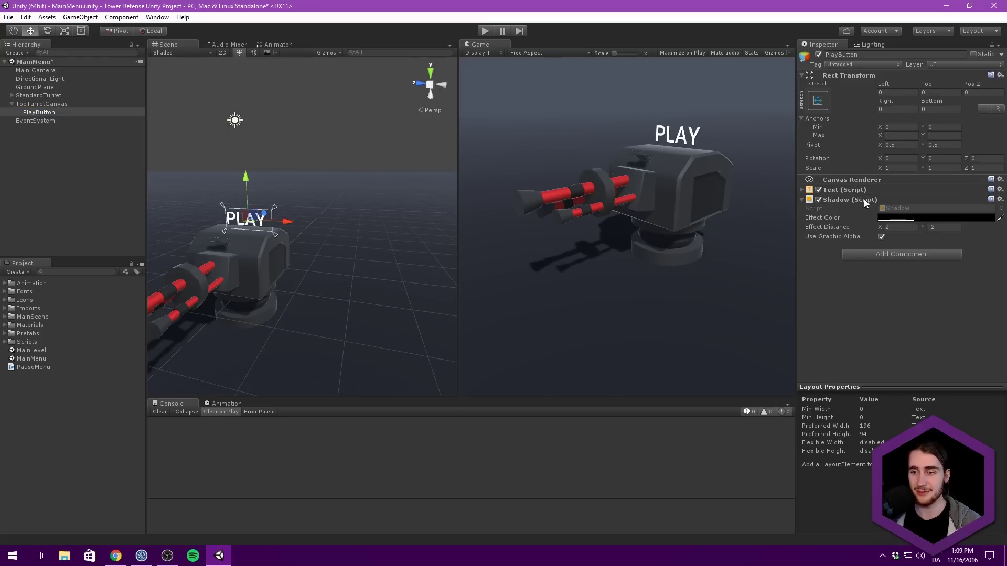
{"action": "left_click", "coordinate": [896, 256]}
{"action": "type", "text": "button"}
{"action": "key", "text": "Return"}
{"action": "scroll", "coordinate": [850, 243], "scroll_direction": "down", "scroll_amount": 3}
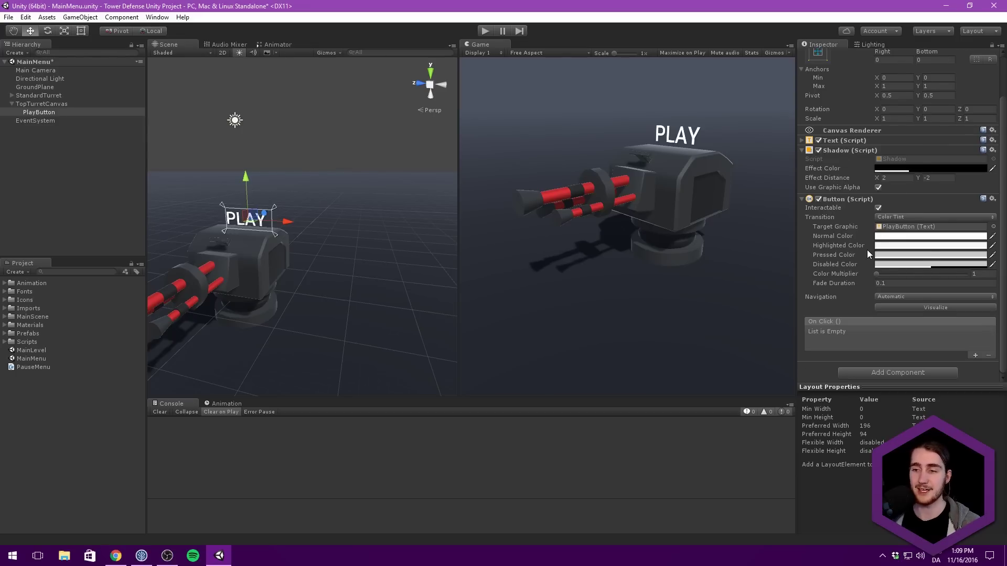
{"action": "left_click", "coordinate": [844, 151]}
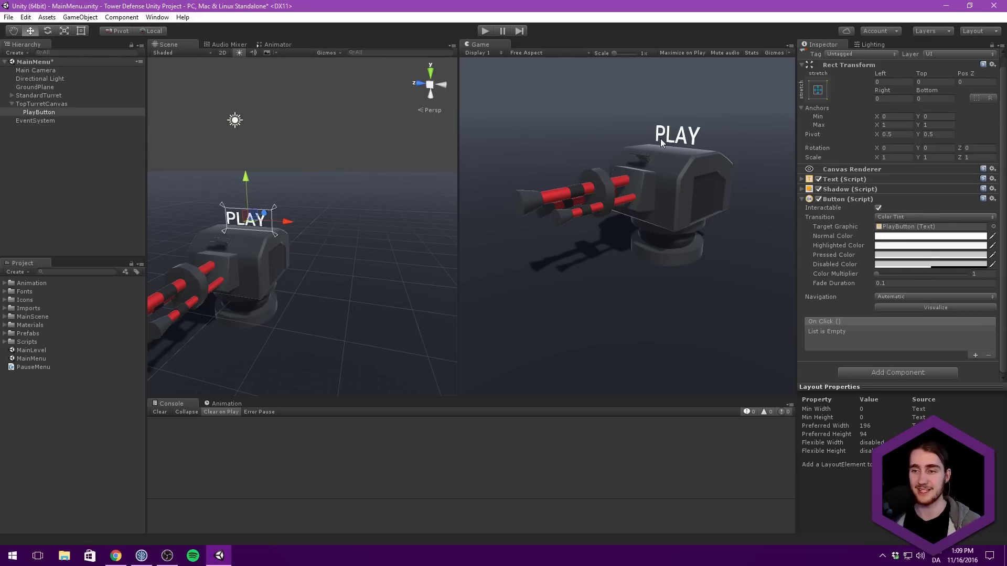
Remove the Camera Controller script from the Main Camera and test the PLAY text's color tint in Play mode.
{"action": "left_click", "coordinate": [485, 33]}
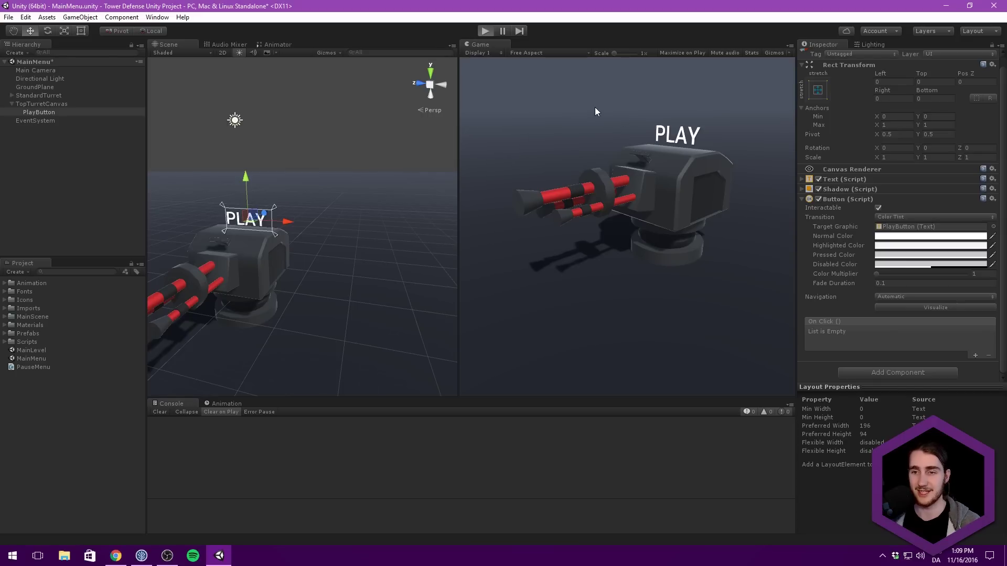
{"action": "left_click", "coordinate": [485, 32]}
{"action": "left_click", "coordinate": [61, 70]}
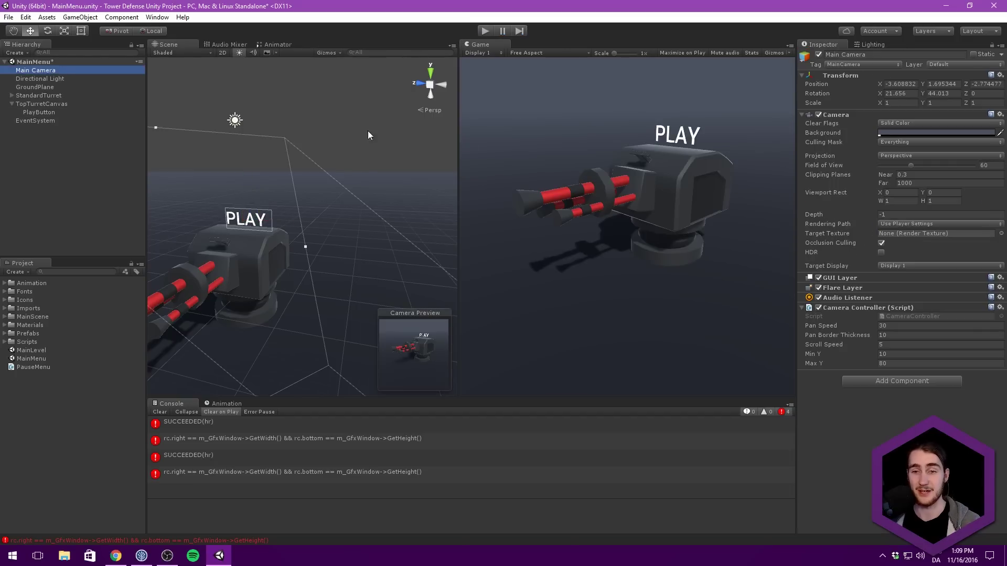
{"action": "right_click", "coordinate": [846, 309]}
{"action": "left_click", "coordinate": [873, 351]}
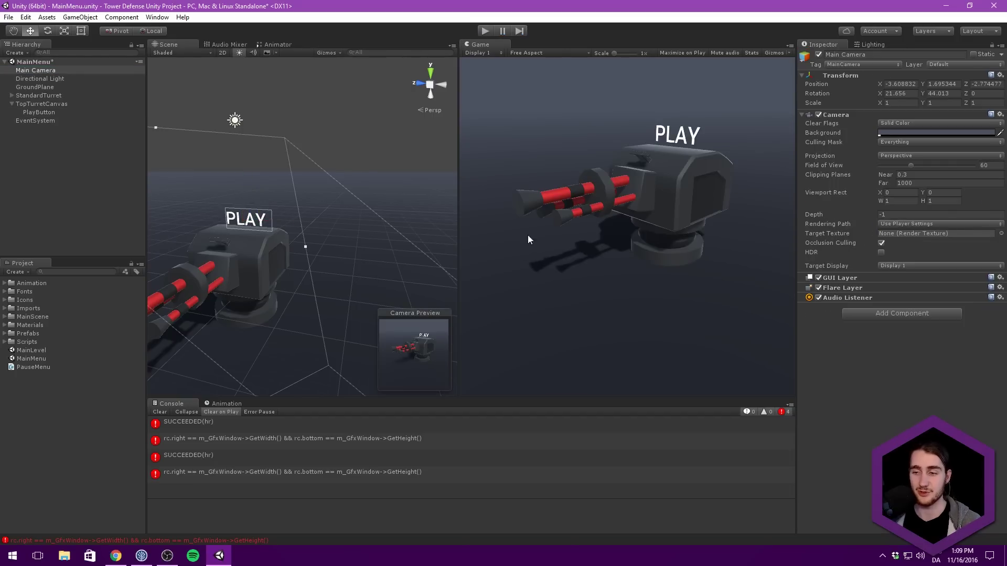
{"action": "left_click", "coordinate": [478, 30]}
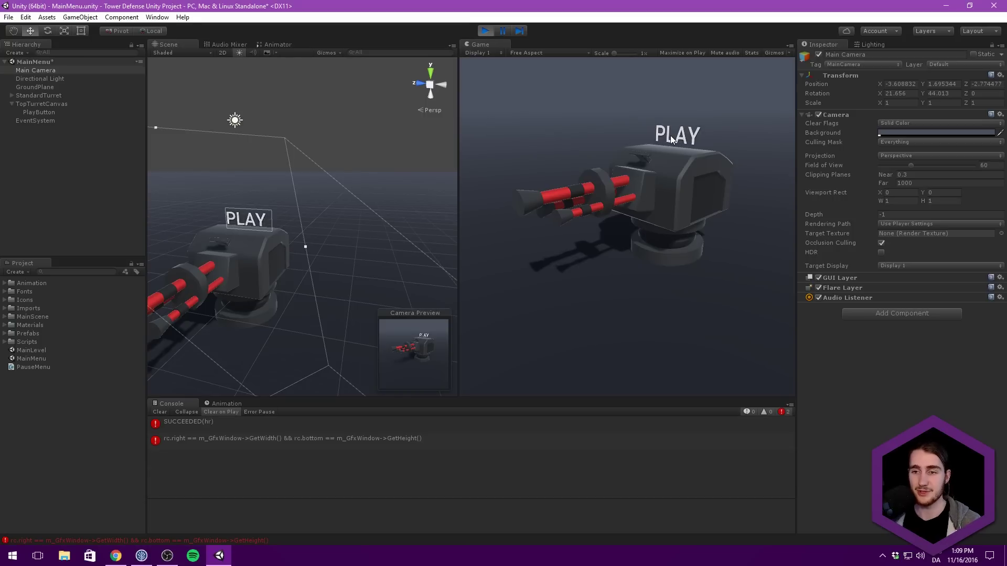
{"action": "left_click", "coordinate": [485, 30]}
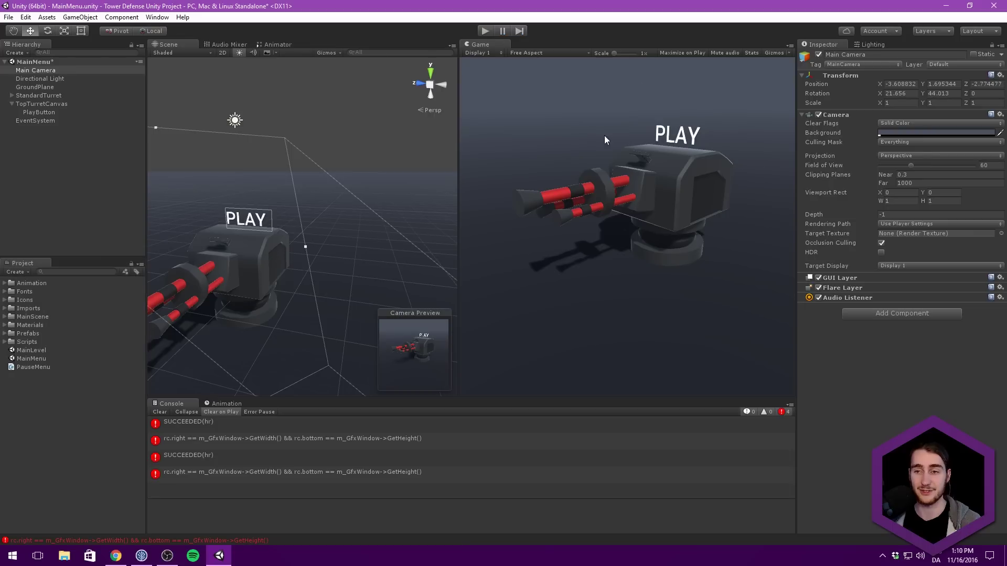
Set PlayButton's Button transition to Animation and its navigation to None.
{"action": "left_click", "coordinate": [47, 113]}
{"action": "scroll", "coordinate": [837, 226], "scroll_direction": "down", "scroll_amount": 1}
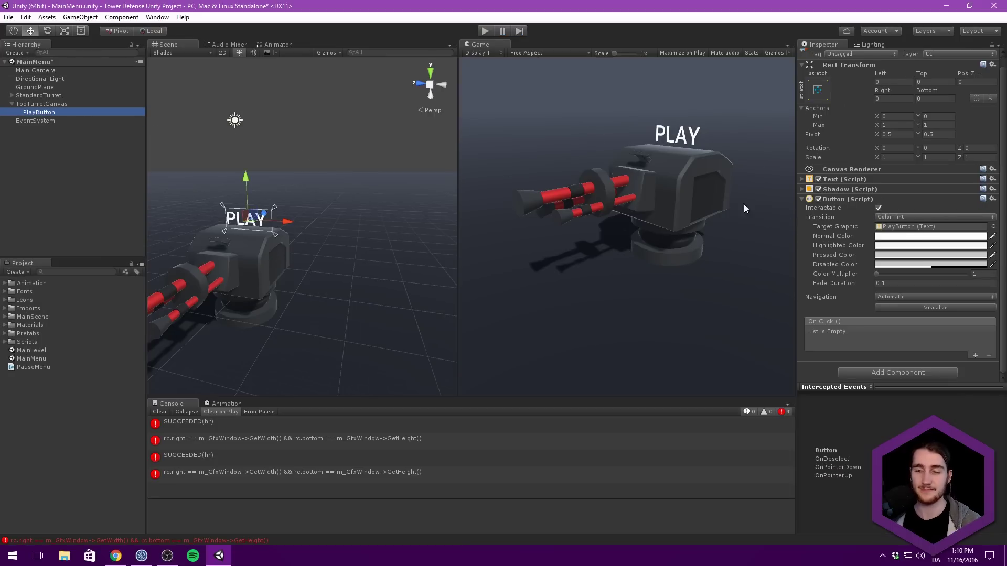
{"action": "left_click", "coordinate": [580, 231]}
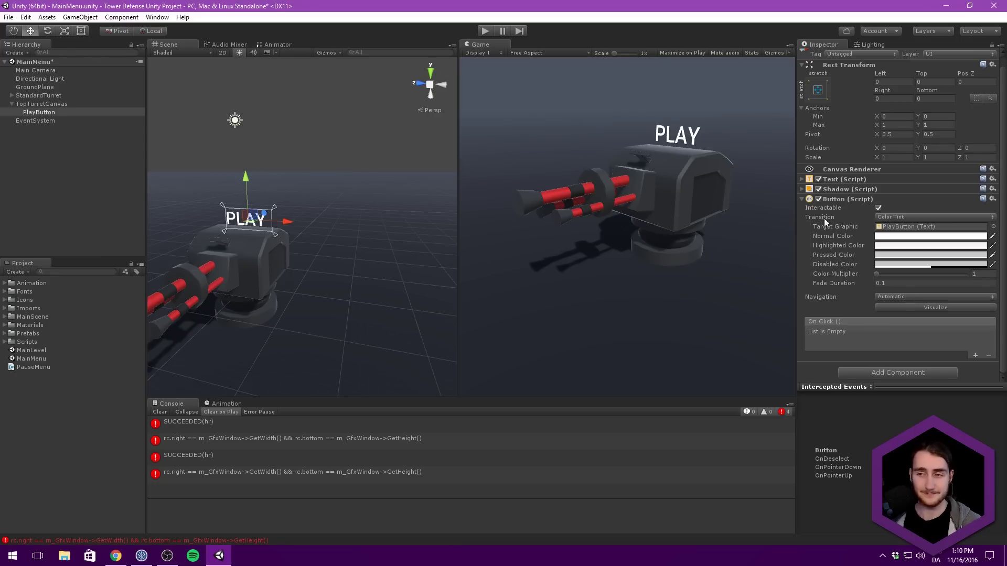
{"action": "left_click", "coordinate": [907, 216]}
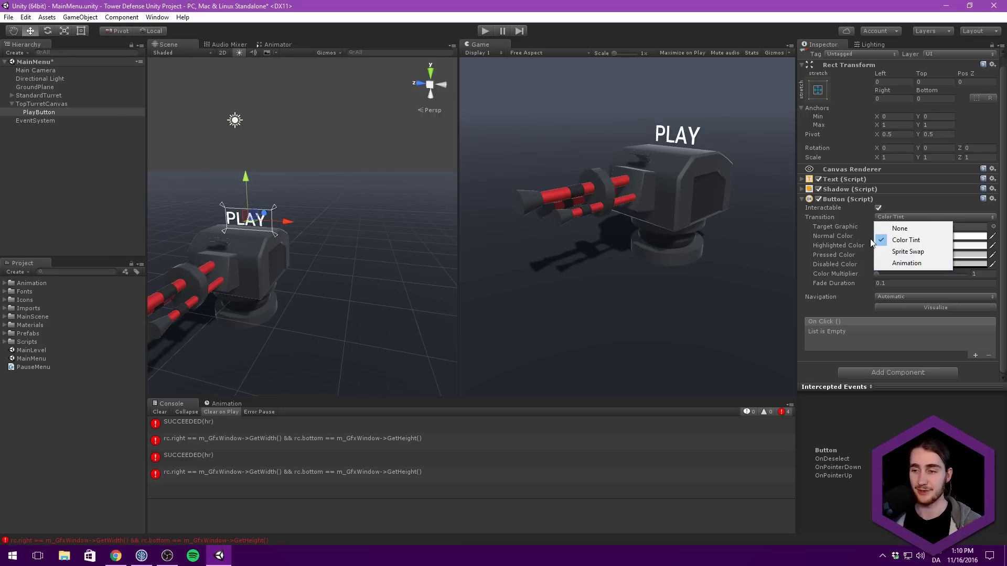
{"action": "left_click", "coordinate": [914, 263]}
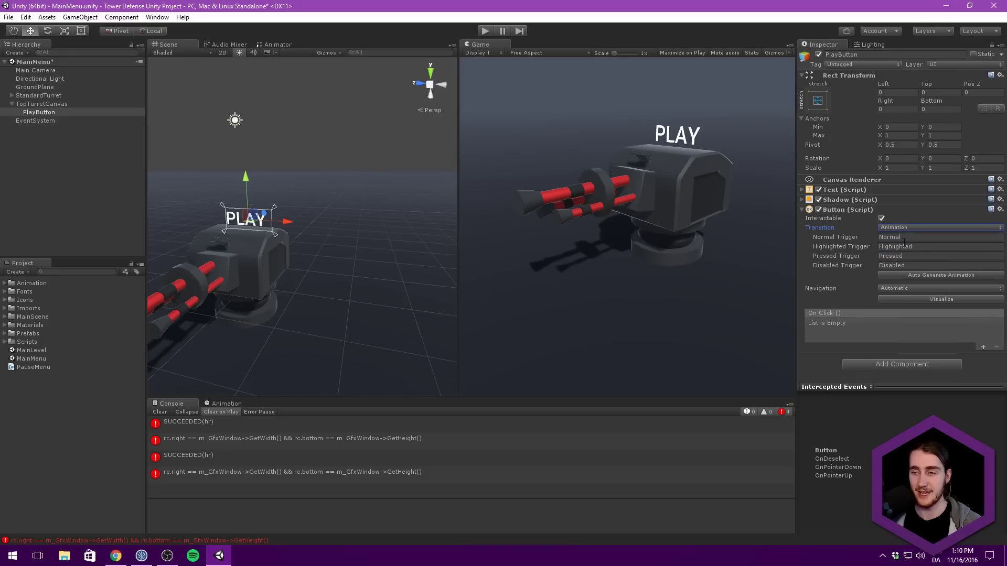
{"action": "left_click", "coordinate": [900, 290]}
{"action": "left_click", "coordinate": [914, 297]}
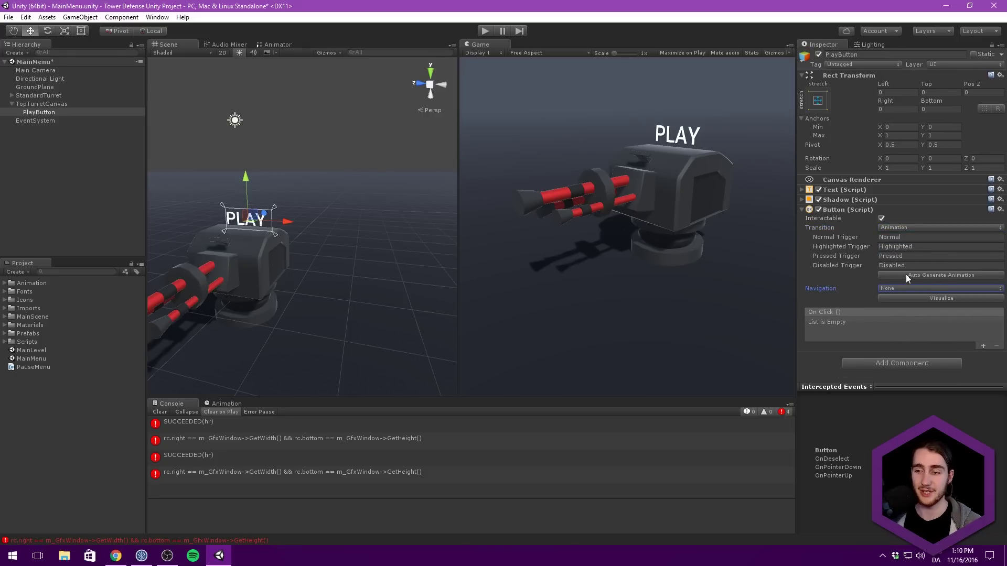
Check the Animation window for PlayButton and clear the error messages from the Console.
{"action": "left_click", "coordinate": [217, 404]}
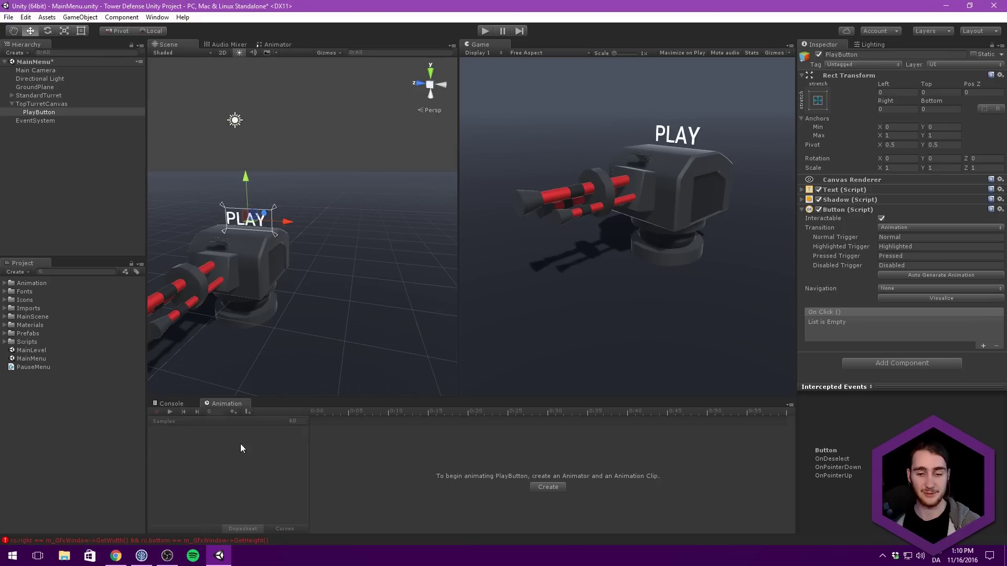
{"action": "left_click", "coordinate": [178, 405]}
{"action": "left_click", "coordinate": [159, 411]}
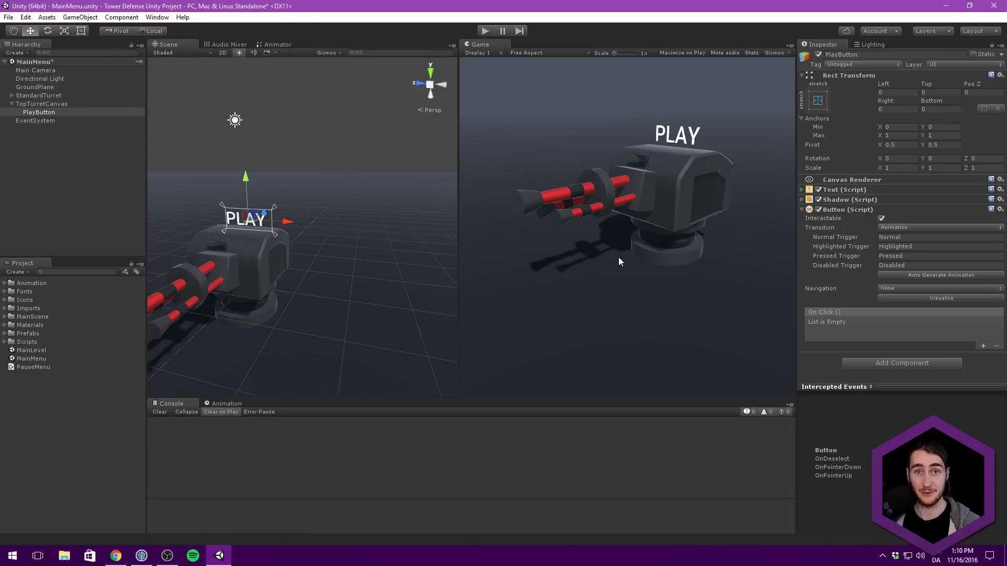
Add an Animator component to PlayButton and assign the existing Button controller to it.
{"action": "left_click", "coordinate": [898, 366]}
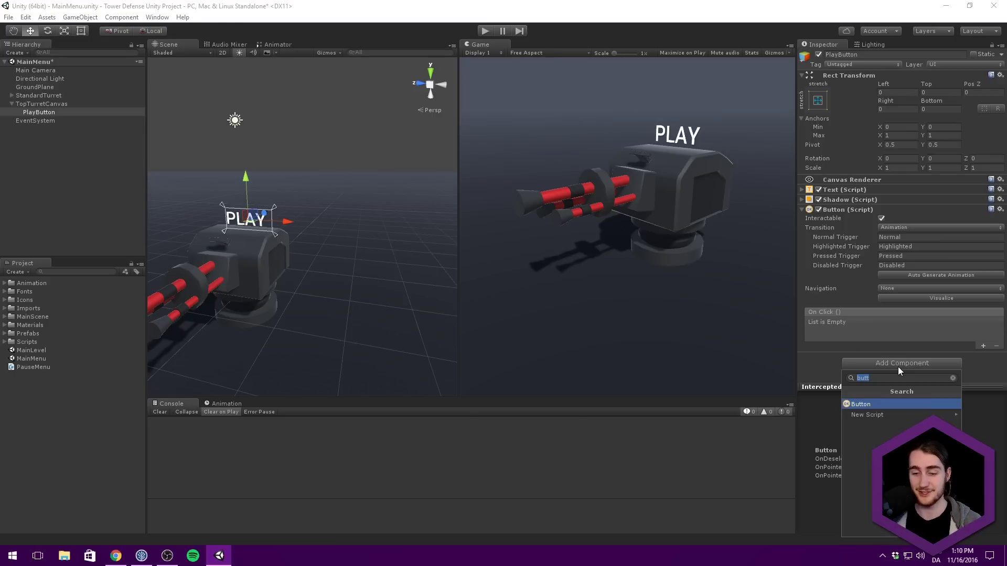
{"action": "type", "text": "anim"}
{"action": "key", "text": "Down"}
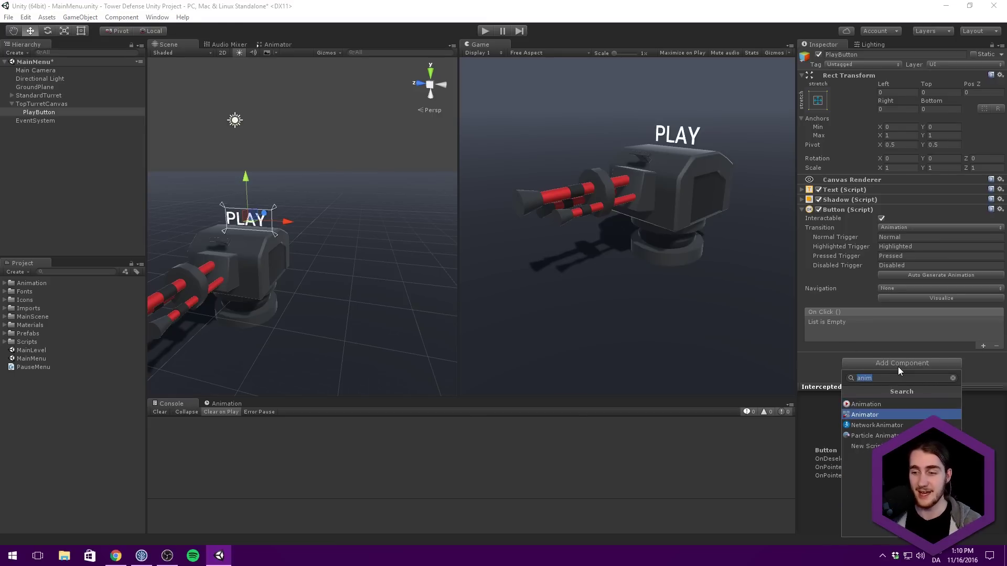
{"action": "key", "text": "Return"}
{"action": "scroll", "coordinate": [974, 323], "scroll_direction": "down", "scroll_amount": 3}
{"action": "left_click", "coordinate": [993, 303]}
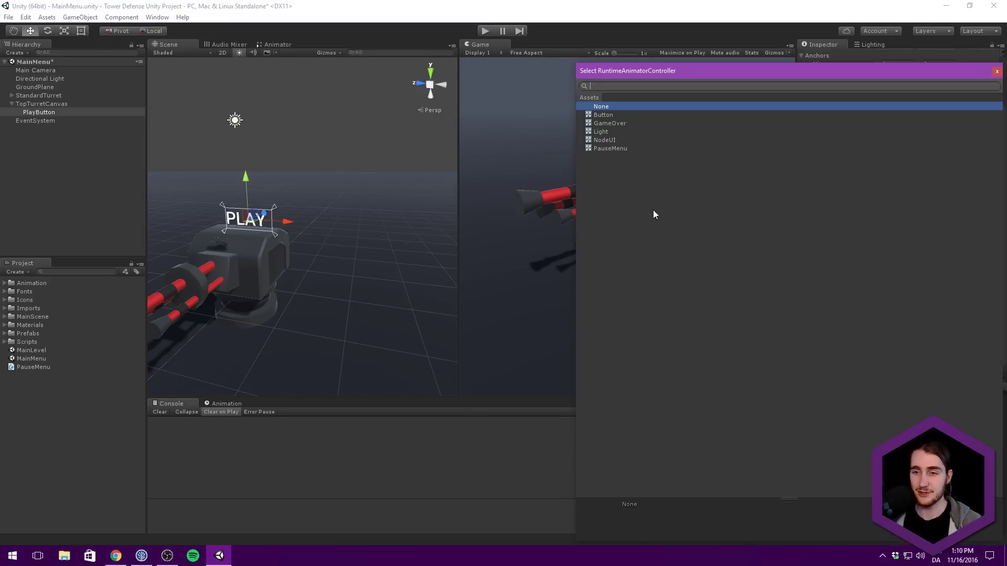
{"action": "left_click", "coordinate": [612, 115]}
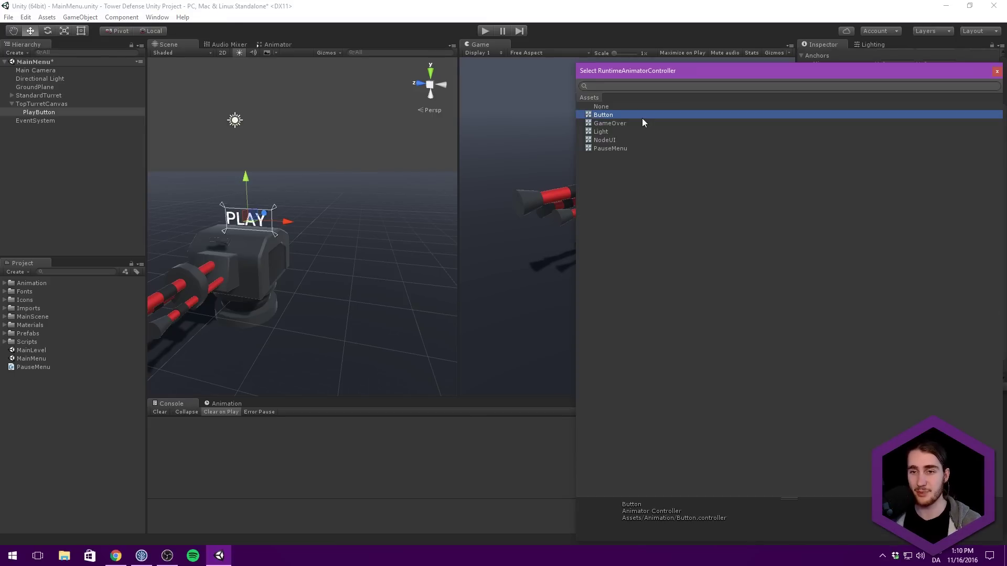
{"action": "double_click", "coordinate": [616, 115]}
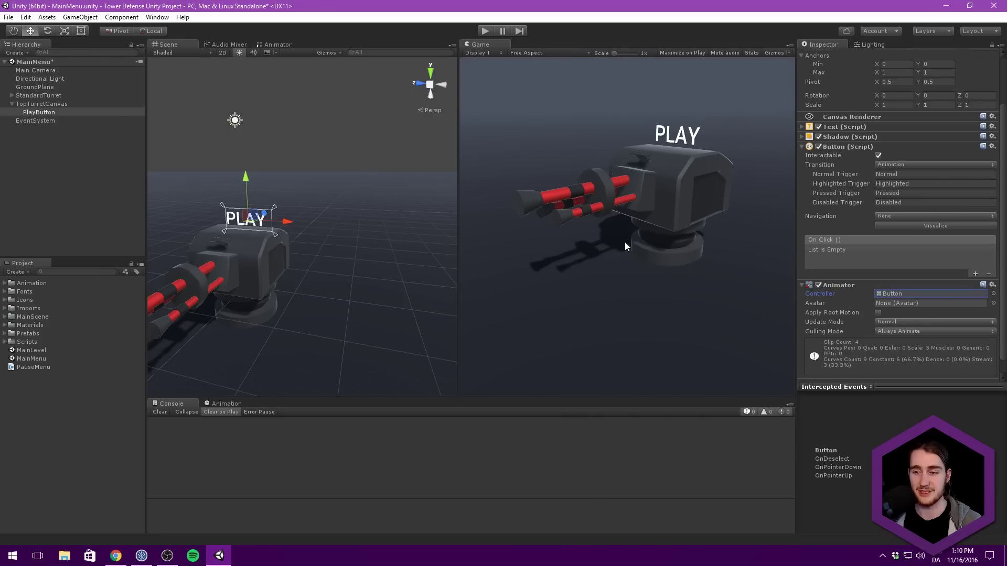
Examine the scale keyframes of PlayButton's Normal, Highlighted and Pressed animation clips, and leave record mode.
{"action": "left_click", "coordinate": [242, 405]}
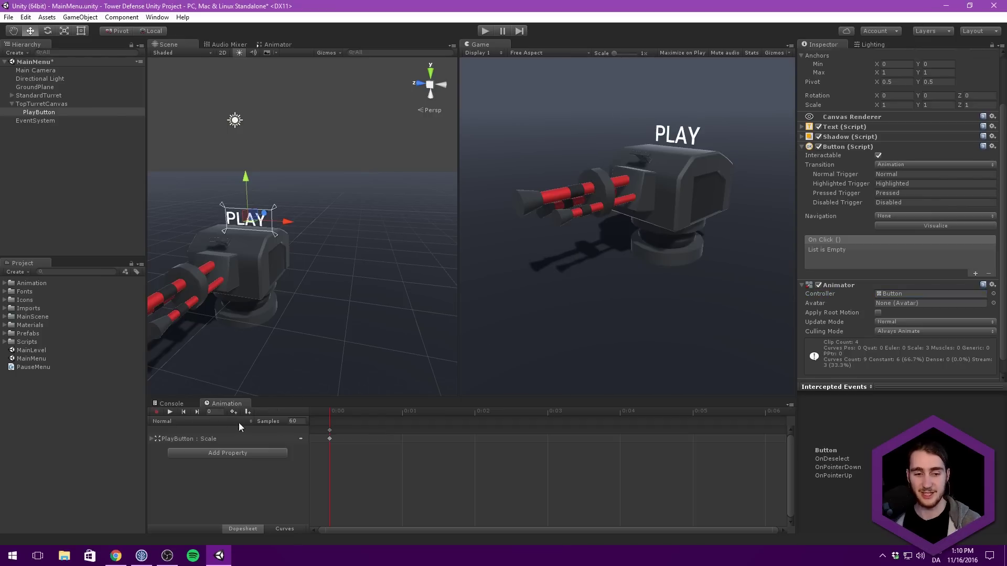
{"action": "left_click", "coordinate": [337, 413]}
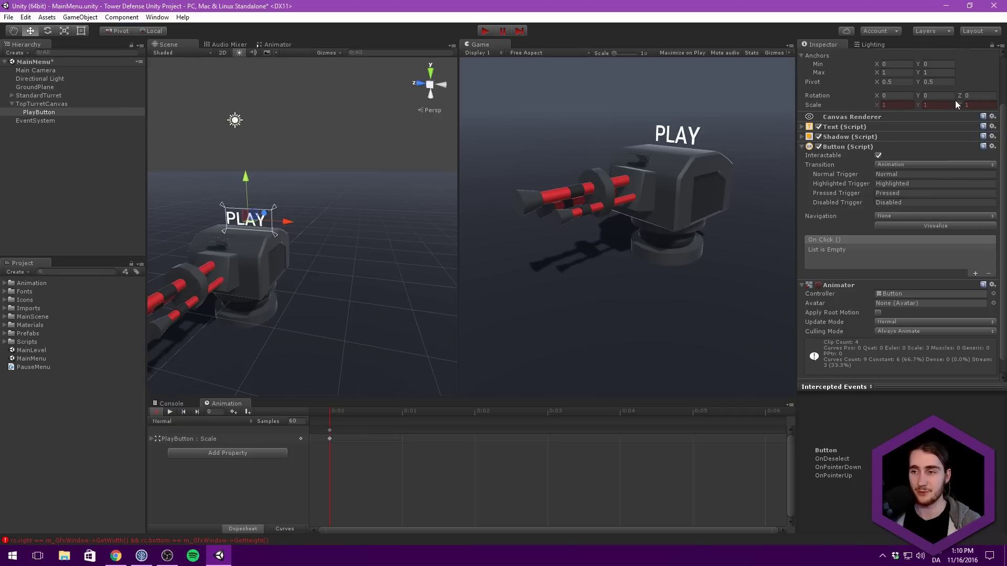
{"action": "left_click", "coordinate": [168, 420]}
{"action": "left_click", "coordinate": [197, 444]}
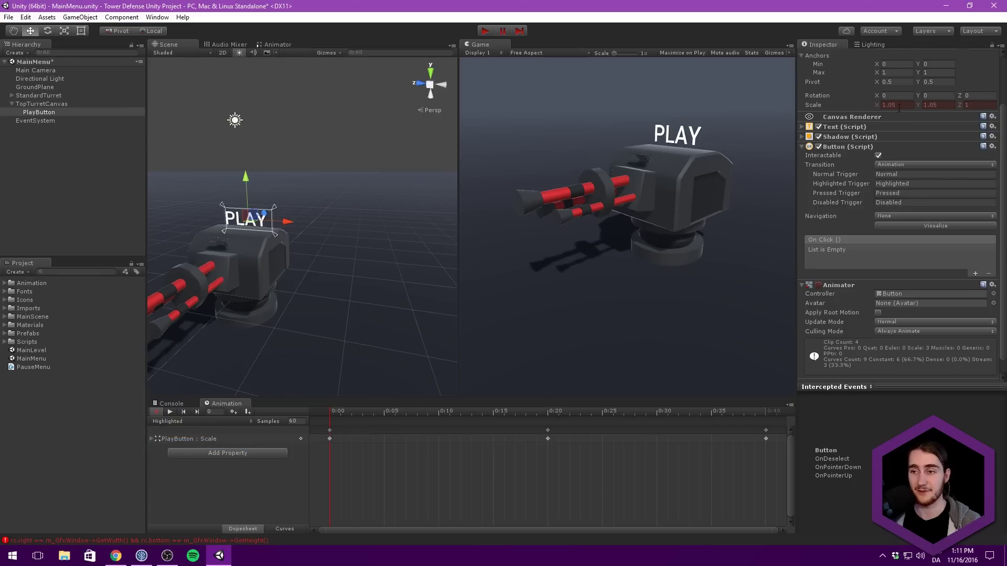
{"action": "left_click_drag", "start_coordinate": [336, 413], "coordinate": [220, 424]}
{"action": "left_click", "coordinate": [193, 420]}
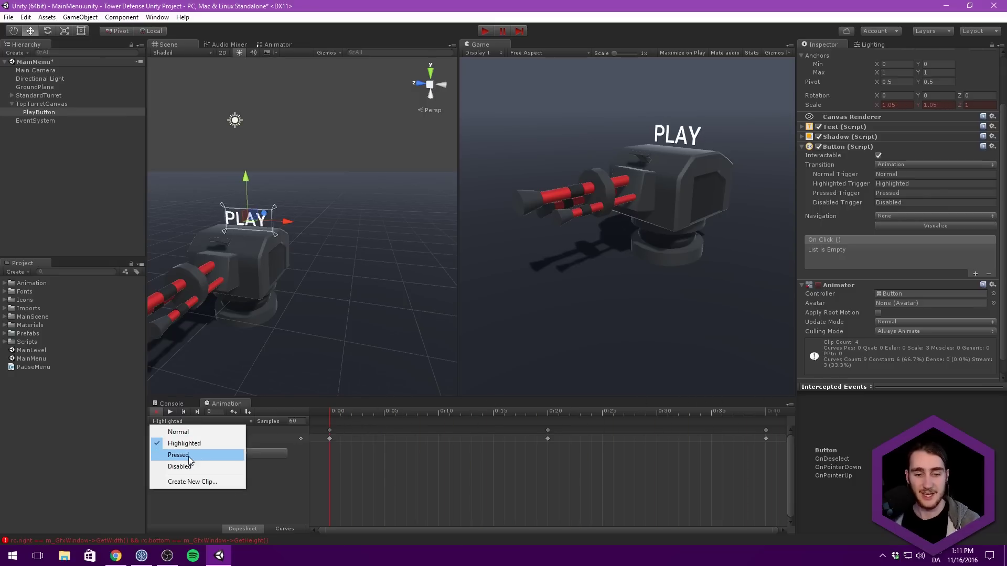
{"action": "left_click", "coordinate": [185, 452]}
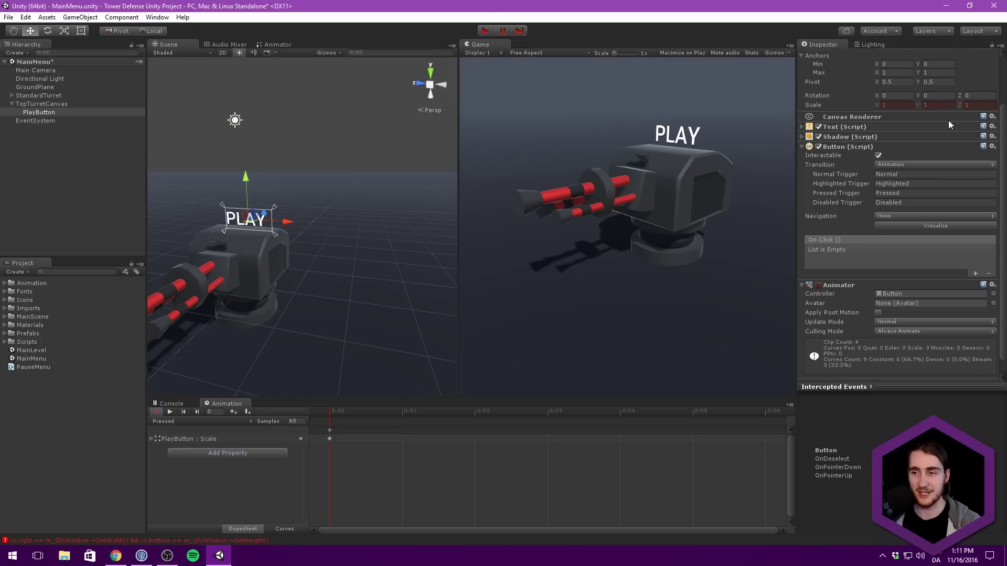
{"action": "left_click", "coordinate": [161, 413]}
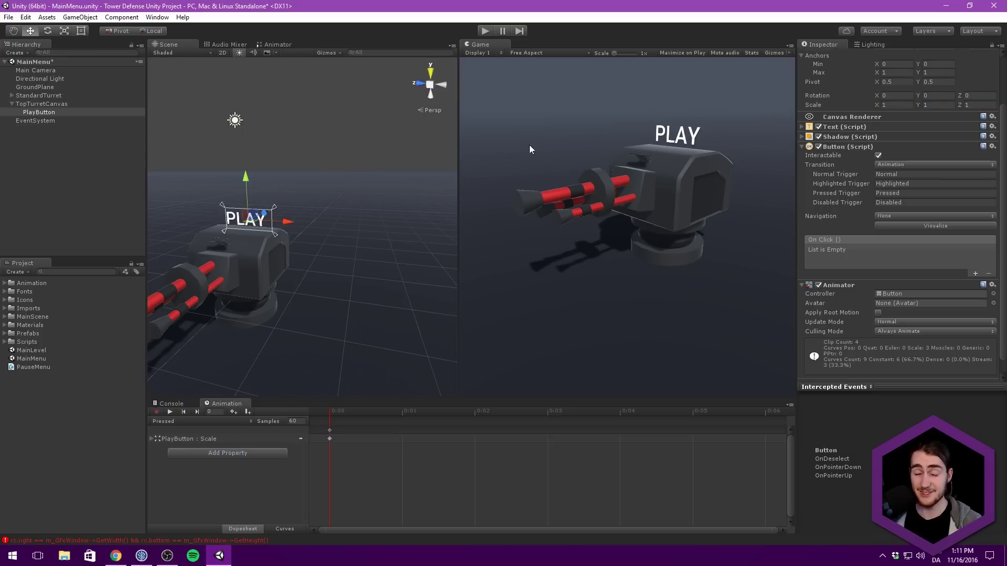
Run the scene and test the PLAY button's highlight and pressed animations, and stop Play mode.
{"action": "middle_click_drag", "start_coordinate": [328, 119], "coordinate": [346, 142]}
{"action": "left_click", "coordinate": [493, 34]}
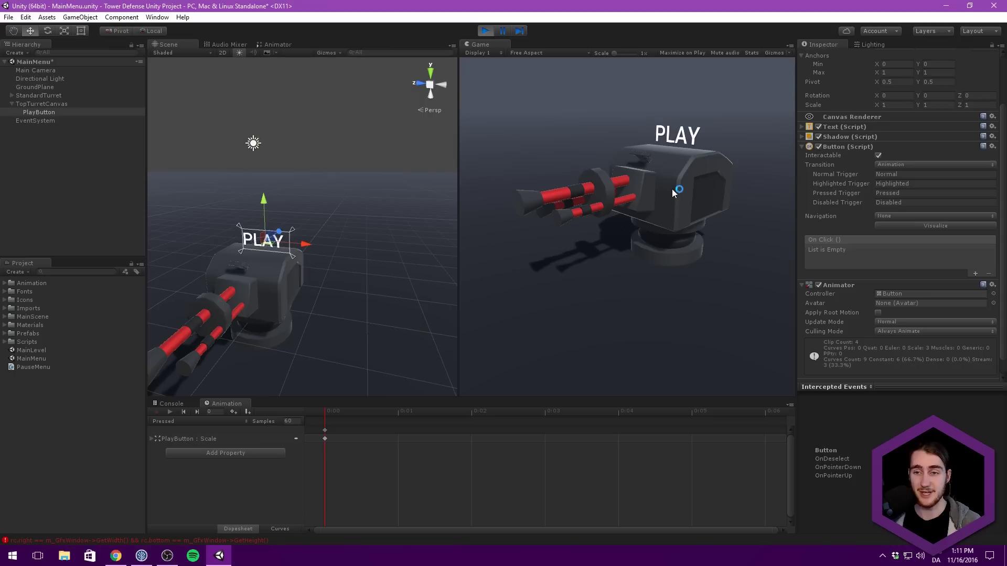
{"action": "left_click", "coordinate": [681, 138]}
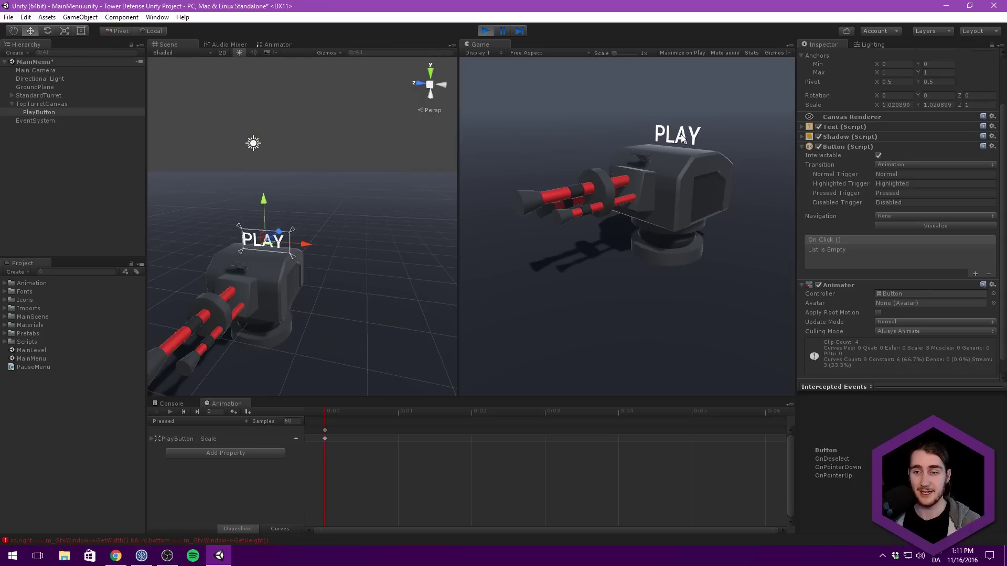
{"action": "left_click", "coordinate": [479, 29]}
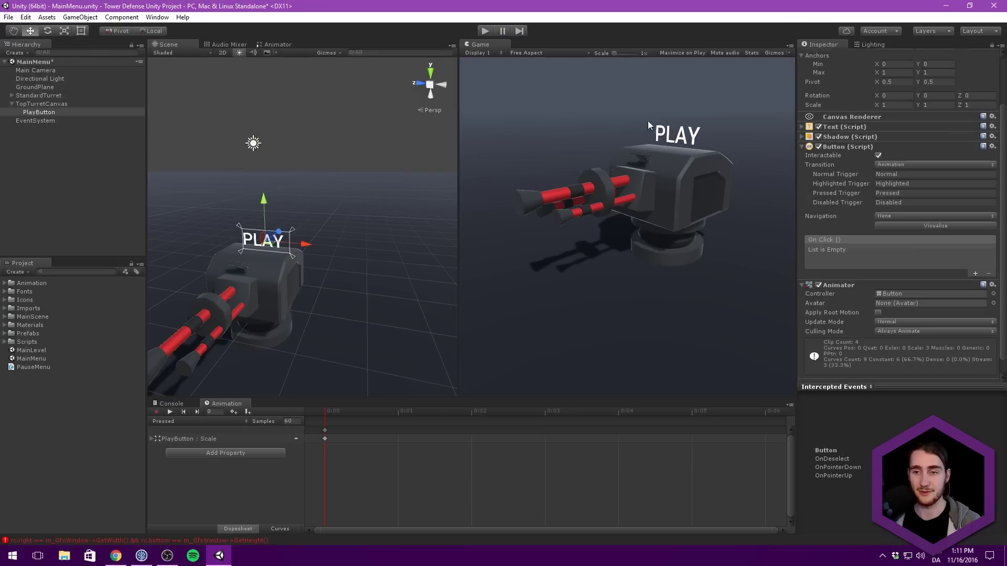
Collapse PlayButton's Button component and view the turret and PLAY text from the front.
{"action": "left_click_drag", "start_coordinate": [288, 303], "coordinate": [121, 215], "text": "alt"}
{"action": "left_click", "coordinate": [845, 149]}
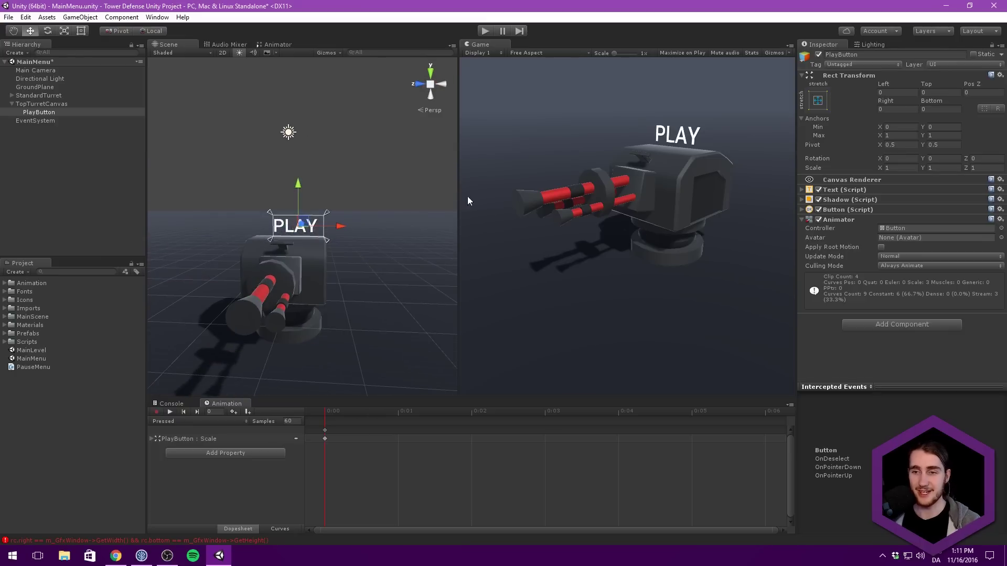
{"action": "left_click_drag", "start_coordinate": [376, 206], "coordinate": [310, 193], "text": "alt"}
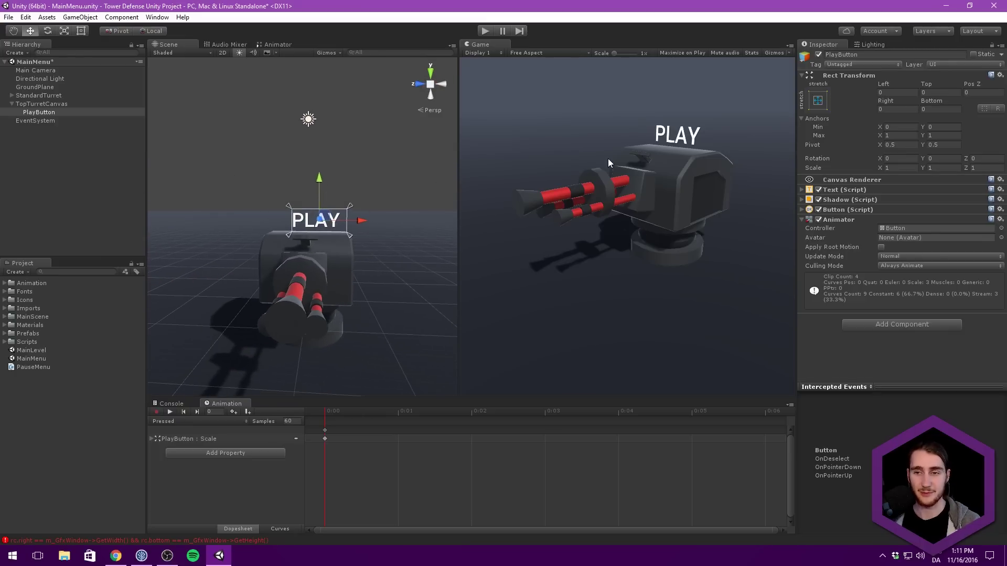
Resize TopTurretCanvas to about 265 wide and 120 high to make room for larger text.
{"action": "key", "text": "shift+space"}
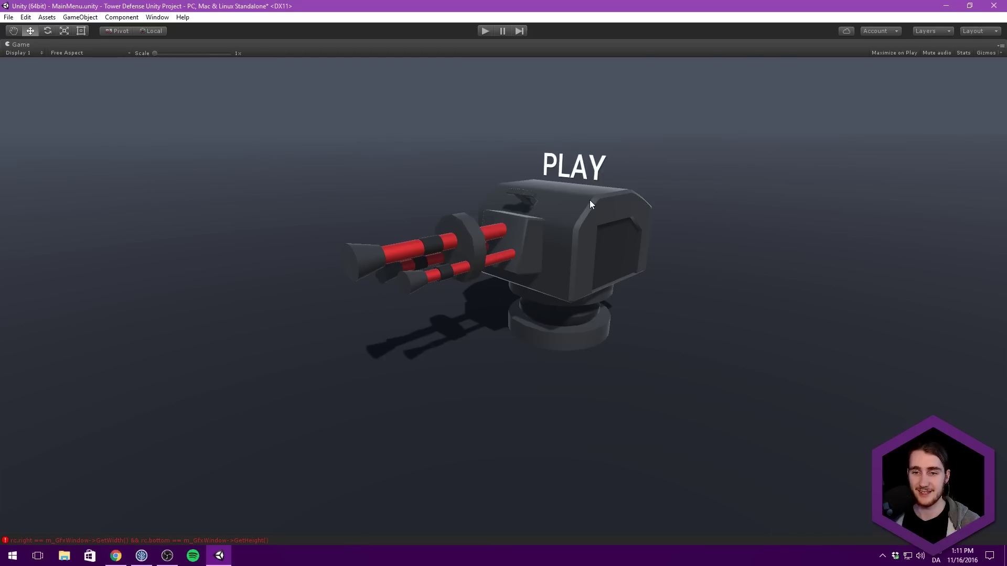
{"action": "key", "text": "shift+space"}
{"action": "left_click", "coordinate": [48, 104]}
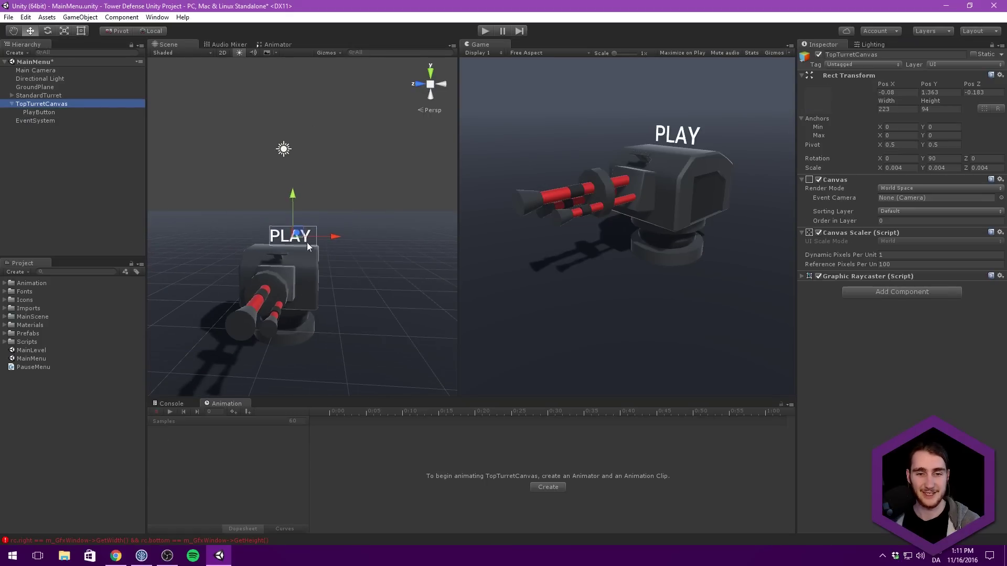
{"action": "left_click", "coordinate": [222, 53]}
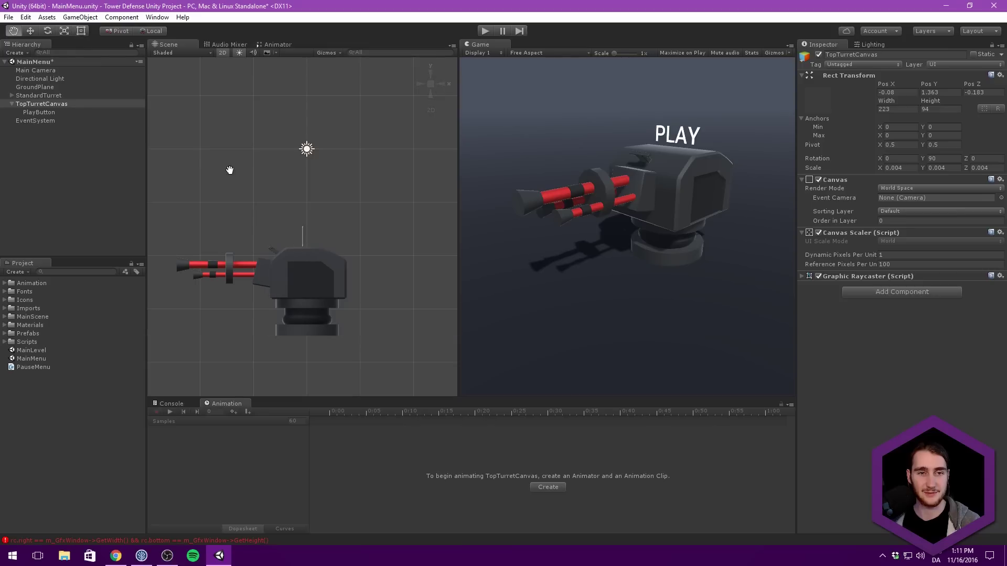
{"action": "left_click", "coordinate": [222, 53]}
{"action": "left_click_drag", "start_coordinate": [250, 166], "coordinate": [284, 157], "text": "alt"}
{"action": "scroll", "coordinate": [284, 157], "scroll_direction": "up", "scroll_amount": 3}
{"action": "left_click_drag", "start_coordinate": [887, 100], "coordinate": [633, 103]}
{"action": "left_click_drag", "start_coordinate": [928, 101], "coordinate": [973, 132]}
Set the font size of PlayButton's text to 100 and check it in the enlarged Game view.
{"action": "left_click", "coordinate": [93, 114]}
{"action": "left_click", "coordinate": [844, 189]}
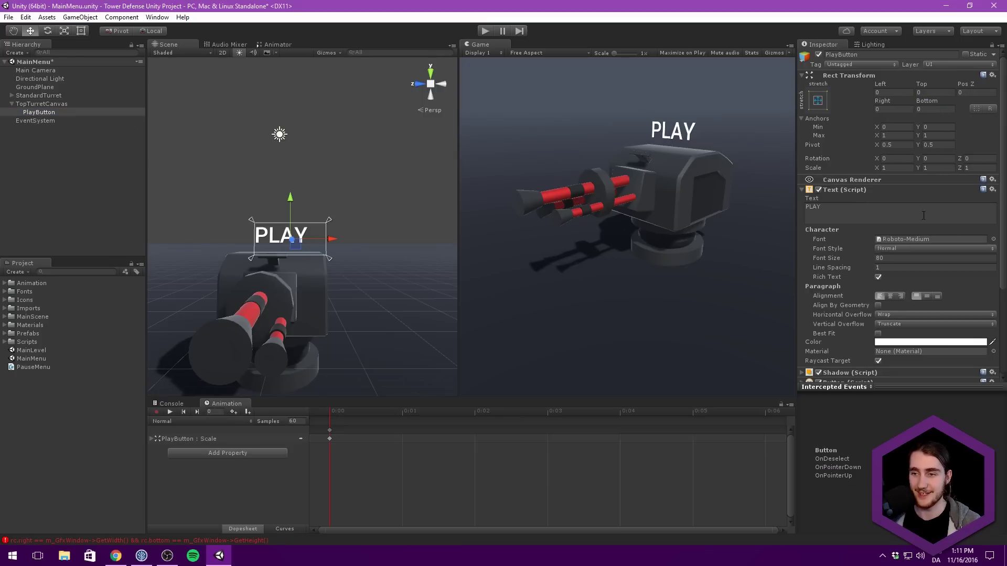
{"action": "left_click", "coordinate": [886, 257]}
{"action": "type", "text": "100"}
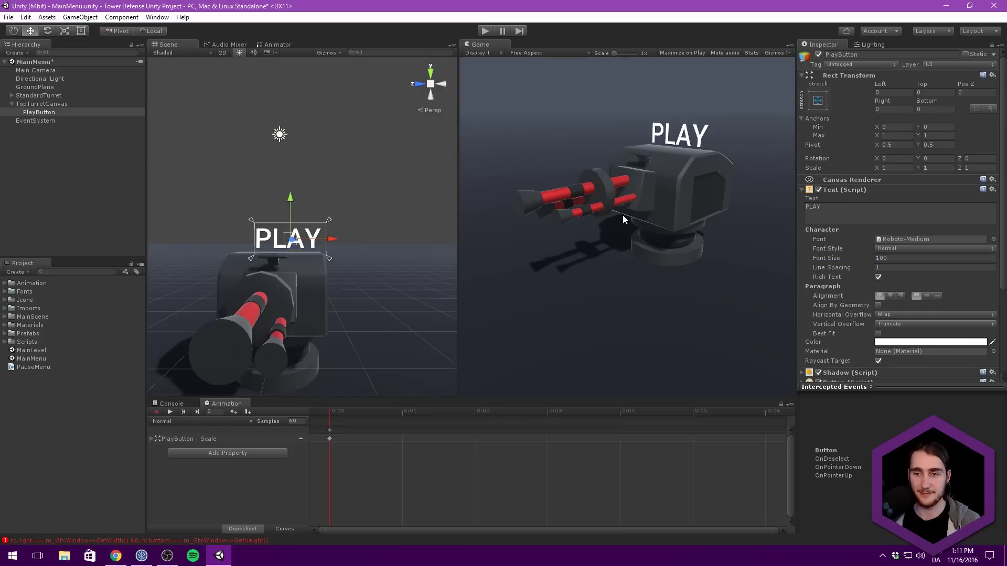
{"action": "key", "text": "shift+space"}
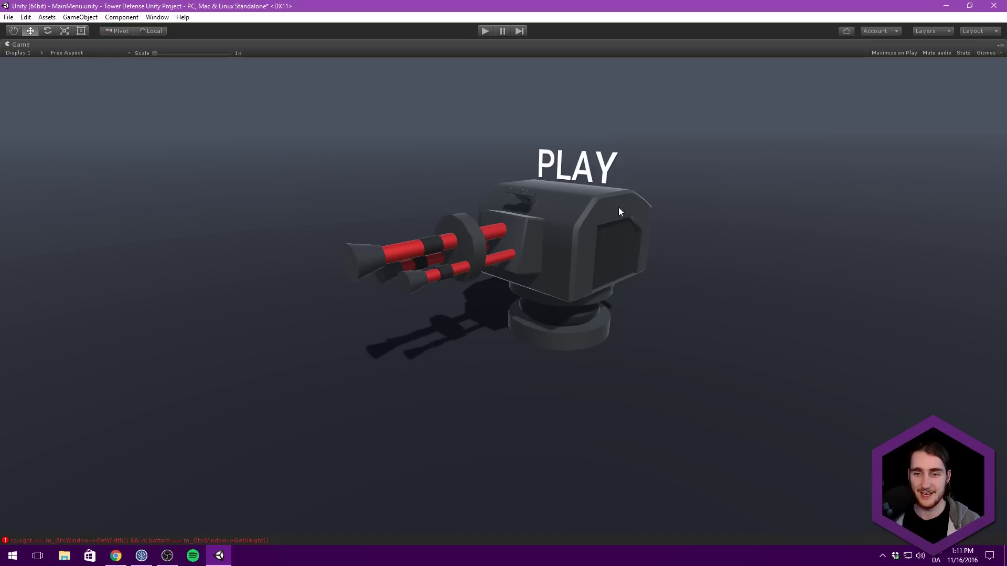
{"action": "key", "text": "shift+space"}
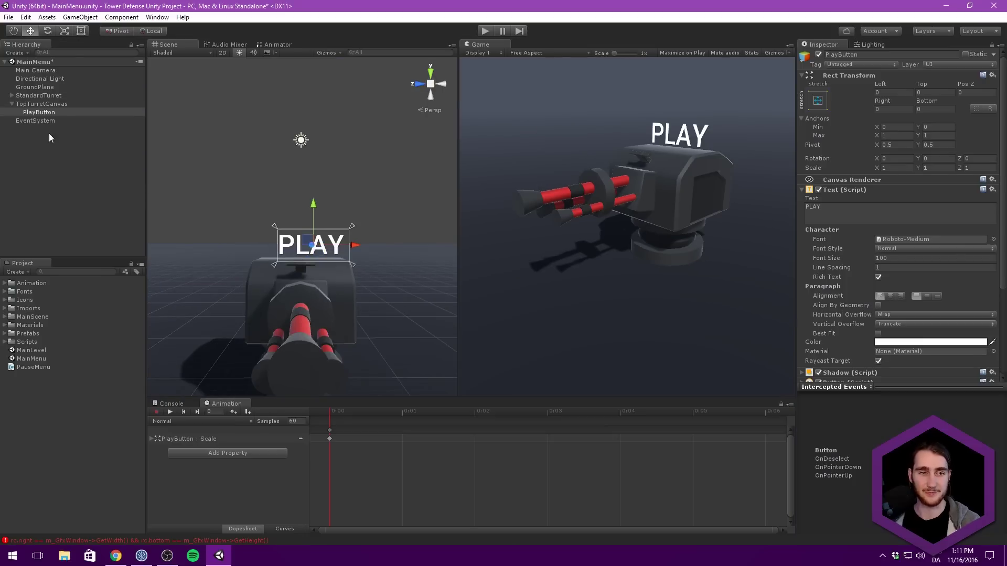
Reposition TopTurretCanvas over the turret at about X 0.017, Y 1.376, Z -0.222, checking the placement in the Game view.
{"action": "left_click", "coordinate": [65, 103]}
{"action": "middle_click_drag", "start_coordinate": [349, 210], "coordinate": [323, 201]}
{"action": "left_click_drag", "start_coordinate": [305, 215], "coordinate": [305, 212]}
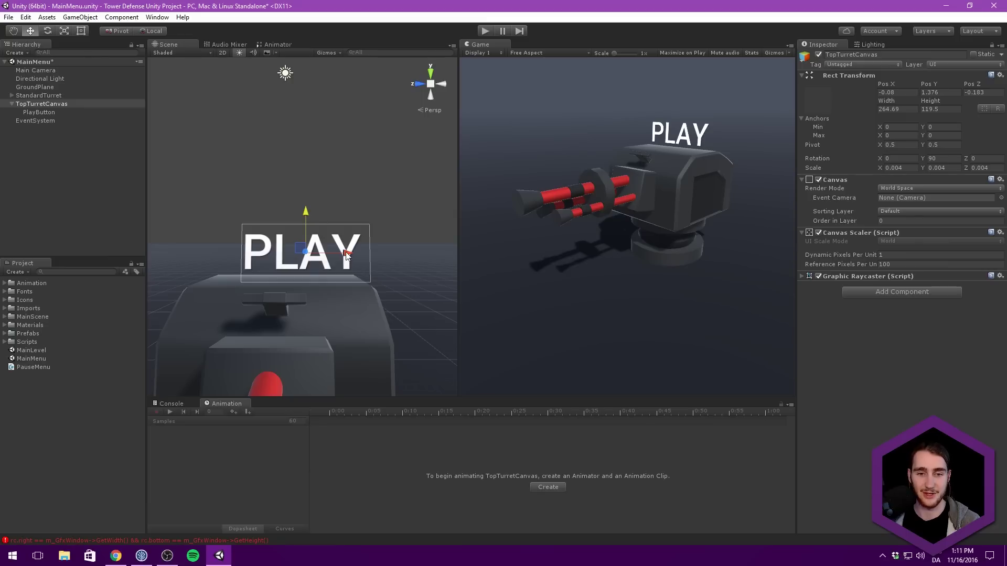
{"action": "key", "text": "shift+space"}
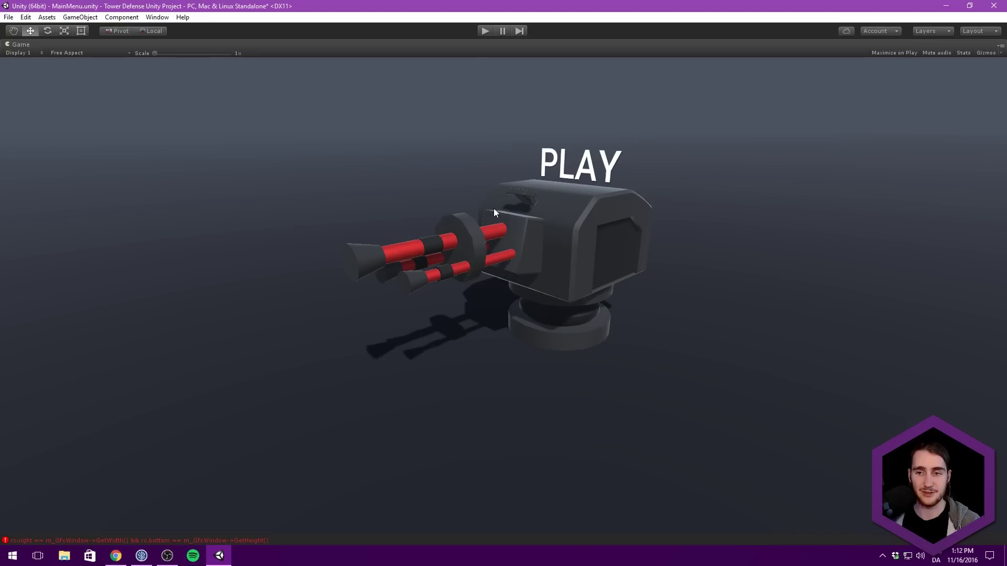
{"action": "key", "text": "shift+space"}
{"action": "left_click_drag", "start_coordinate": [344, 175], "coordinate": [235, 210], "text": "alt"}
{"action": "left_click_drag", "start_coordinate": [342, 250], "coordinate": [441, 243]}
{"action": "key", "text": "shift+space"}
{"action": "key", "text": "shift+space"}
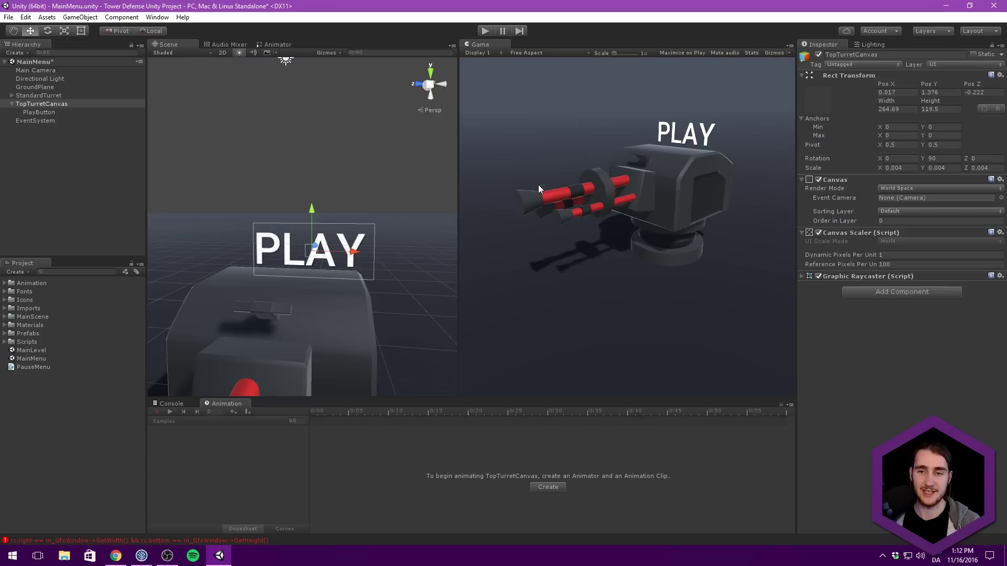
Duplicate TopTurretCanvas and expand the copy in the scene hierarchy.
{"action": "middle_click_drag", "start_coordinate": [243, 172], "coordinate": [269, 164]}
{"action": "scroll", "coordinate": [278, 167], "scroll_direction": "down", "scroll_amount": 15}
{"action": "left_click_drag", "start_coordinate": [327, 173], "coordinate": [278, 206], "text": "alt"}
{"action": "left_click", "coordinate": [39, 112]}
{"action": "left_click", "coordinate": [26, 104]}
{"action": "left_click", "coordinate": [12, 103]}
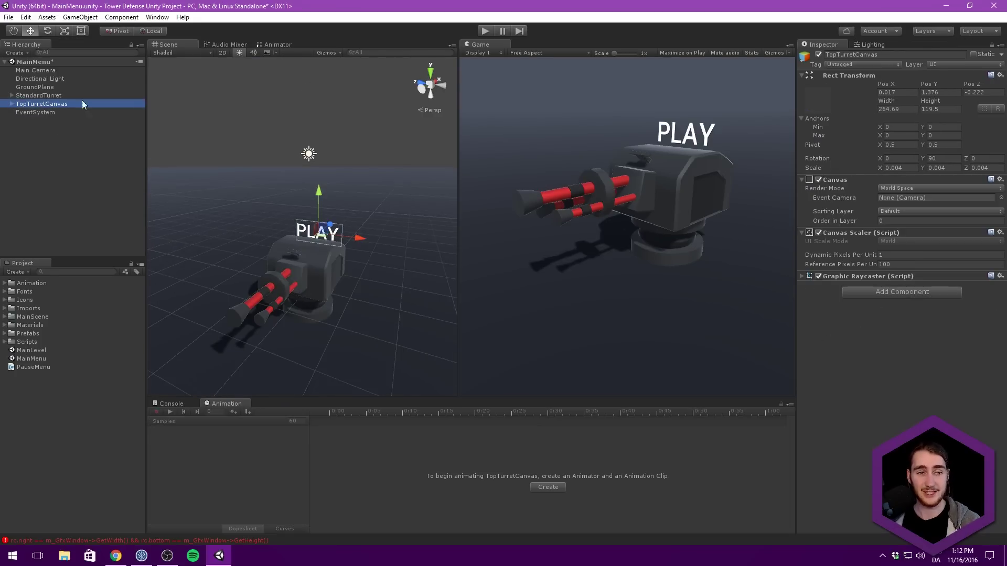
{"action": "key", "text": "ctrl+d"}
{"action": "left_click_drag", "start_coordinate": [269, 166], "coordinate": [1, 135], "text": "alt"}
{"action": "left_click", "coordinate": [11, 121]}
Set the duplicated canvas's Y rotation to 0 so that it runs parallel to the turret's barrels.
{"action": "left_click_drag", "start_coordinate": [238, 175], "coordinate": [375, 168], "text": "alt"}
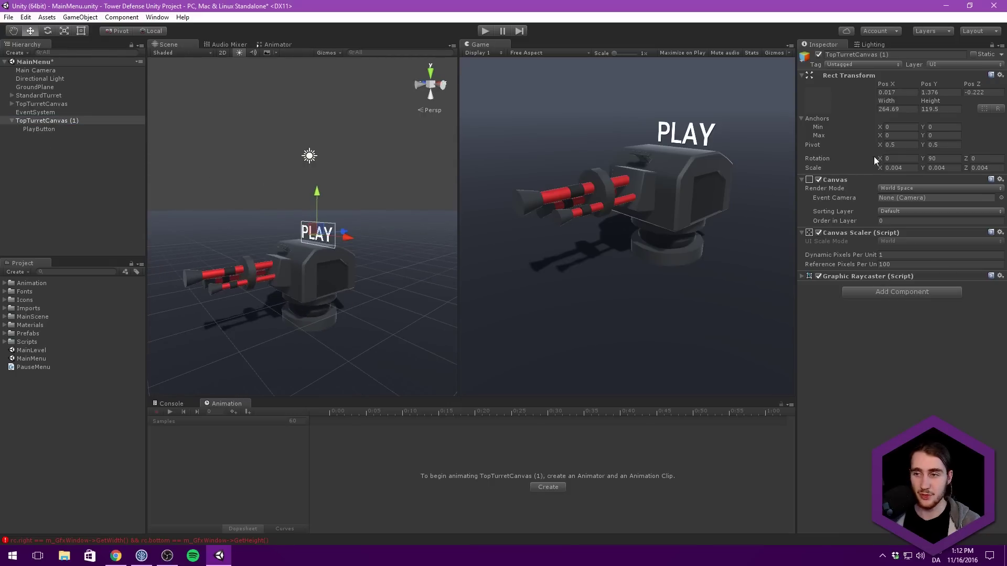
{"action": "left_click", "coordinate": [943, 158]}
{"action": "type", "text": "0"}
{"action": "key", "text": "Return"}
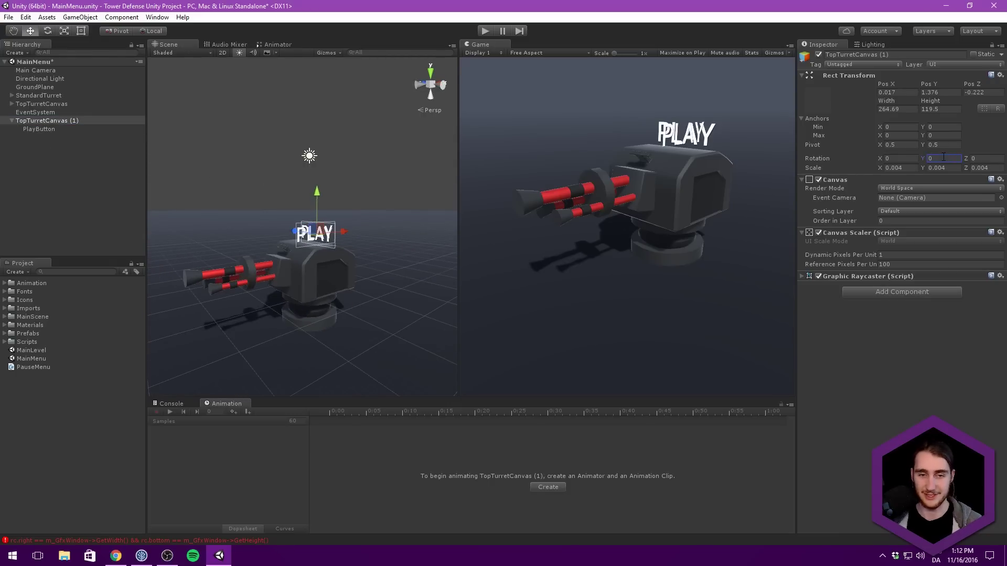
Move the duplicated canvas over the turret barrels, at about X -1.848 and Y 1.11, with Z position 0.
{"action": "left_click_drag", "start_coordinate": [326, 251], "coordinate": [324, 283], "text": "alt"}
{"action": "left_click_drag", "start_coordinate": [354, 228], "coordinate": [270, 241]}
{"action": "left_click_drag", "start_coordinate": [231, 190], "coordinate": [448, 205]}
{"action": "key", "text": "f"}
{"action": "left_click_drag", "start_coordinate": [261, 226], "coordinate": [240, 230]}
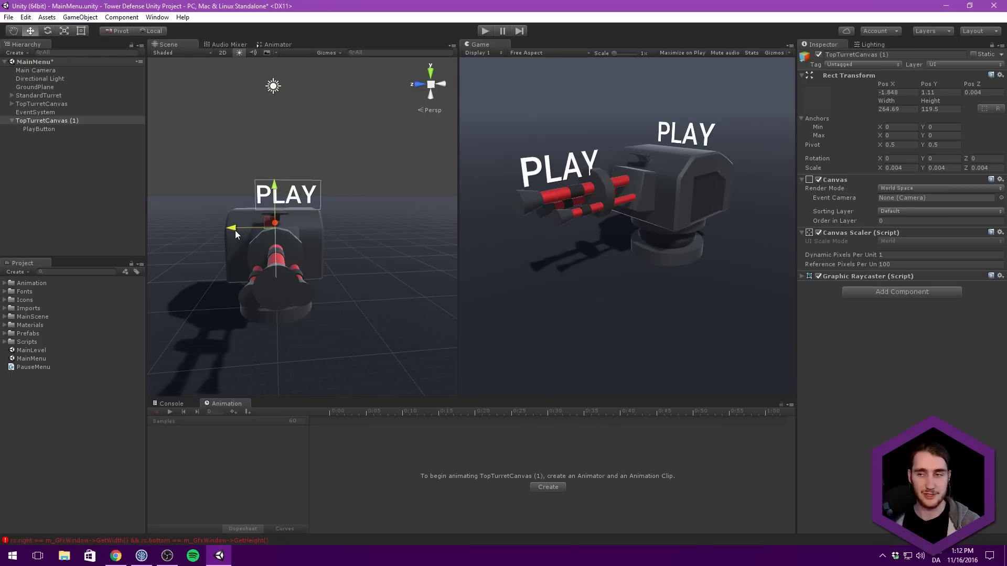
{"action": "left_click_drag", "start_coordinate": [235, 231], "coordinate": [263, 229]}
{"action": "left_click", "coordinate": [994, 92]}
{"action": "type", "text": "0"}
Rename the duplicated canvas as BarrelCanvas.
{"action": "left_click_drag", "start_coordinate": [203, 194], "coordinate": [0, 171], "text": "alt"}
{"action": "left_click", "coordinate": [31, 121]}
{"action": "left_click", "coordinate": [36, 122]}
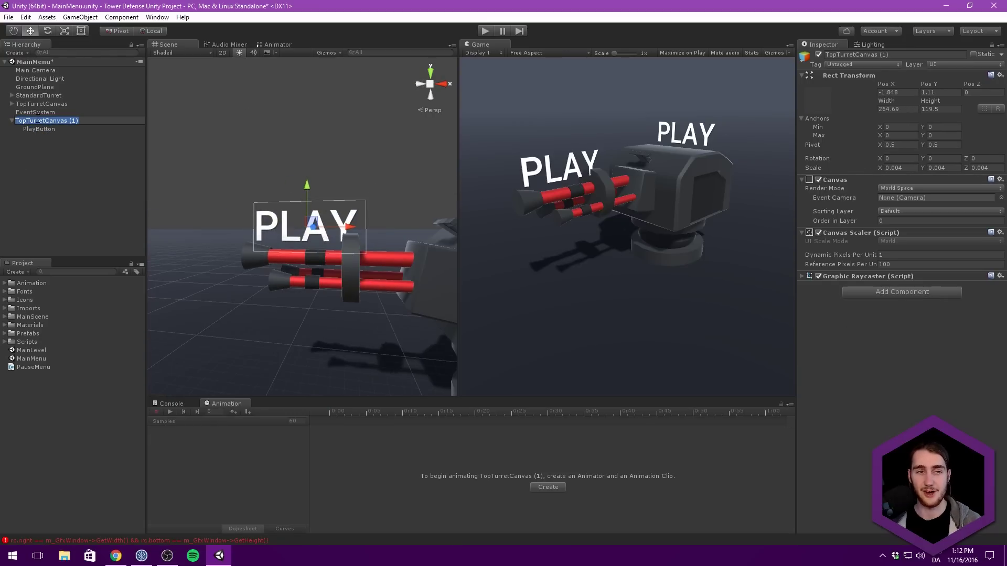
{"action": "type", "text": "BarrelCanvas"}
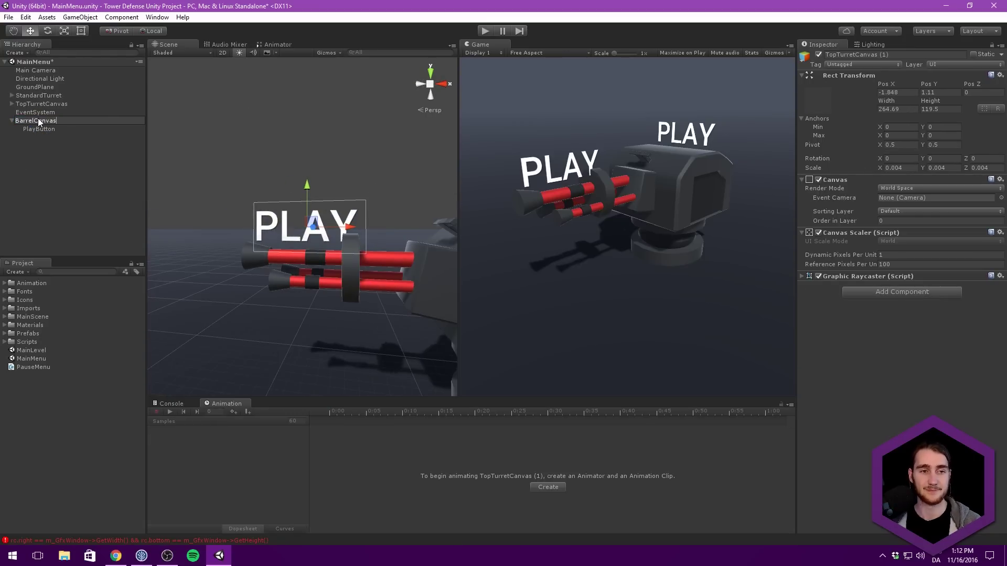
{"action": "key", "text": "Return"}
Rename the PlayButton inside BarrelCanvas as QuitButton.
{"action": "left_click", "coordinate": [33, 130]}
{"action": "left_click", "coordinate": [35, 130]}
{"action": "type", "text": "QuitButto"}
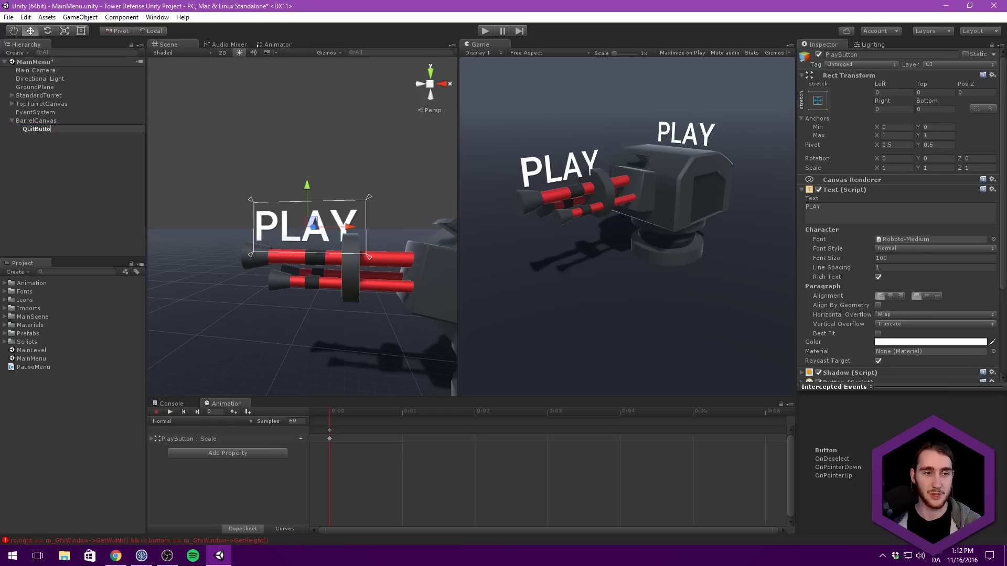
{"action": "key", "text": "Return"}
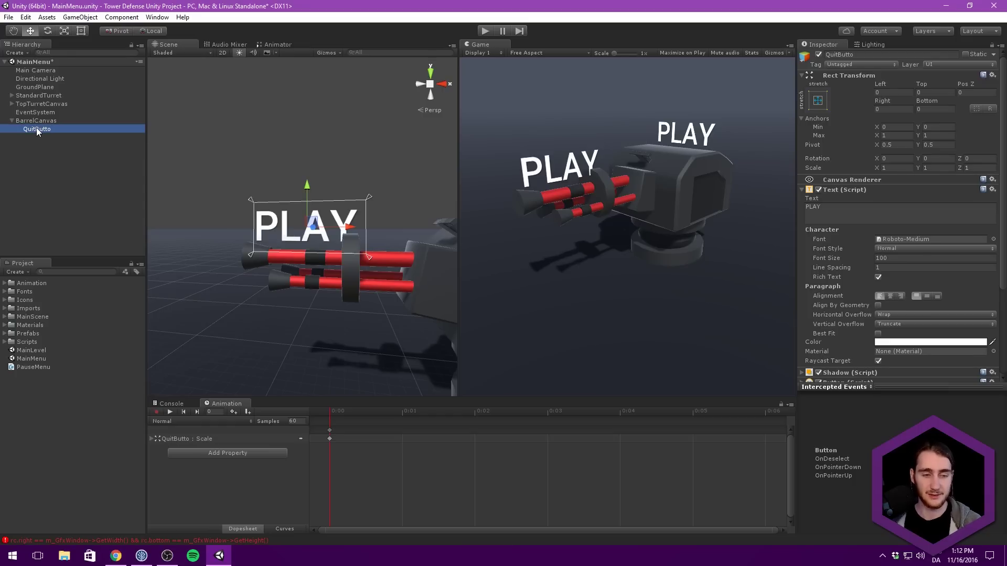
{"action": "left_click", "coordinate": [55, 129]}
{"action": "type", "text": "n"}
{"action": "key", "text": "Return"}
Set QuitButton's text to font size 40 and change its font to Roboto-Thin.
{"action": "left_click", "coordinate": [891, 258]}
{"action": "type", "text": "80"}
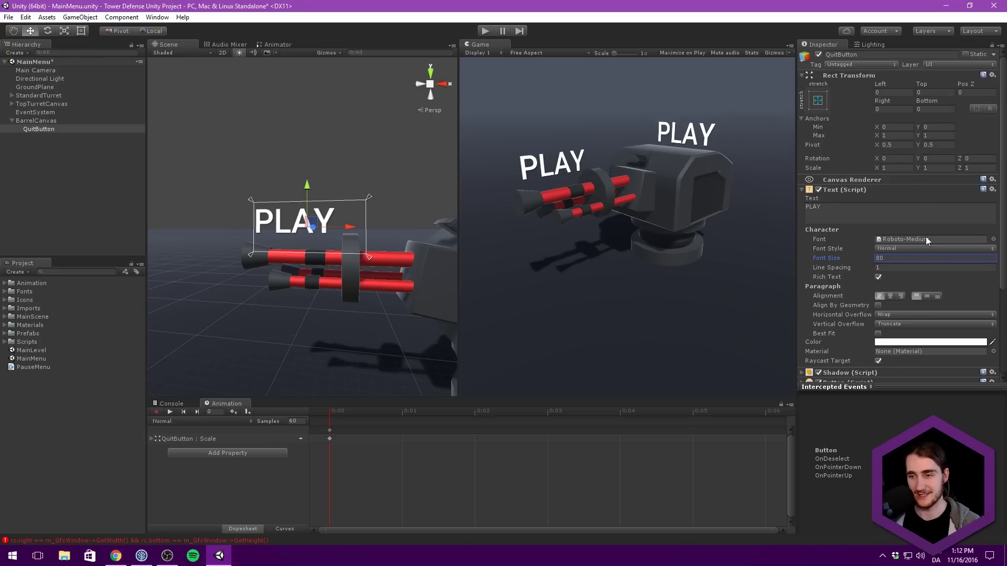
{"action": "double_click", "coordinate": [921, 258]}
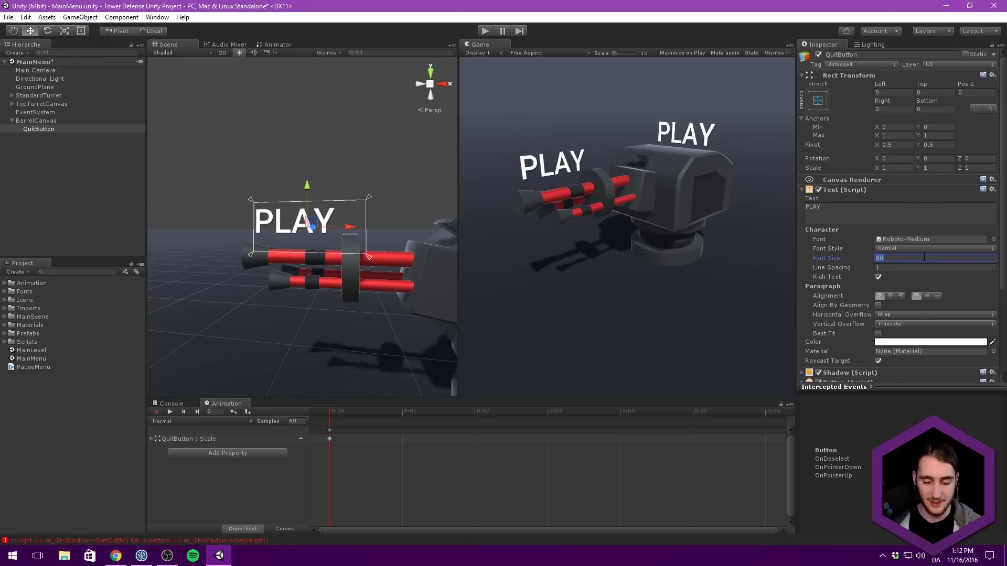
{"action": "type", "text": "40"}
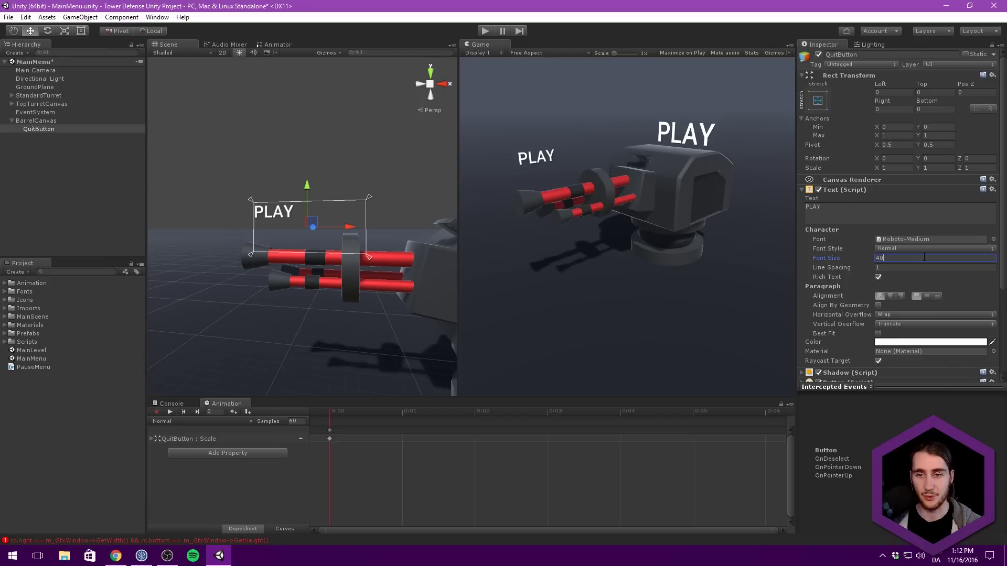
{"action": "left_click", "coordinate": [993, 240]}
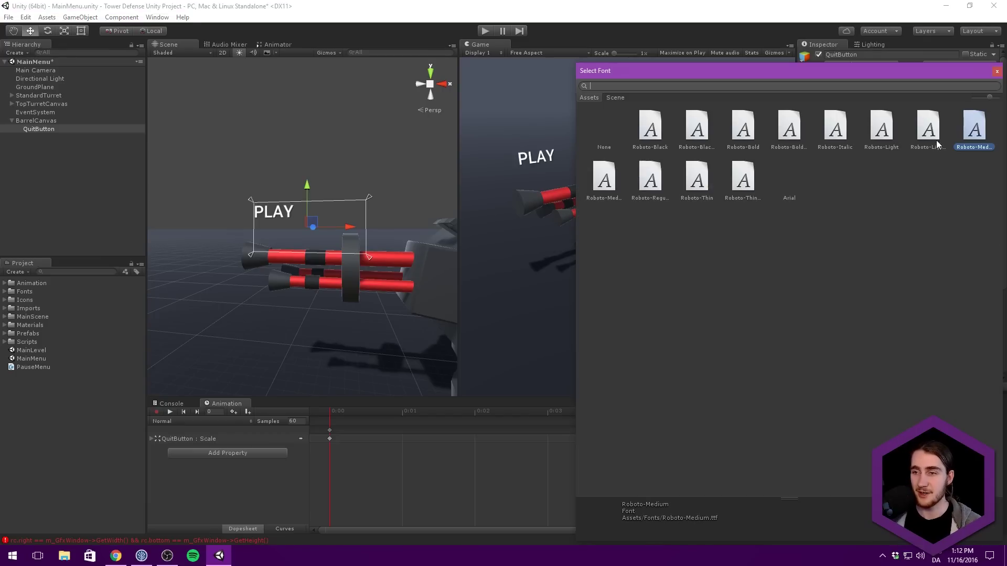
{"action": "left_click", "coordinate": [883, 126]}
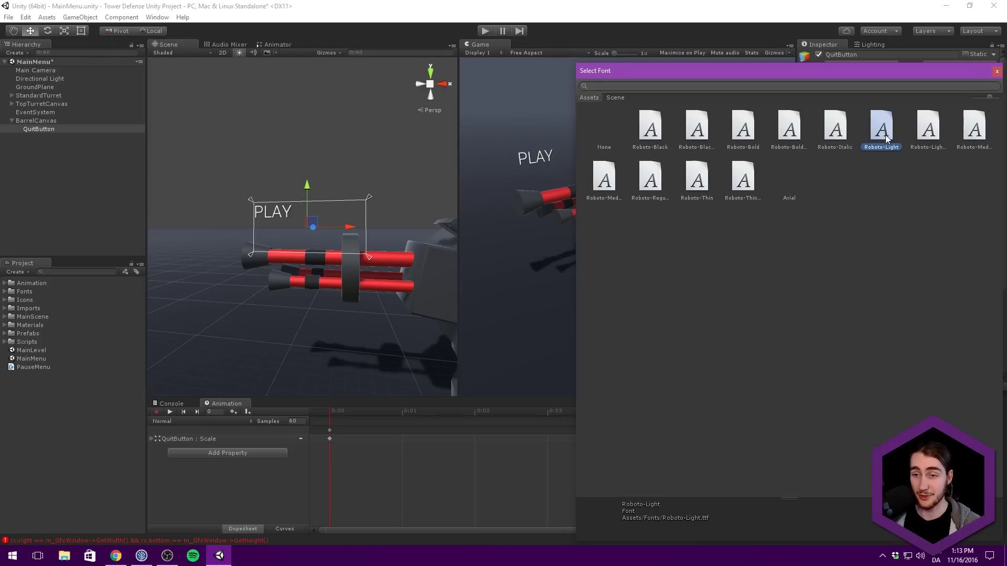
{"action": "left_click", "coordinate": [697, 179]}
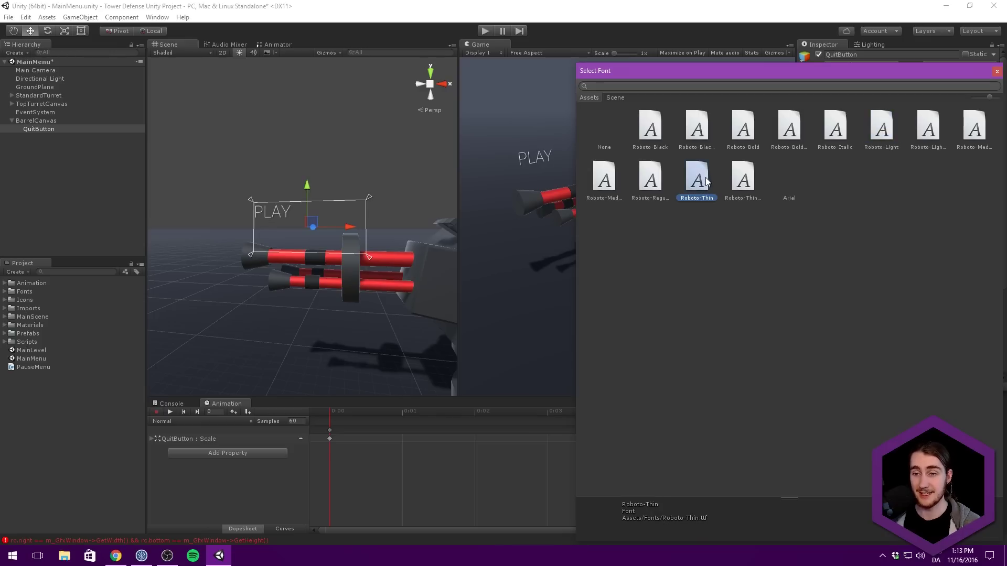
{"action": "double_click", "coordinate": [697, 180]}
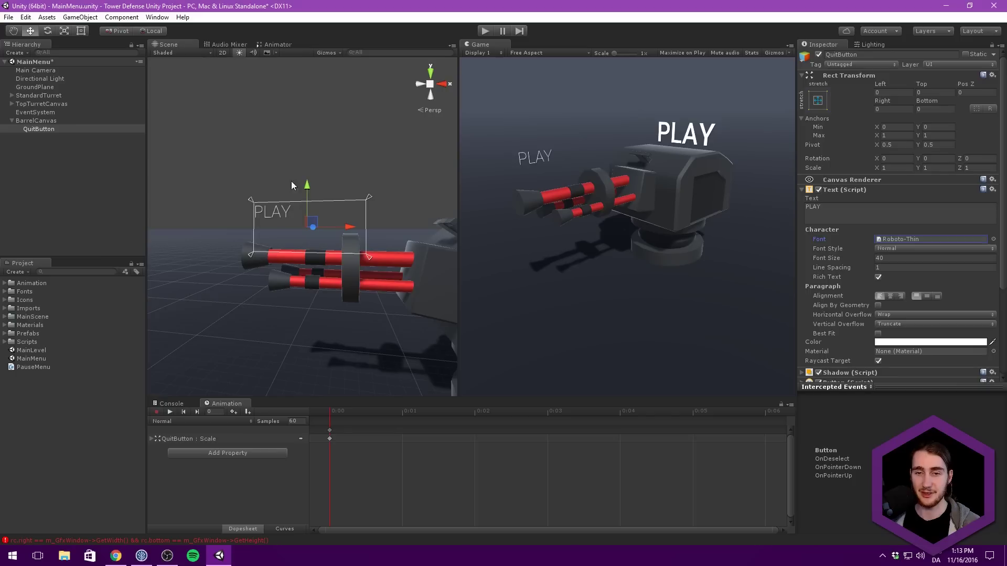
Shrink BarrelCanvas to about 108 by 53 around its text and place it just above the upper barrel in the 2D view.
{"action": "scroll", "coordinate": [241, 171], "scroll_direction": "down", "scroll_amount": 4}
{"action": "scroll", "coordinate": [228, 144], "scroll_direction": "up", "scroll_amount": 5}
{"action": "middle_click_drag", "start_coordinate": [300, 178], "coordinate": [298, 162]}
{"action": "scroll", "coordinate": [297, 162], "scroll_direction": "up", "scroll_amount": 6}
{"action": "scroll", "coordinate": [297, 161], "scroll_direction": "down", "scroll_amount": 5}
{"action": "left_click_drag", "start_coordinate": [265, 161], "coordinate": [309, 186], "text": "alt"}
{"action": "left_click", "coordinate": [221, 52]}
{"action": "key", "text": "t"}
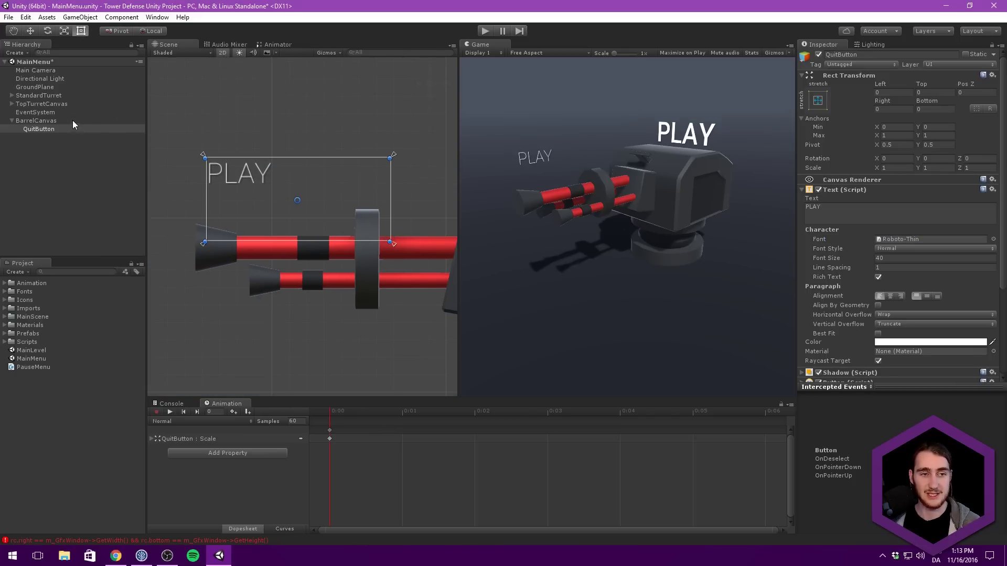
{"action": "left_click", "coordinate": [73, 121]}
{"action": "left_click_drag", "start_coordinate": [391, 243], "coordinate": [291, 215]}
Change QuitButton's text to QUIT and check it in the enlarged Game view.
{"action": "left_click", "coordinate": [25, 130]}
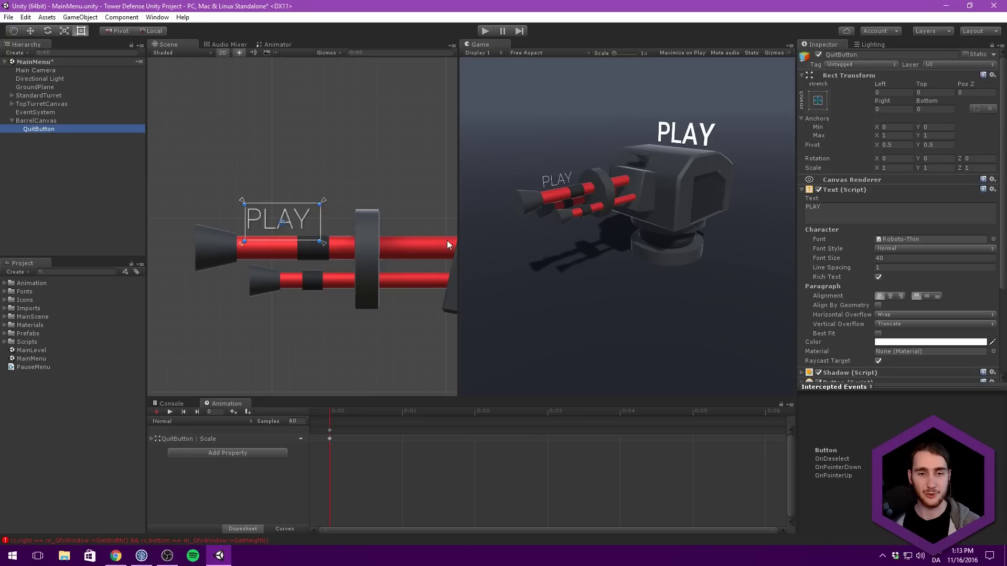
{"action": "left_click", "coordinate": [903, 214]}
{"action": "type", "text": "M"}
{"action": "key", "text": "BackSpace"}
{"action": "type", "text": "QUIT"}
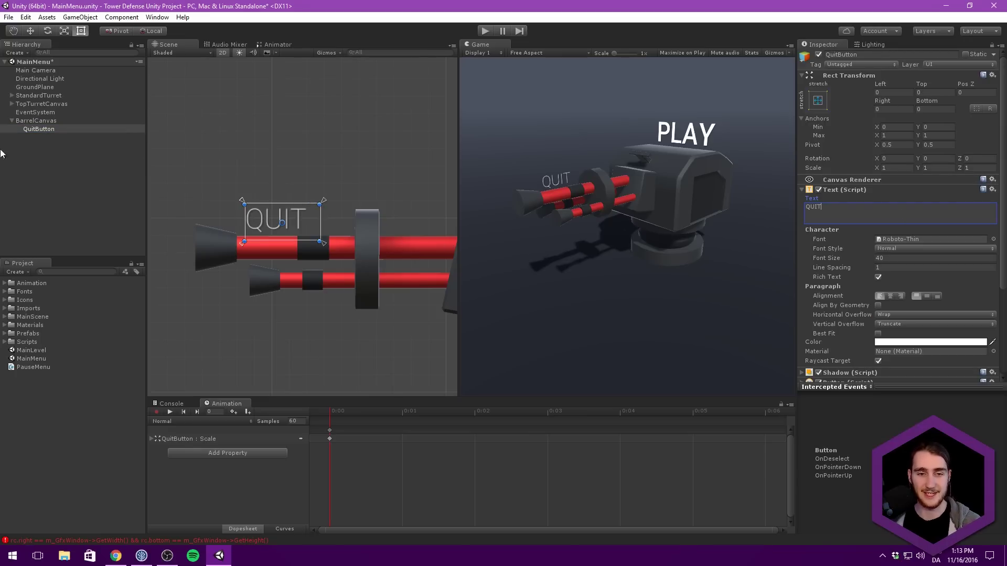
{"action": "left_click", "coordinate": [25, 190]}
{"action": "middle_click_drag", "start_coordinate": [336, 218], "coordinate": [302, 222]}
{"action": "scroll", "coordinate": [302, 221], "scroll_direction": "down", "scroll_amount": 6}
{"action": "key", "text": "shift+space"}
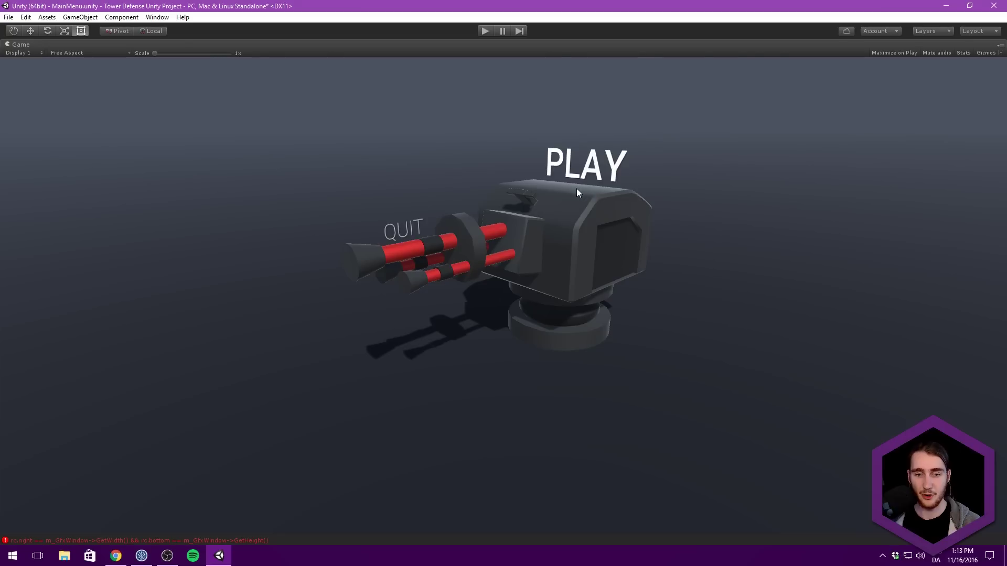
{"action": "key", "text": "shift+space"}
Nudge BarrelCanvas along the barrel to about X -1.921, Y 0.988, and check the placement in the Game view.
{"action": "left_click", "coordinate": [280, 226]}
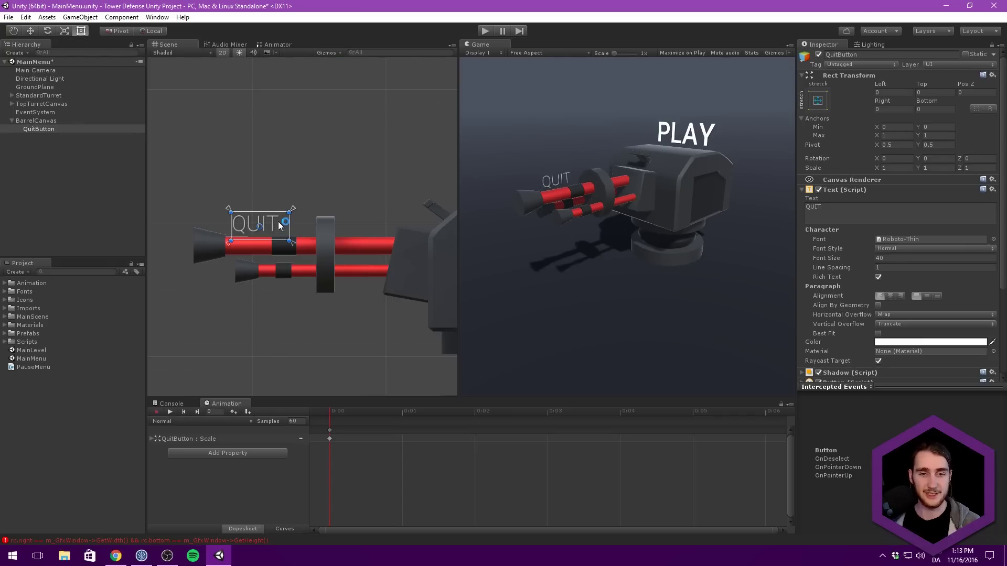
{"action": "left_click", "coordinate": [71, 121]}
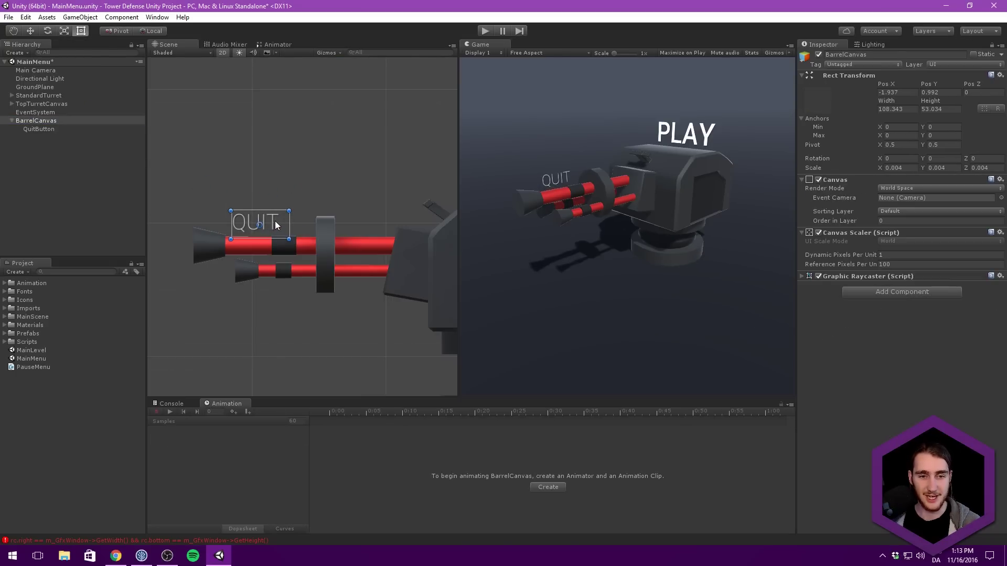
{"action": "left_click_drag", "start_coordinate": [275, 227], "coordinate": [277, 222]}
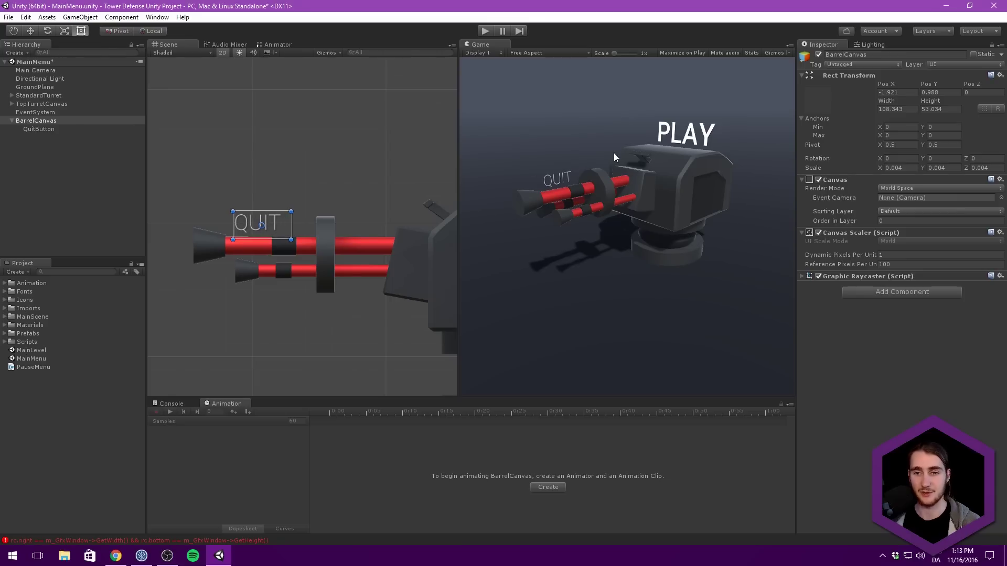
{"action": "key", "text": "shift+space"}
{"action": "key", "text": "shift+space"}
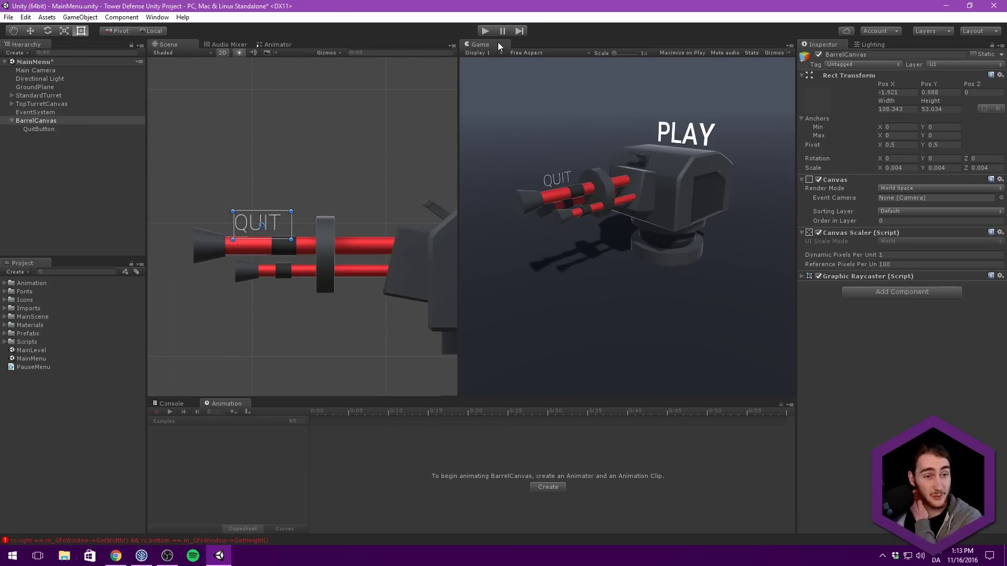
Run the scene to test the PLAY and QUIT buttons, and stop Play mode.
{"action": "left_click", "coordinate": [486, 30]}
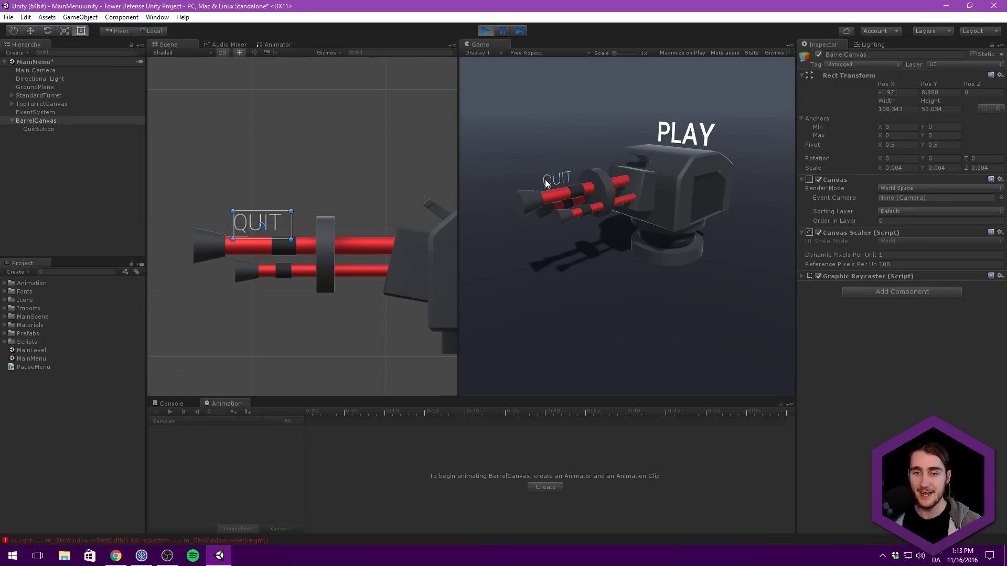
{"action": "left_click", "coordinate": [485, 31]}
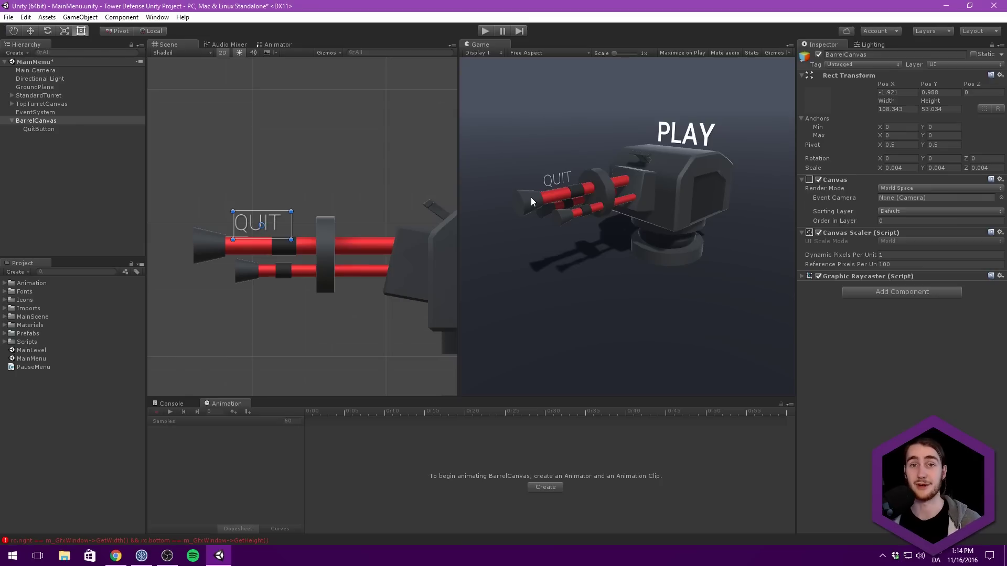
Save the MainMenu scene and collapse BarrelCanvas in the object hierarchy.
{"action": "key", "text": "ctrl+s"}
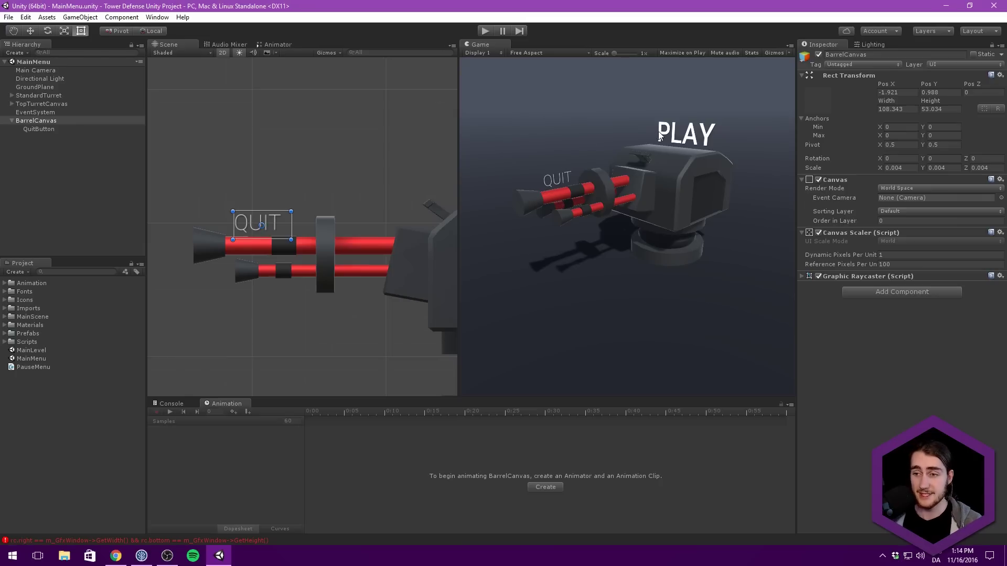
{"action": "middle_click_drag", "start_coordinate": [280, 95], "coordinate": [224, 88]}
{"action": "left_click", "coordinate": [18, 137]}
{"action": "left_click", "coordinate": [23, 121]}
{"action": "left_click", "coordinate": [11, 121]}
{"action": "left_click", "coordinate": [17, 129]}
{"action": "left_click", "coordinate": [33, 123]}
{"action": "middle_click_drag", "start_coordinate": [271, 142], "coordinate": [256, 158]}
{"action": "scroll", "coordinate": [244, 152], "scroll_direction": "down", "scroll_amount": 7}
Examine the placement of PLAY and QUIT on the turret in the enlarged Game view and the 2D Scene view.
{"action": "key", "text": "shift+space"}
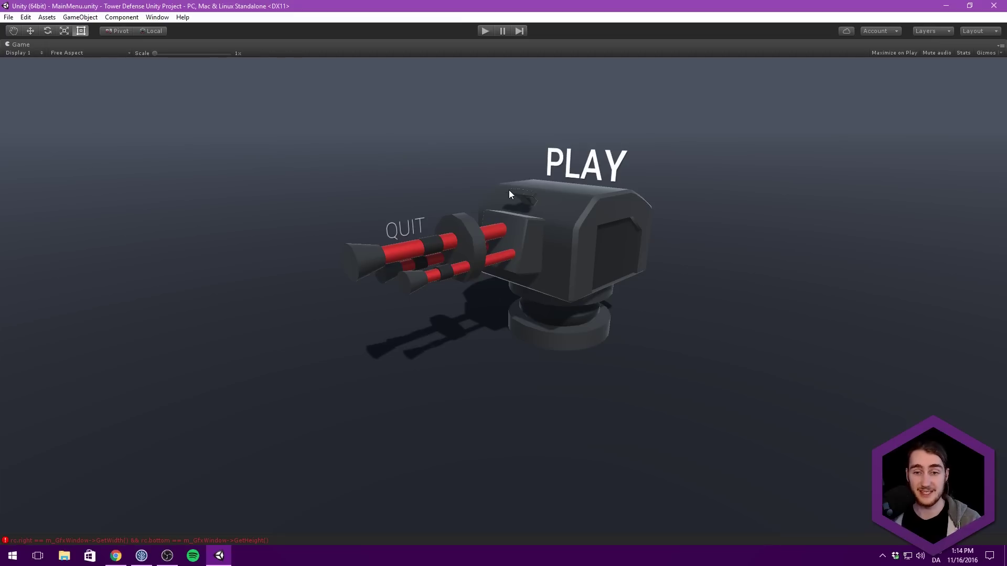
{"action": "key", "text": "shift+space"}
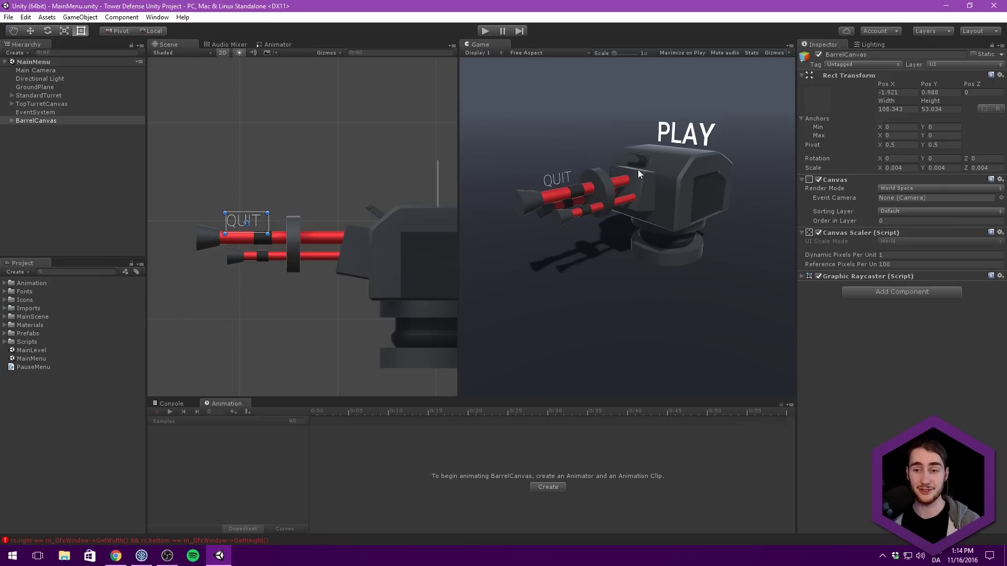
{"action": "middle_click_drag", "start_coordinate": [372, 131], "coordinate": [366, 119]}
{"action": "key", "text": "shift+space"}
{"action": "key", "text": "shift+space"}
{"action": "middle_click_drag", "start_coordinate": [293, 145], "coordinate": [265, 142]}
{"action": "key", "text": "shift+space"}
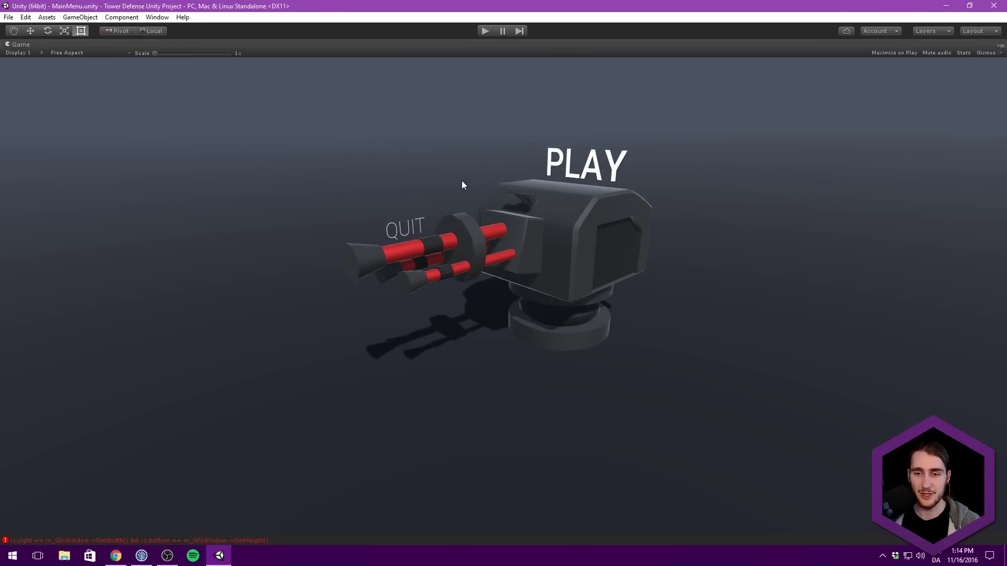
{"action": "key", "text": "shift+space"}
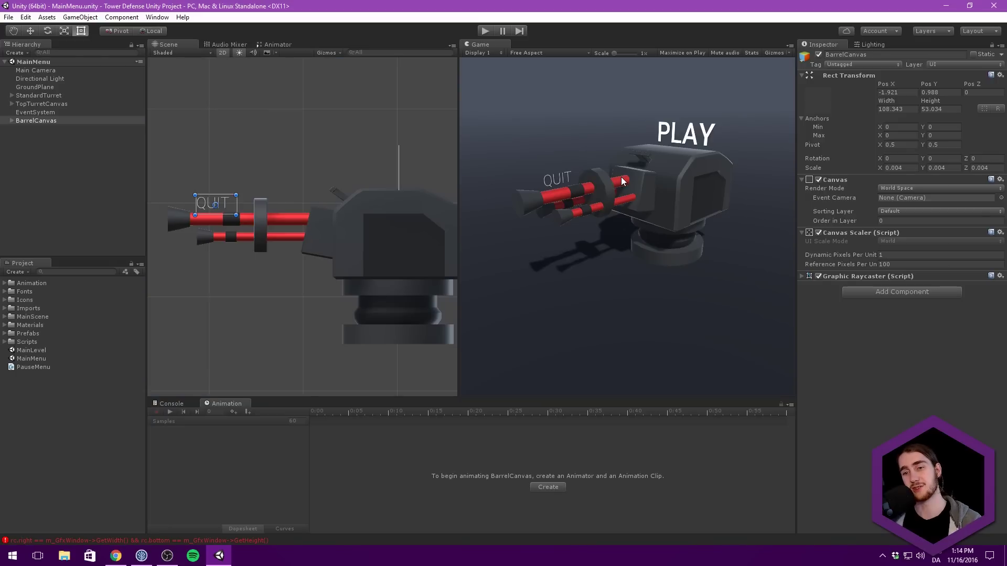
{"action": "middle_click_drag", "start_coordinate": [451, 167], "coordinate": [367, 165]}
{"action": "key", "text": "shift+space"}
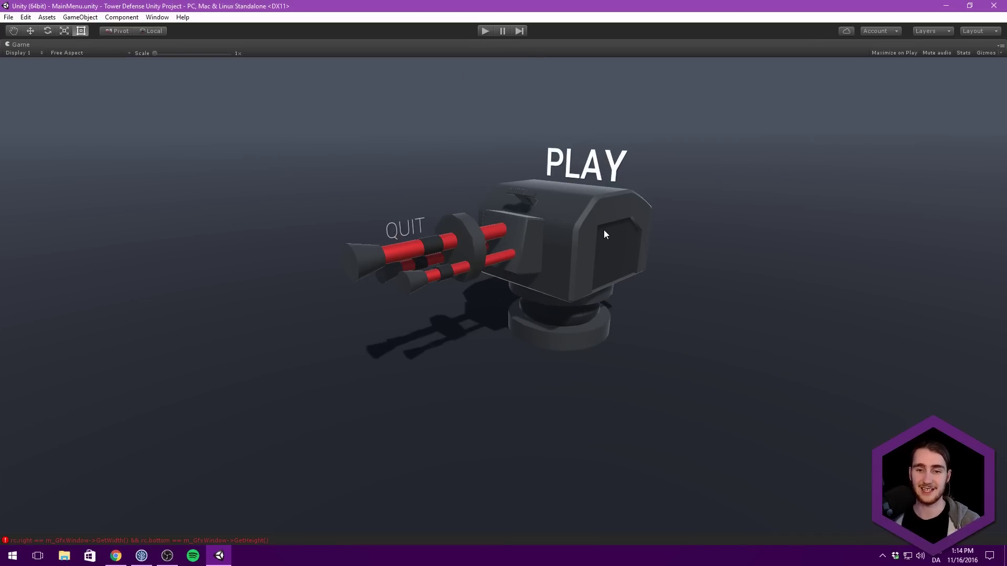
{"action": "key", "text": "shift+space"}
{"action": "scroll", "coordinate": [258, 144], "scroll_direction": "down", "scroll_amount": 5}
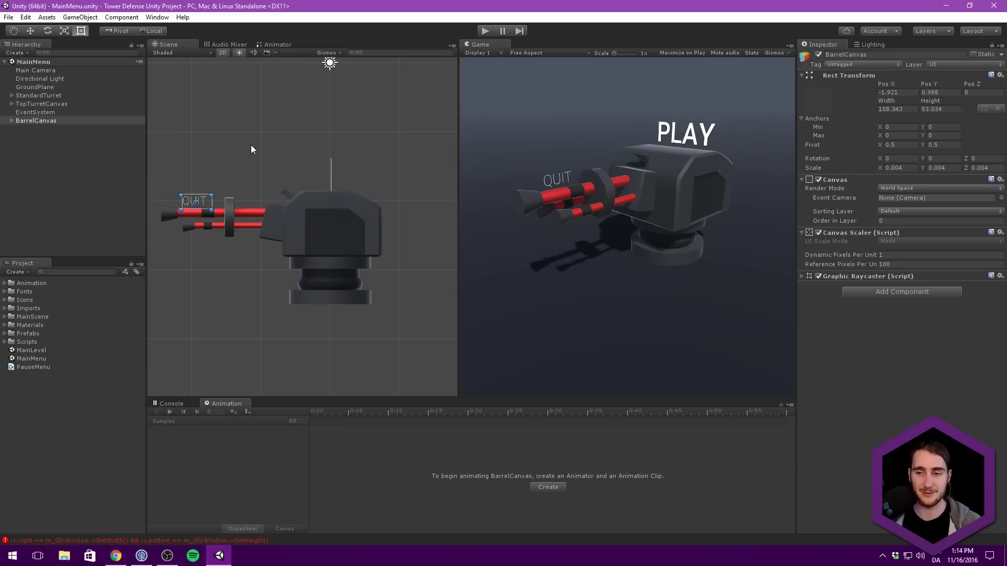
Switch the Scene view from 2D to 3D perspective, framing the whole turret with both buttons.
{"action": "middle_click_drag", "start_coordinate": [267, 142], "coordinate": [242, 166]}
{"action": "left_click", "coordinate": [225, 53]}
{"action": "left_click_drag", "start_coordinate": [230, 96], "coordinate": [325, 195], "text": "alt"}
{"action": "scroll", "coordinate": [323, 176], "scroll_direction": "down", "scroll_amount": 7, "text": "alt"}
{"action": "scroll", "coordinate": [332, 176], "scroll_direction": "up", "scroll_amount": 3}
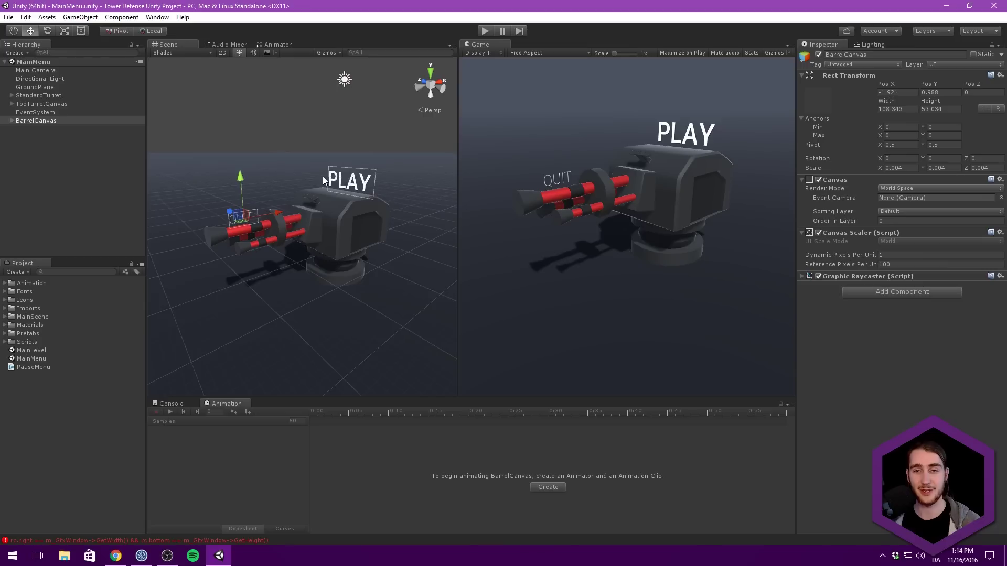
Create an empty game object in the scene and reset its transform to the origin.
{"action": "left_click", "coordinate": [25, 202]}
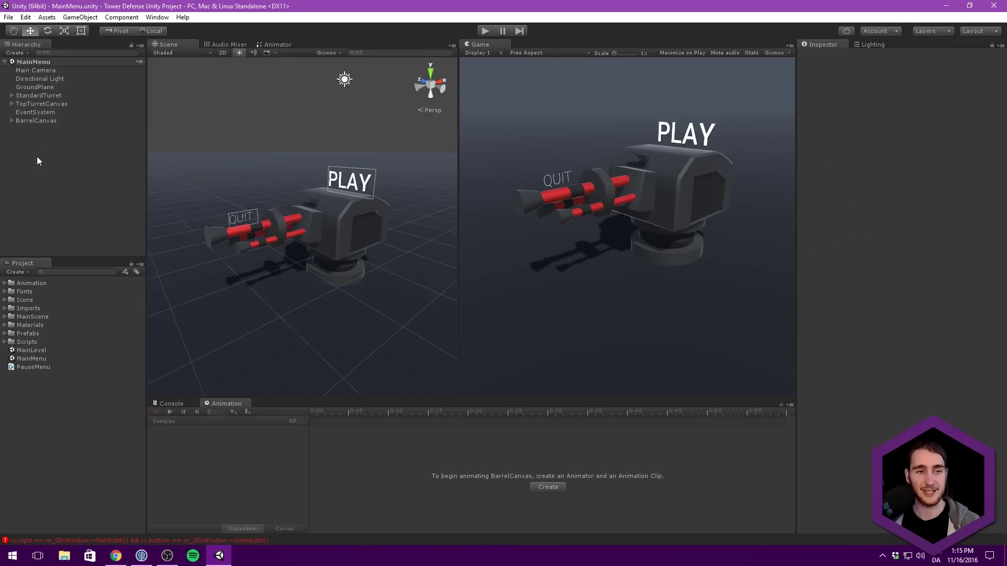
{"action": "right_click", "coordinate": [62, 163]}
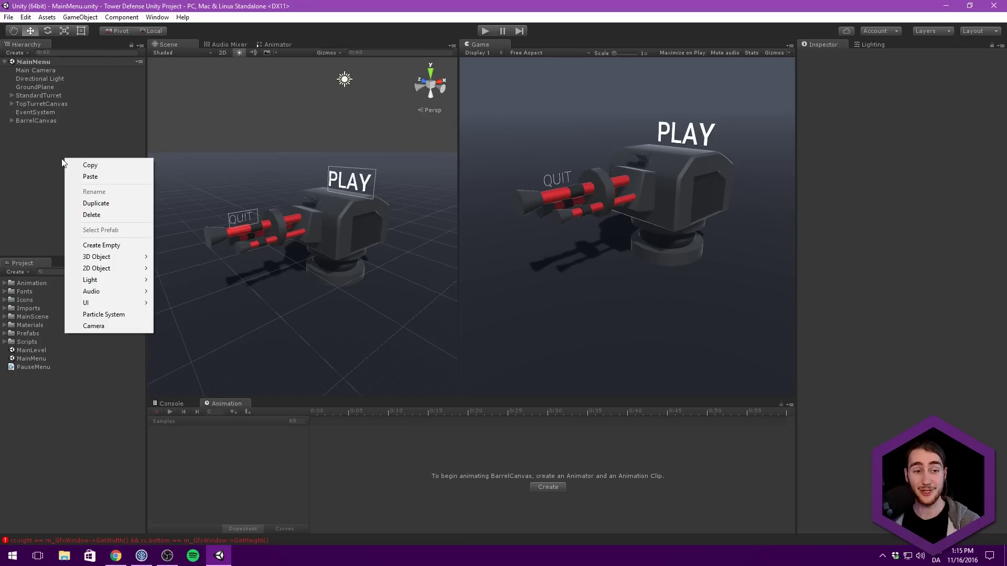
{"action": "left_click", "coordinate": [93, 245]}
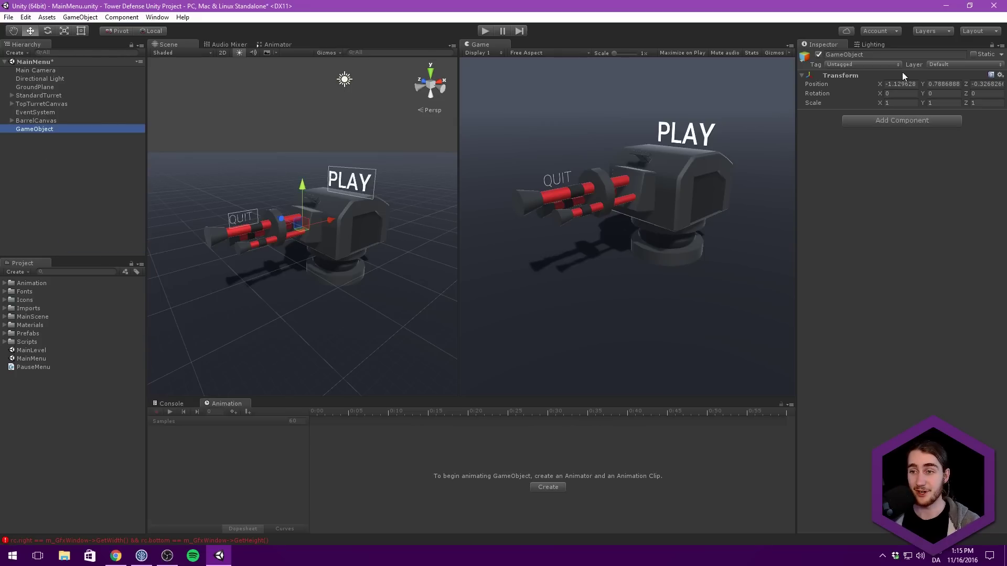
{"action": "right_click", "coordinate": [845, 74]}
{"action": "left_click", "coordinate": [860, 78]}
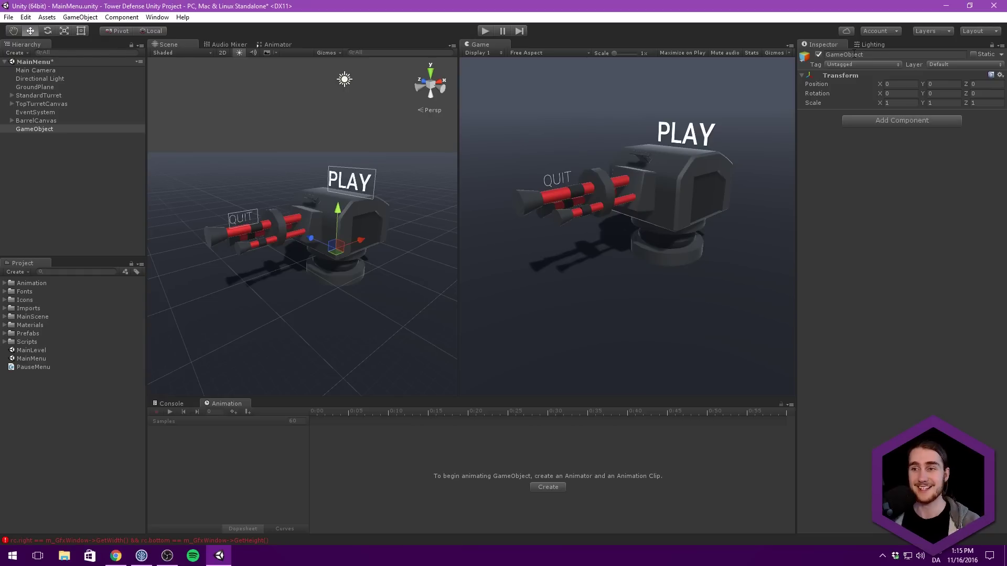
Rename the new empty object MainMenu and move it to the top of the scene's object list.
{"action": "left_click", "coordinate": [870, 55]}
{"action": "key", "text": "BackSpace"}
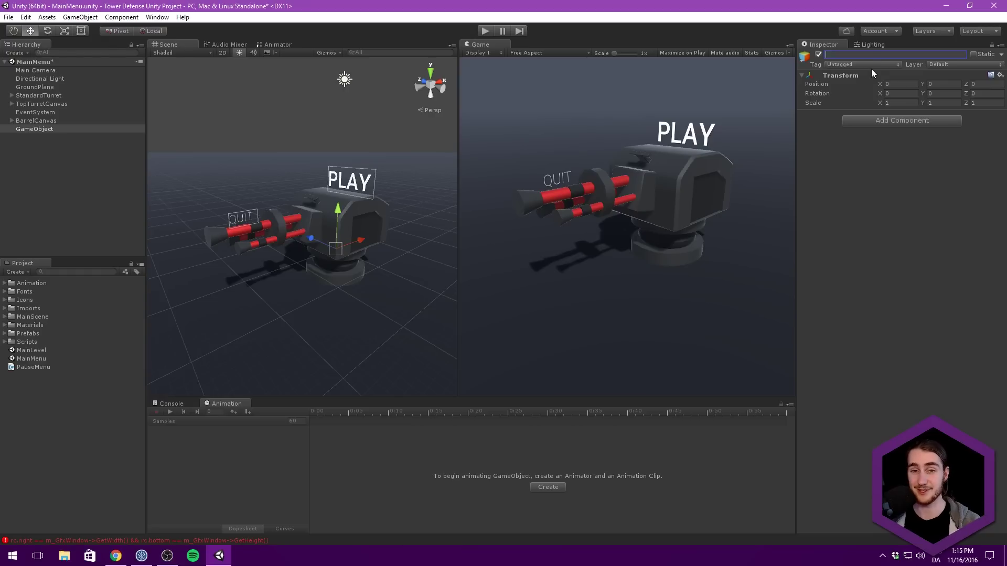
{"action": "type", "text": "MainM"}
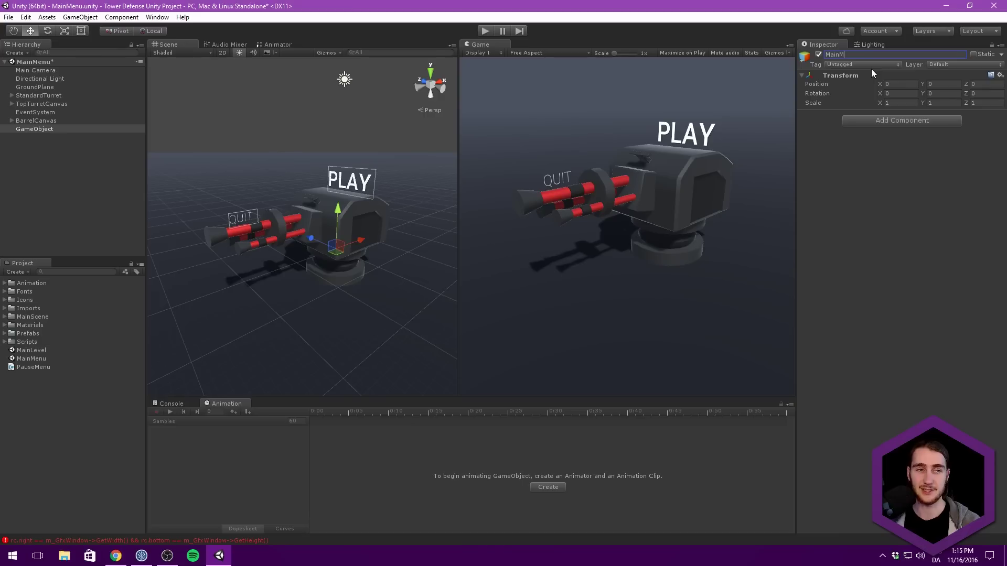
{"action": "type", "text": "enu"}
{"action": "key", "text": "Return"}
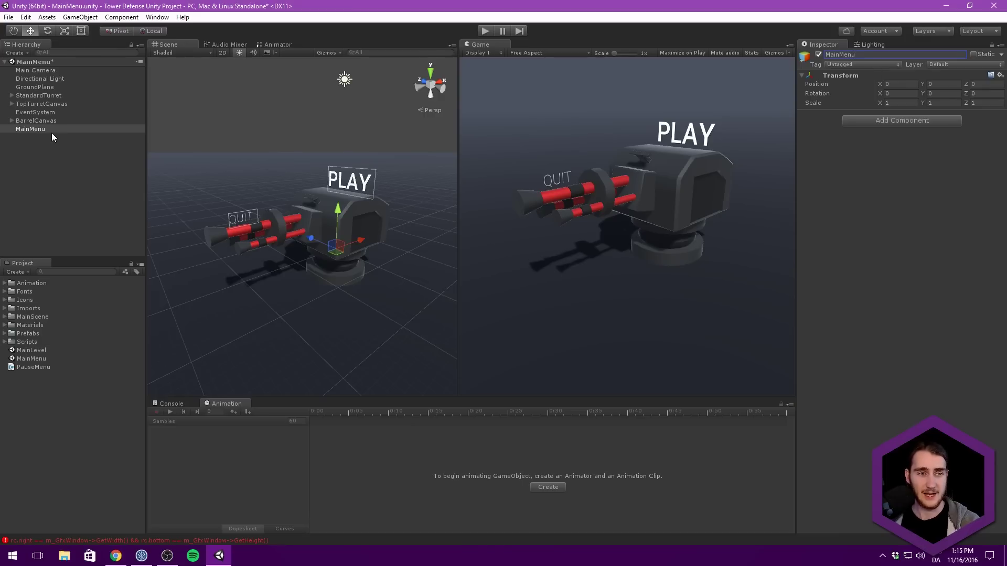
{"action": "left_click_drag", "start_coordinate": [51, 131], "coordinate": [52, 67]}
Add a new script named MainMenu to the MainMenu object and open it in a maximized Visual Studio window.
{"action": "left_click", "coordinate": [907, 121]}
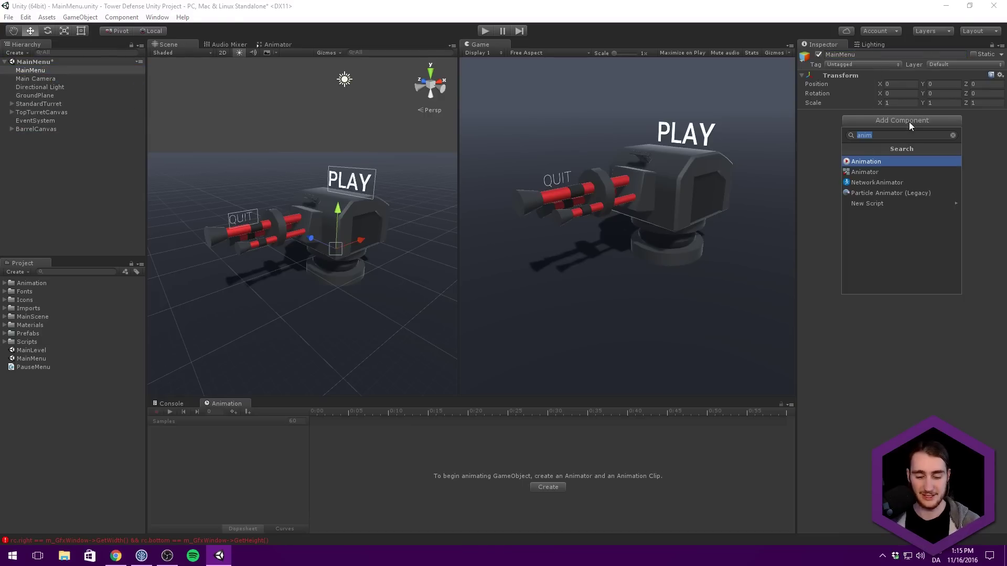
{"action": "type", "text": "MainMenu"}
{"action": "key", "text": "Return"}
{"action": "key", "text": "Return"}
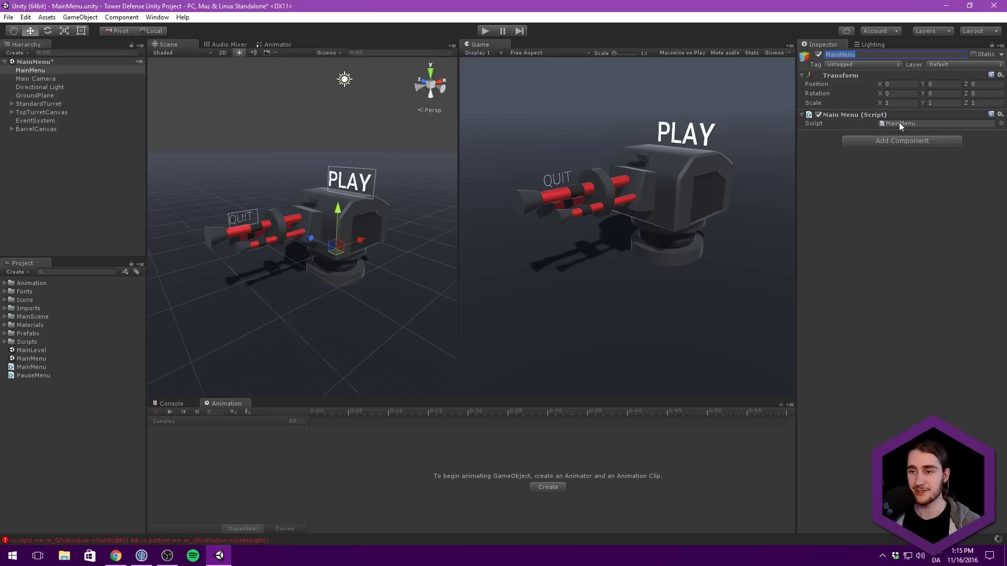
{"action": "double_click", "coordinate": [899, 123]}
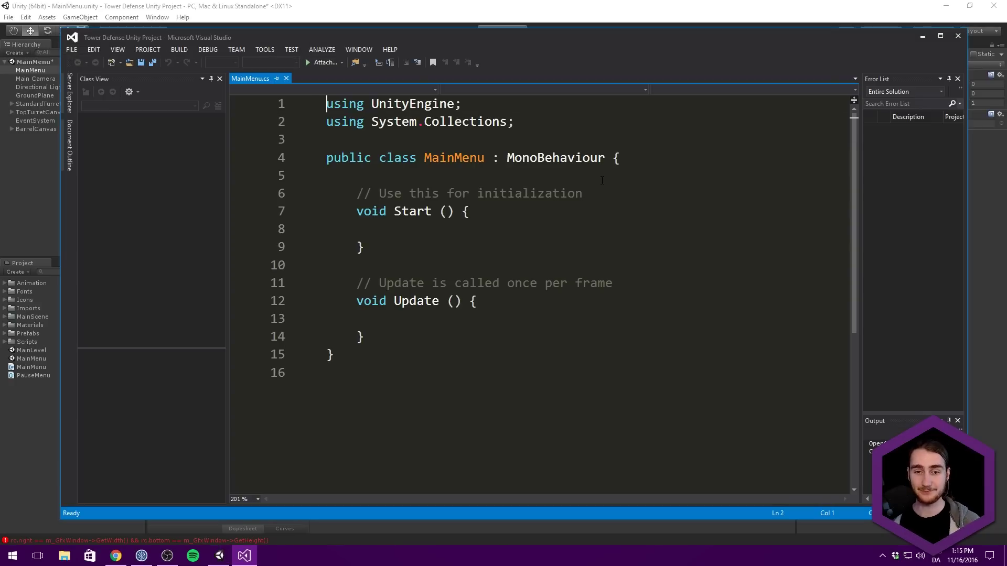
{"action": "double_click", "coordinate": [500, 38]}
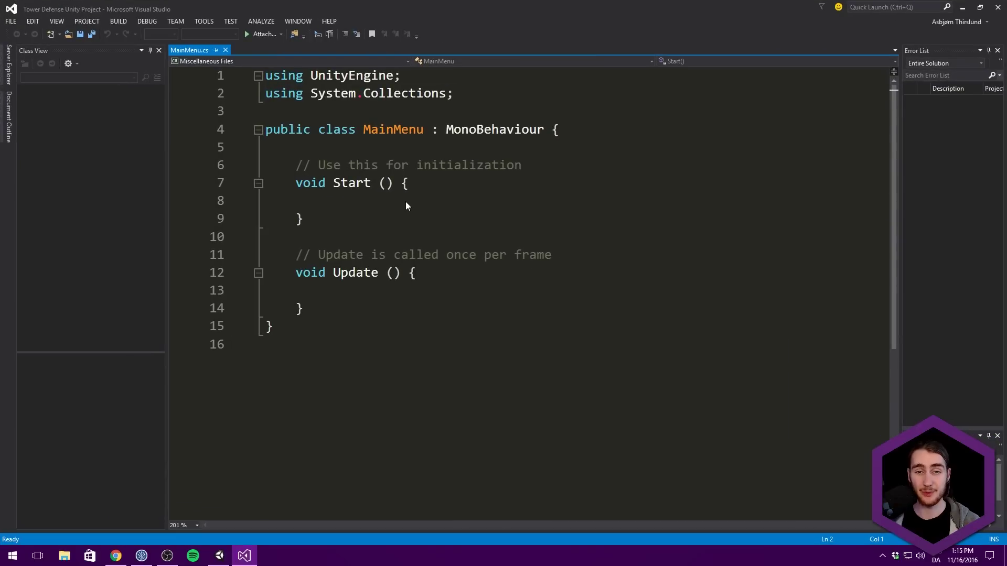
Replace the Start and Update methods in the MainMenu class with an empty method declared as public void Play ().
{"action": "left_click_drag", "start_coordinate": [319, 303], "coordinate": [295, 167]}
{"action": "key", "text": "BackSpace"}
{"action": "type", "text": "public void "}
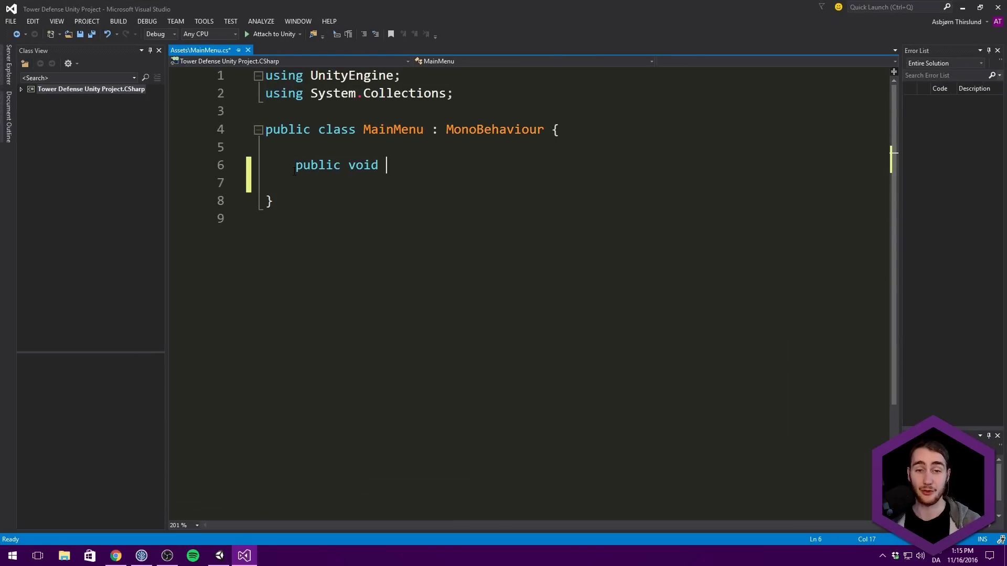
{"action": "type", "text": "Play () "}
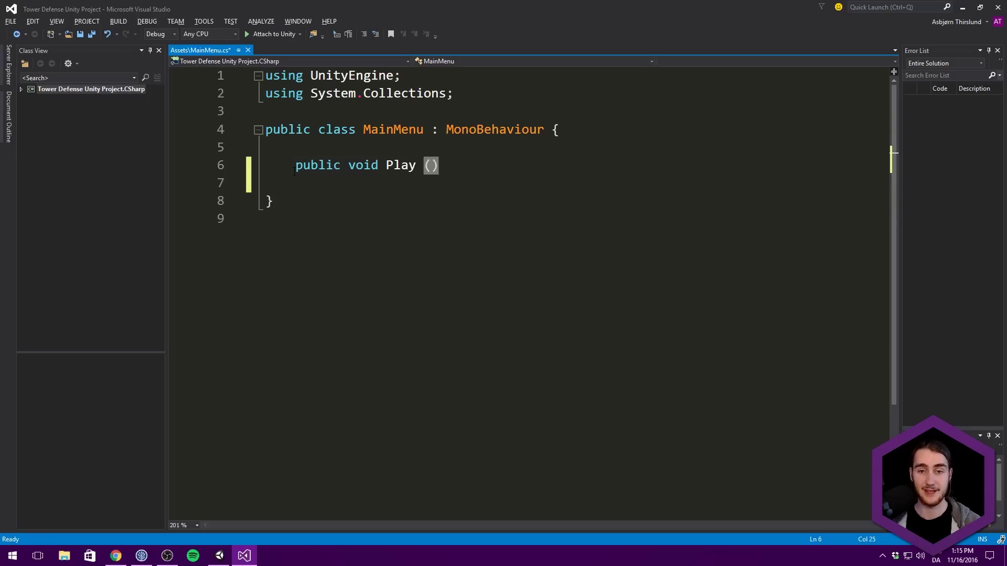
{"action": "type", "text": "{"}
{"action": "key", "text": "Return"}
{"action": "key", "text": "Down"}
{"action": "key", "text": "Return"}
{"action": "key", "text": "Return"}
Begin a second public void method declaration below Play.
{"action": "type", "text": "pu"}
{"action": "key", "text": "BackSpace"}
{"action": "key", "text": "BackSpace"}
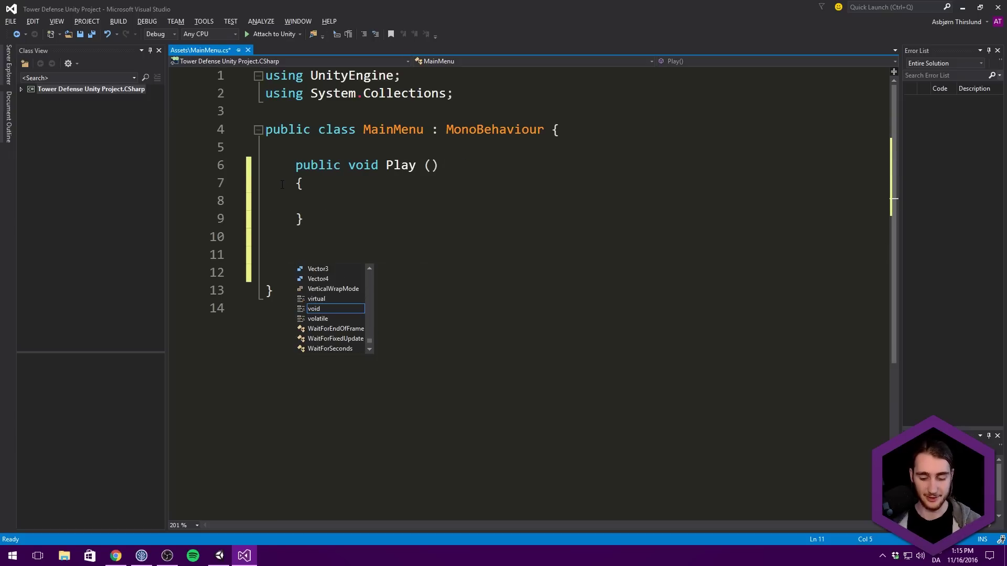
{"action": "type", "text": "public void "}
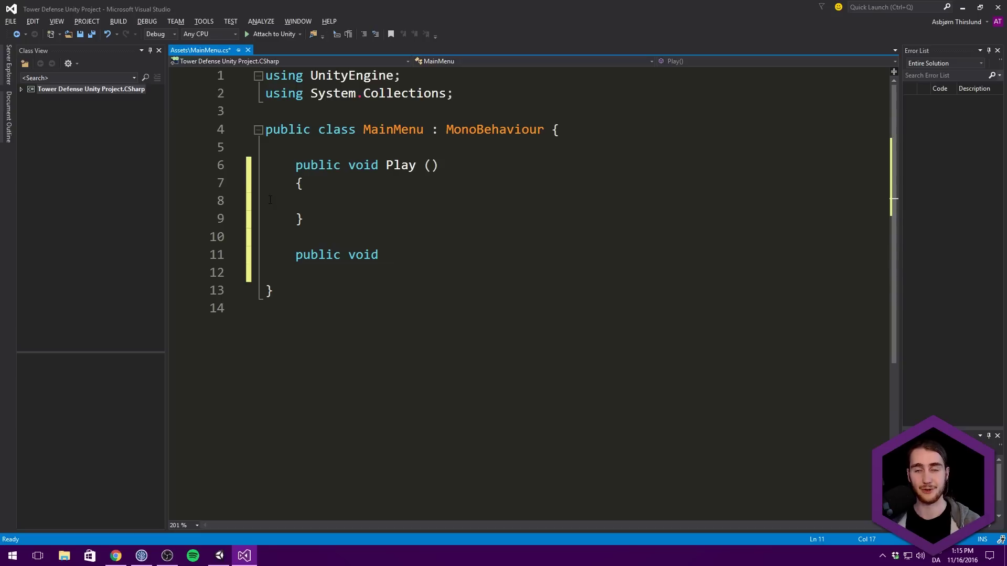
{"action": "type", "text": "-----------------------------"}
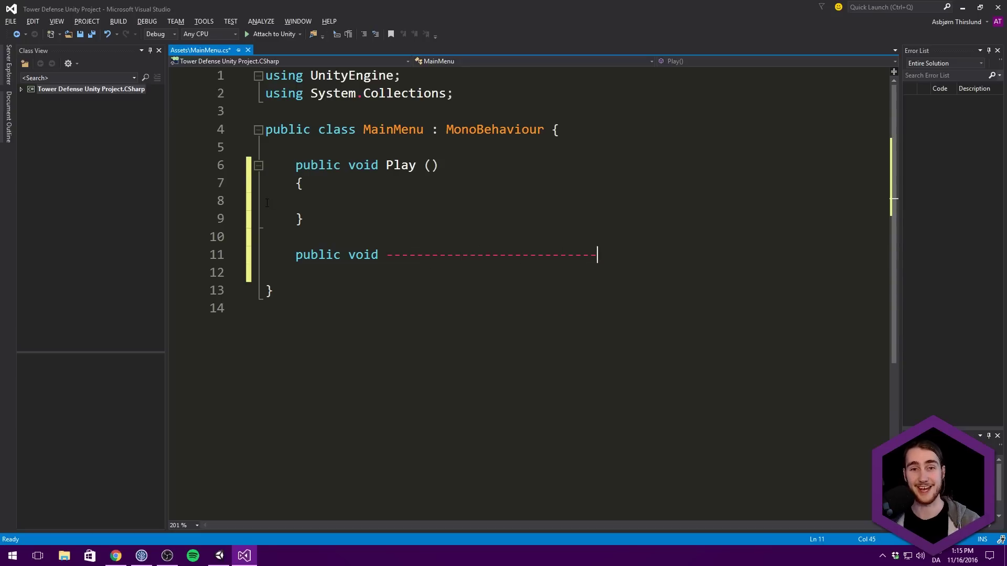
{"action": "key", "text": "BackSpace"}
{"action": "key", "text": "BackSpace"}
{"action": "key", "text": "BackSpace"}
{"action": "key", "text": "BackSpace"}
{"action": "key", "text": "BackSpace"}
{"action": "key", "text": "BackSpace"}
{"action": "key", "text": "BackSpace"}
{"action": "key", "text": "BackSpace"}
{"action": "key", "text": "BackSpace"}
{"action": "key", "text": "BackSpace"}
{"action": "key", "text": "BackSpace"}
{"action": "key", "text": "BackSpace"}
{"action": "key", "text": "BackSpace"}
{"action": "key", "text": "BackSpace"}
{"action": "key", "text": "BackSpace"}
{"action": "key", "text": "BackSpace"}
{"action": "key", "text": "BackSpace"}
{"action": "key", "text": "BackSpace"}
{"action": "key", "text": "BackSpace"}
{"action": "key", "text": "BackSpace"}
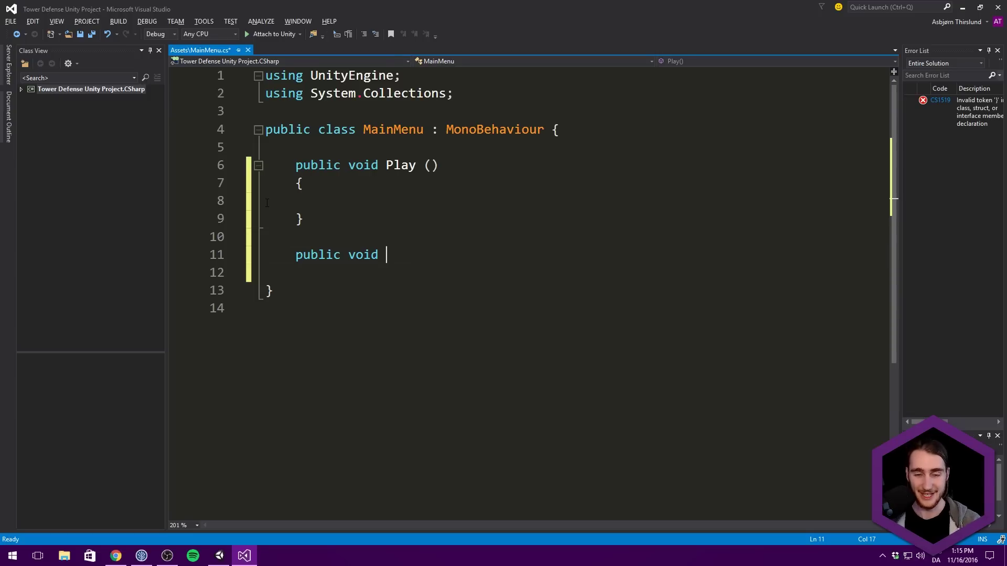
{"action": "type", "text": "d"}
{"action": "key", "text": "BackSpace"}
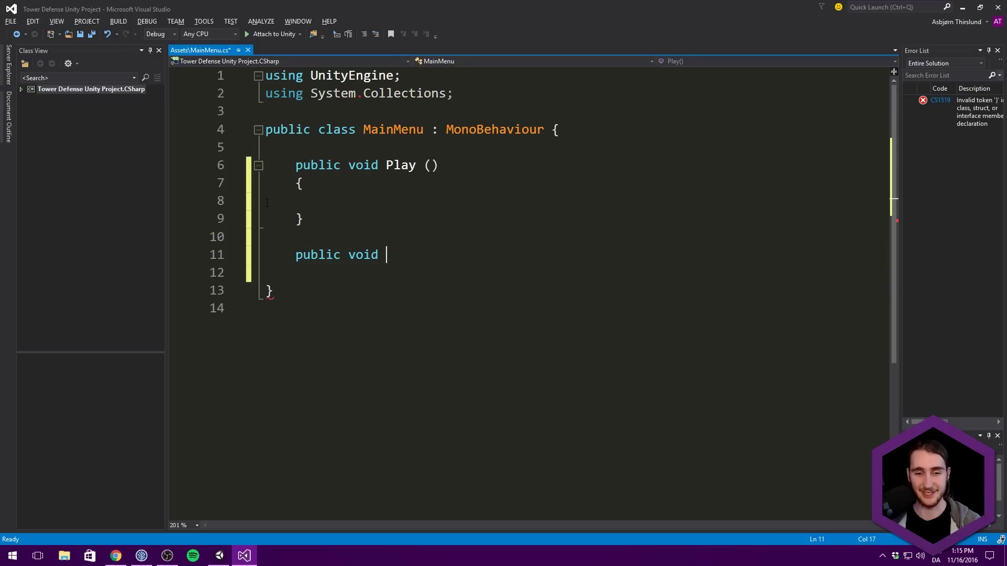
{"action": "type", "text": "S"}
{"action": "key", "text": "BackSpace"}
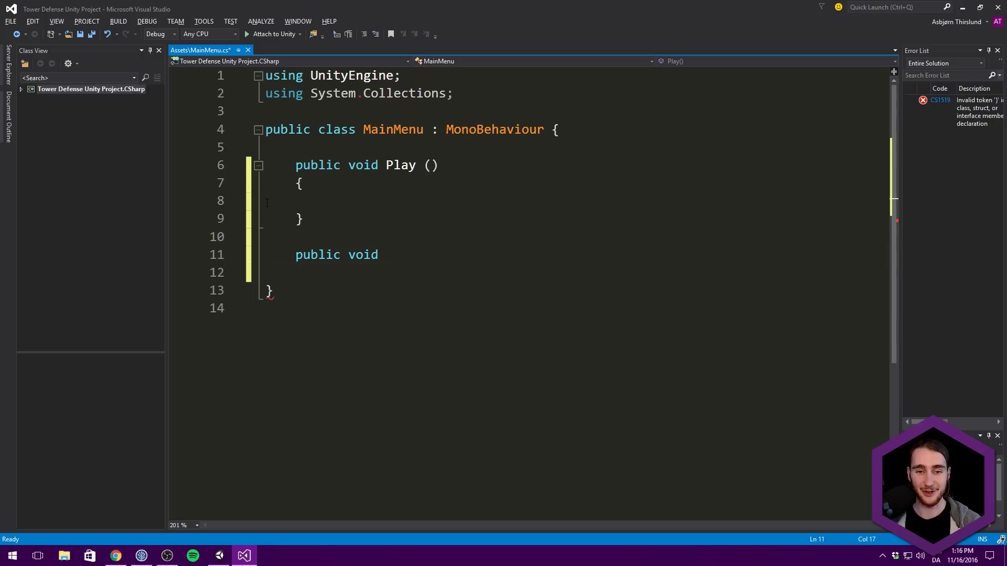
Complete the second method declaration as Quit () with an empty body.
{"action": "type", "text": "Quit () {"}
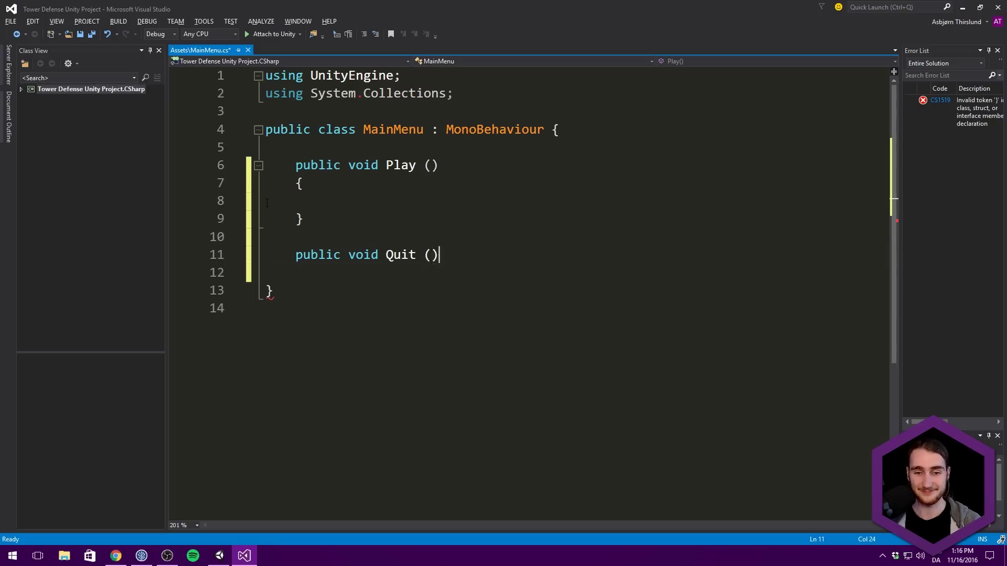
{"action": "key", "text": "Return"}
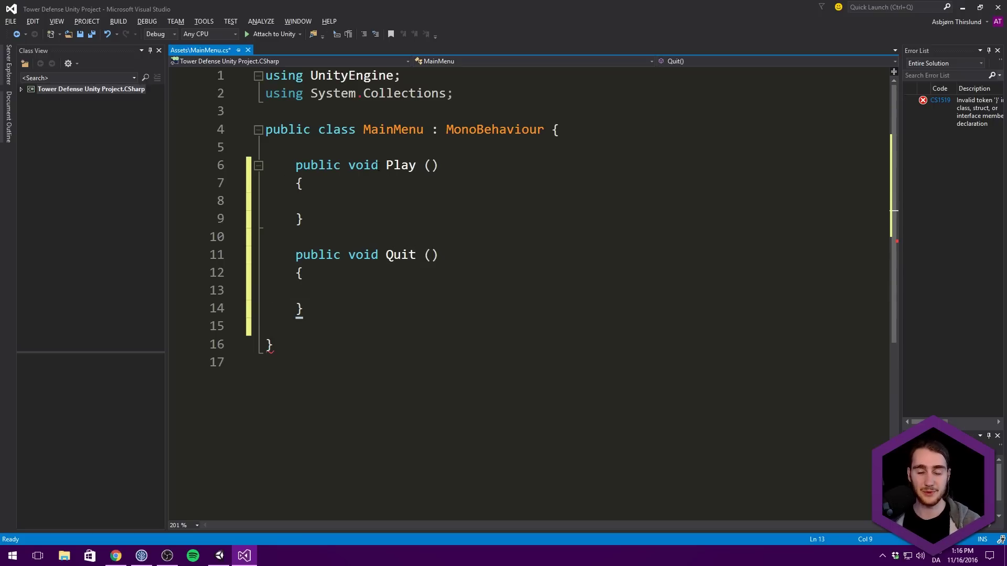
Add the statement Debug.Log("Play"); to the body of the Play method.
{"action": "scroll", "coordinate": [375, 160], "scroll_direction": "down", "scroll_amount": 1}
{"action": "left_click", "coordinate": [344, 148]}
{"action": "type", "text": "Debug.Log (\""}
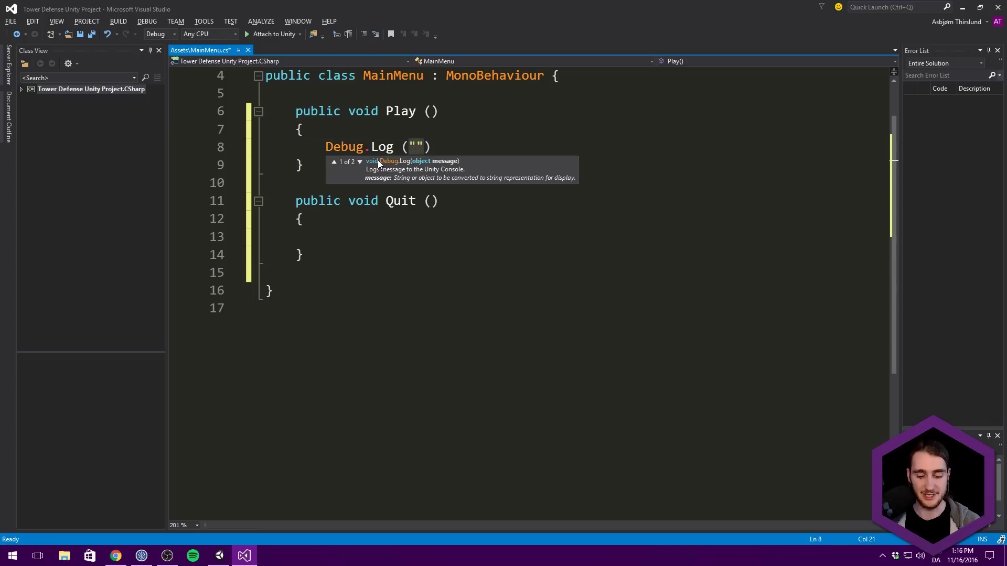
{"action": "type", "text": "Play\")"}
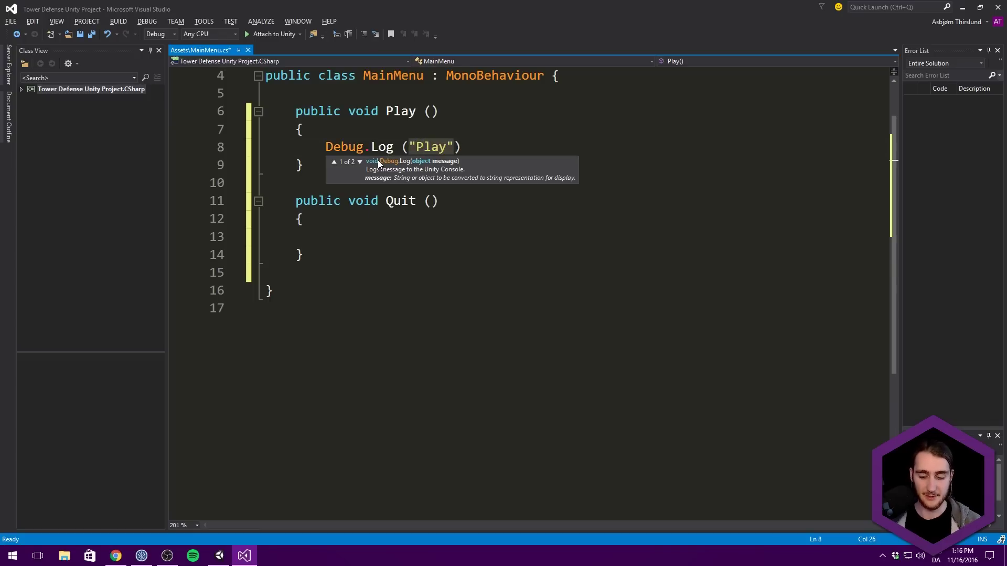
{"action": "type", "text": ";"}
Copy the log statement into the Quit method, change its message to "Quit", and save the script.
{"action": "left_click_drag", "start_coordinate": [484, 146], "coordinate": [325, 147]}
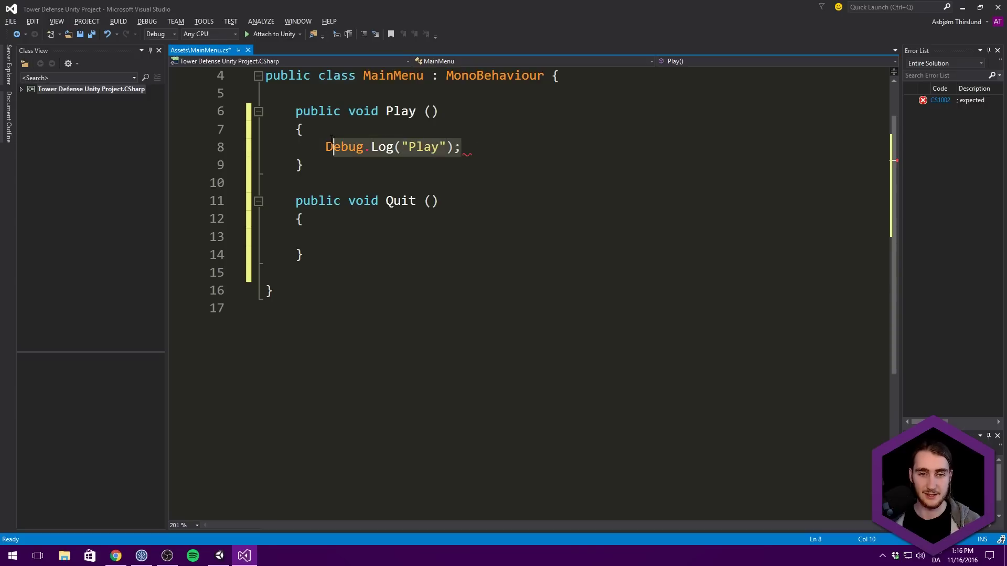
{"action": "key", "text": "ctrl+c"}
{"action": "left_click", "coordinate": [326, 236]}
{"action": "key", "text": "ctrl+v"}
{"action": "double_click", "coordinate": [422, 236]}
{"action": "type", "text": "Quit"}
{"action": "key", "text": "ctrl+s"}
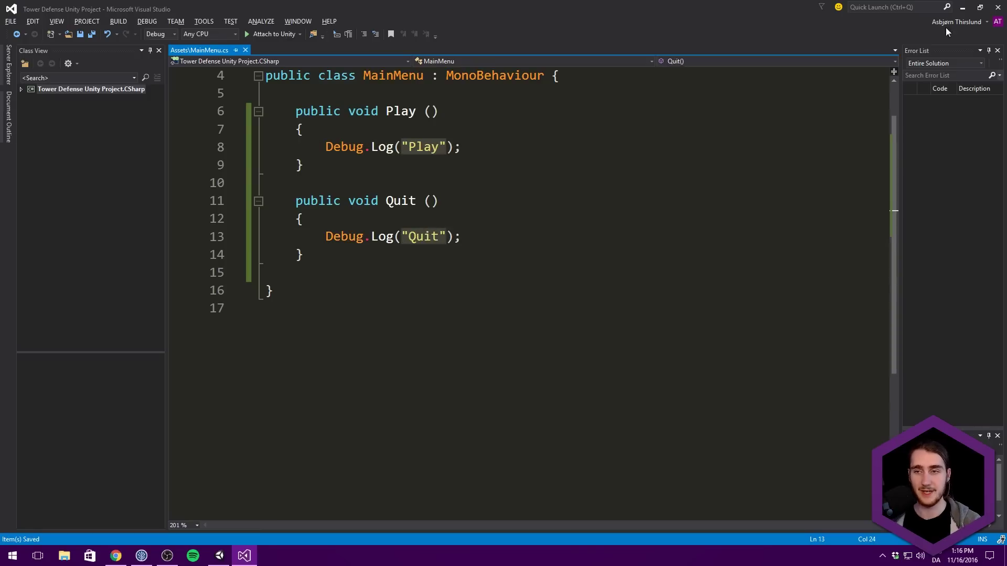
Switch to Unity, select PlayButton under TopTurretCanvas, and show its Button component's settings.
{"action": "key", "text": "alt+Tab"}
{"action": "left_click", "coordinate": [33, 184]}
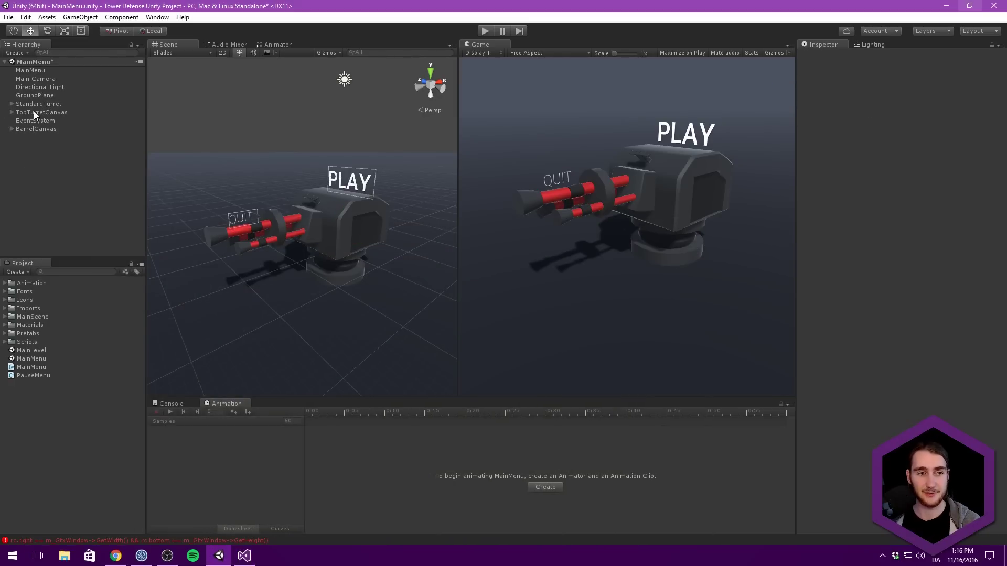
{"action": "left_click", "coordinate": [34, 112]}
{"action": "left_click", "coordinate": [12, 112]}
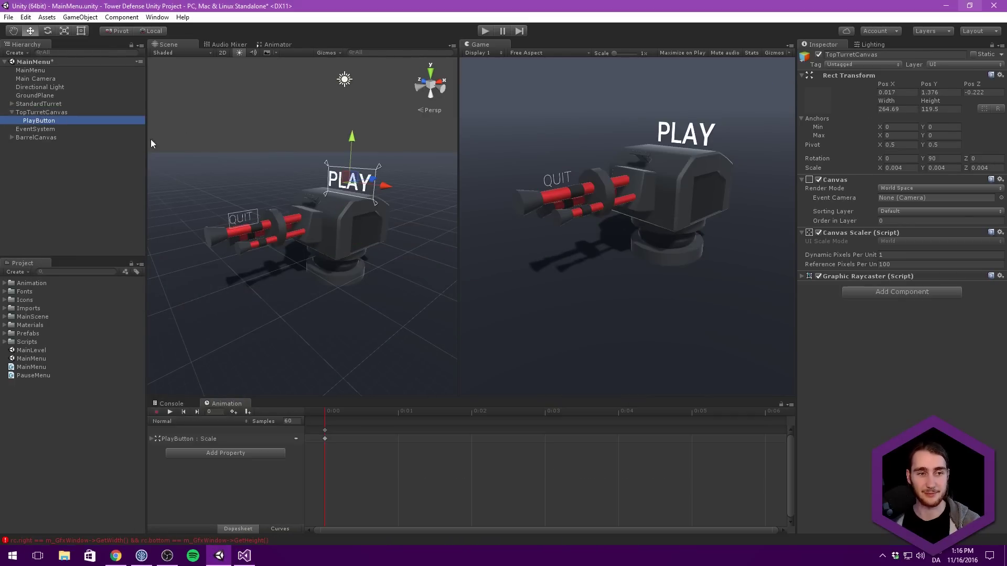
{"action": "left_click", "coordinate": [39, 121]}
{"action": "scroll", "coordinate": [892, 257], "scroll_direction": "down", "scroll_amount": 3}
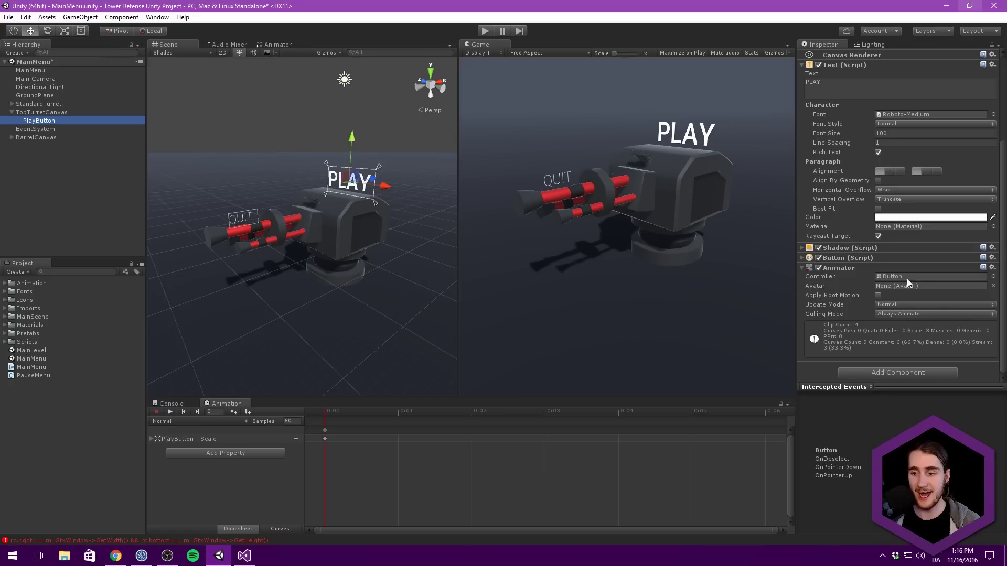
{"action": "left_click", "coordinate": [842, 268]}
{"action": "left_click", "coordinate": [838, 154]}
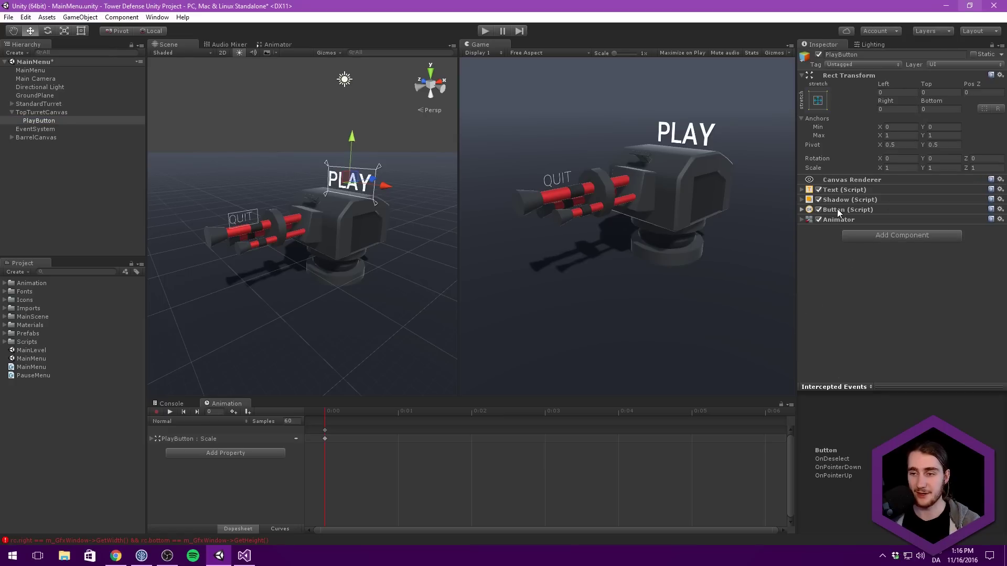
{"action": "left_click", "coordinate": [834, 209]}
Add an On Click event to PlayButton that calls MainMenu.Play on the MainMenu scene object.
{"action": "left_click", "coordinate": [983, 336]}
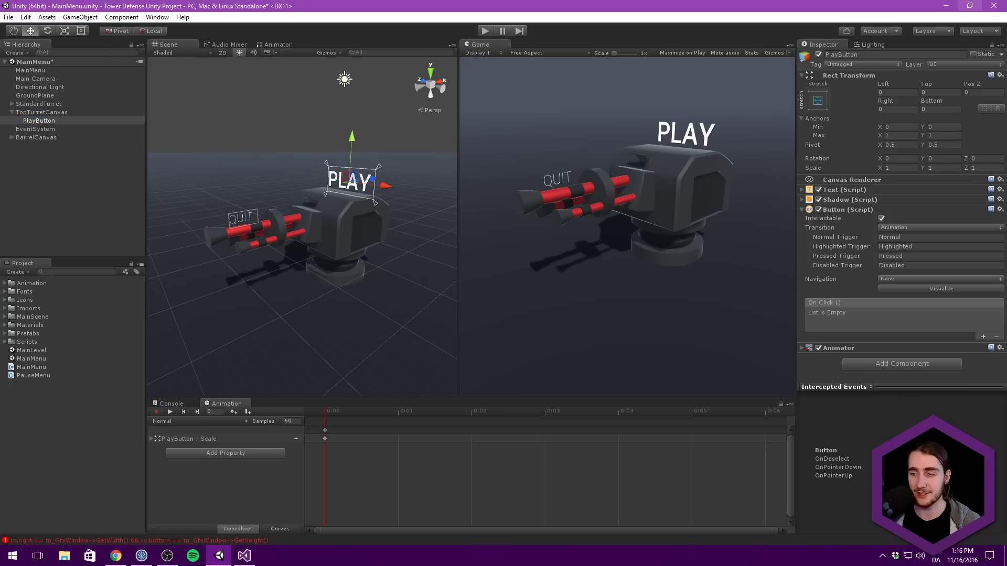
{"action": "left_click_drag", "start_coordinate": [32, 70], "coordinate": [838, 325]}
{"action": "left_click", "coordinate": [883, 313]}
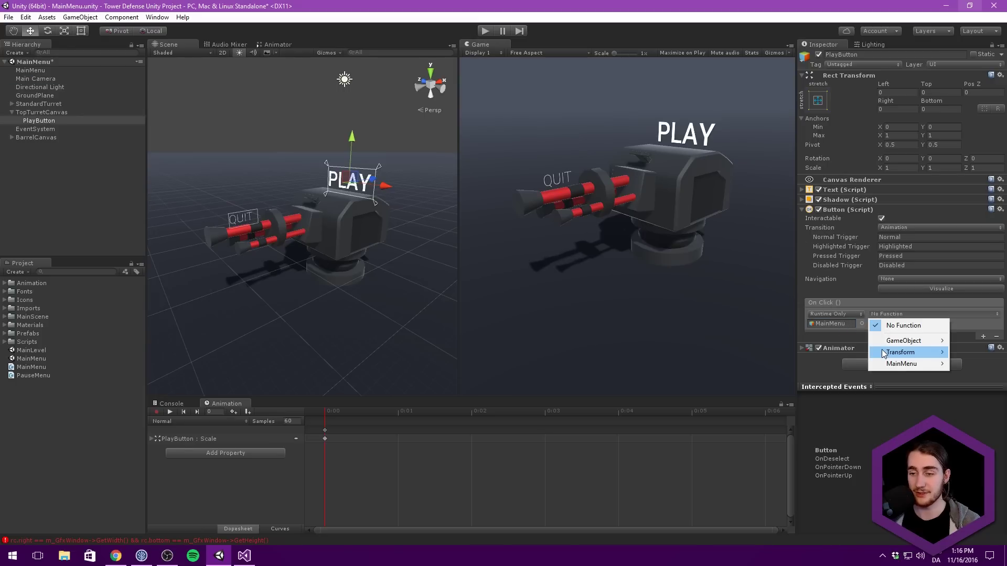
{"action": "mouse_move", "coordinate": [905, 364]}
{"action": "left_click", "coordinate": [765, 444]}
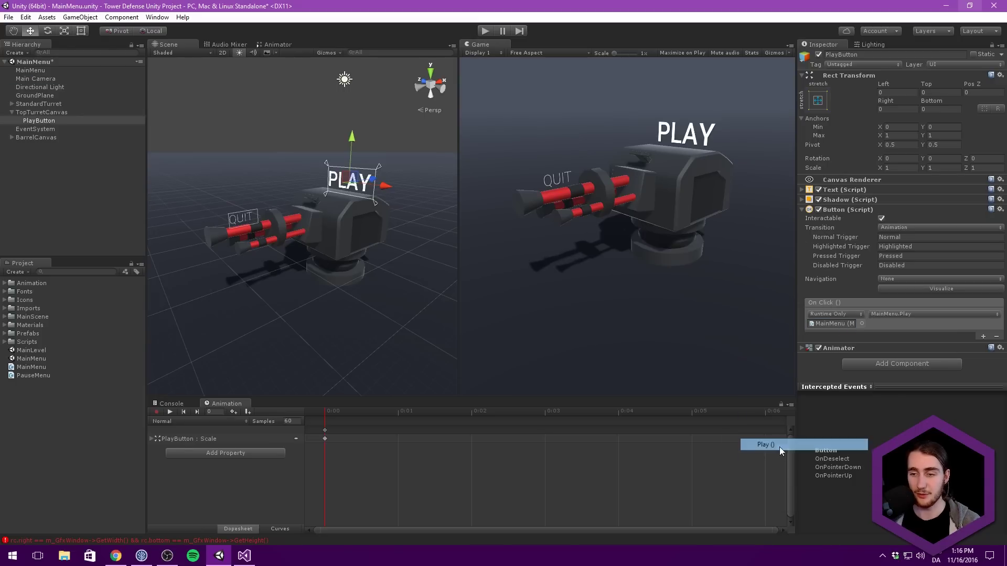
Add an On Click event to QuitButton under BarrelCanvas that calls MainMenu.Quit on the MainMenu scene object.
{"action": "left_click", "coordinate": [17, 137]}
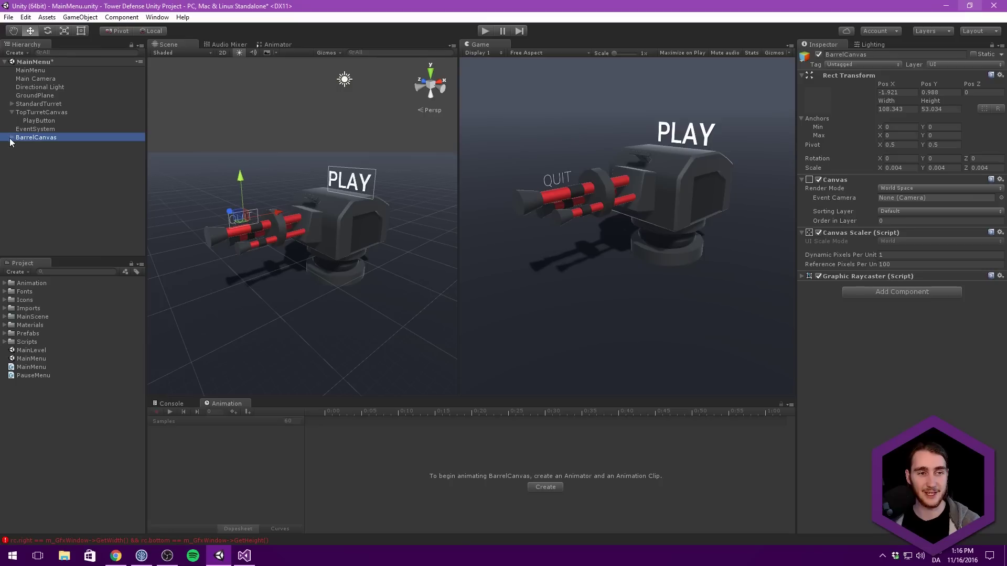
{"action": "left_click", "coordinate": [12, 138]}
{"action": "left_click", "coordinate": [28, 145]}
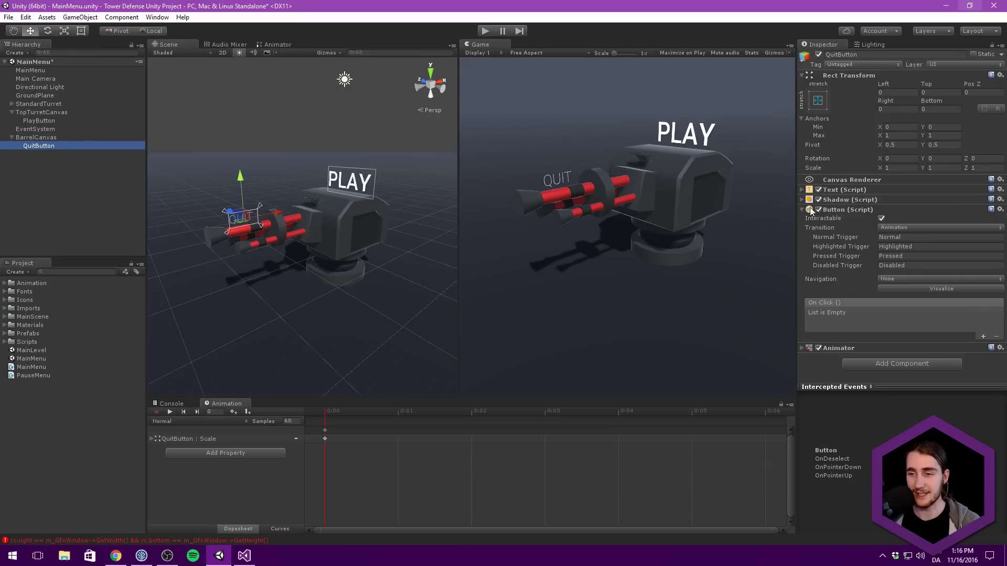
{"action": "left_click", "coordinate": [983, 337]}
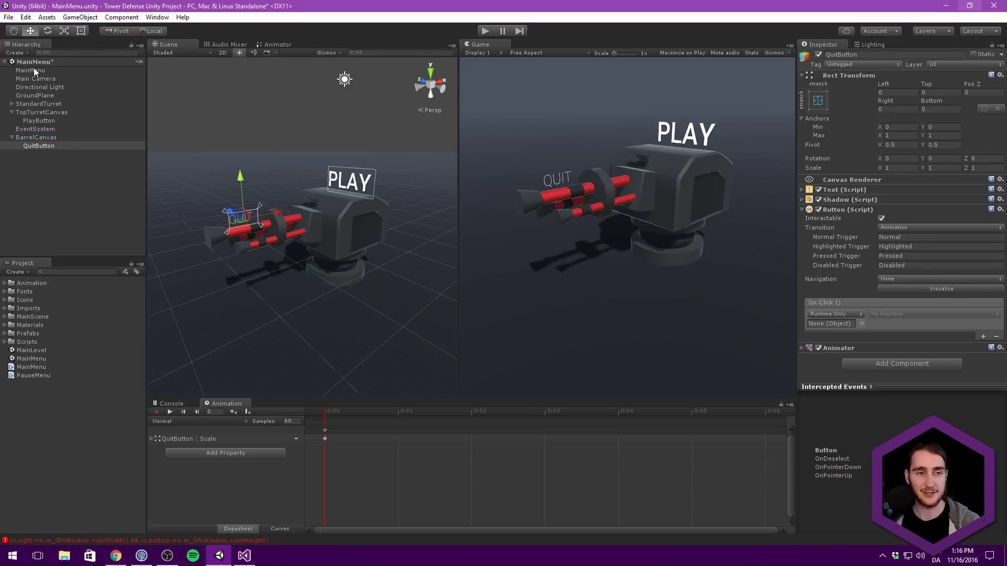
{"action": "left_click_drag", "start_coordinate": [31, 70], "coordinate": [831, 323]}
{"action": "left_click", "coordinate": [898, 314]}
{"action": "mouse_move", "coordinate": [898, 365]}
{"action": "left_click", "coordinate": [766, 457]}
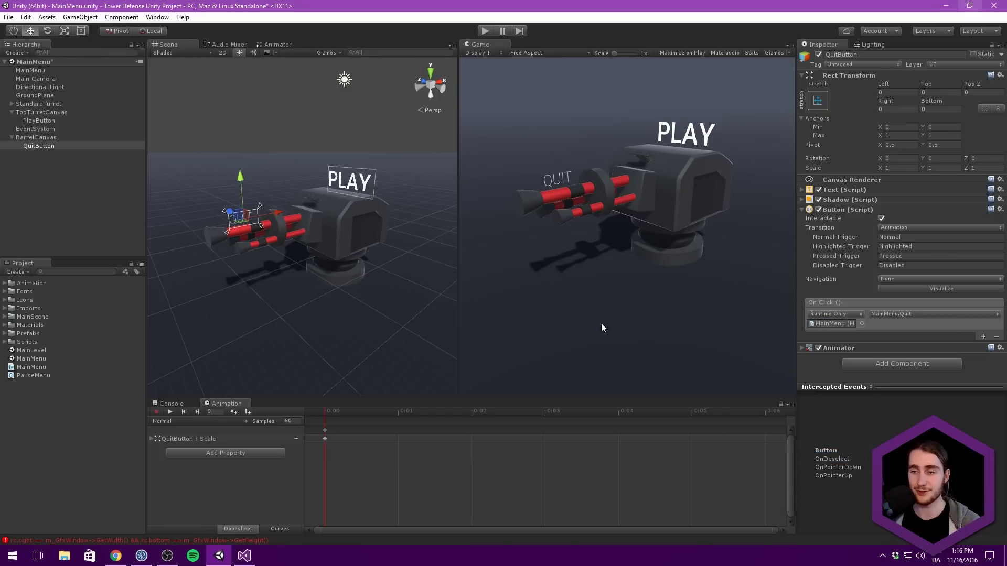
Run the scene with a cleared console, test the PLAY and QUIT buttons in the game, and stop play mode.
{"action": "key", "text": "ctrl+p"}
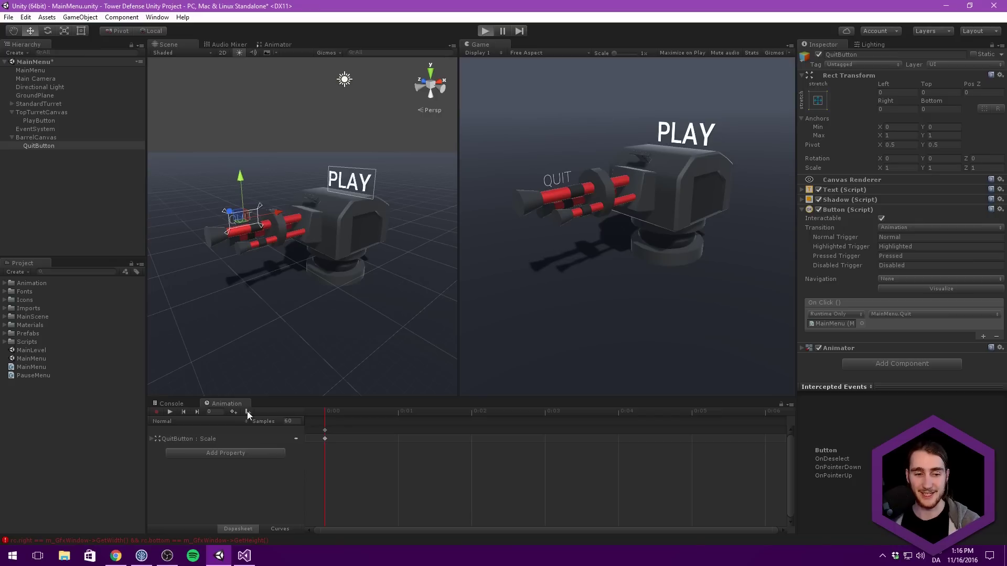
{"action": "left_click", "coordinate": [171, 404]}
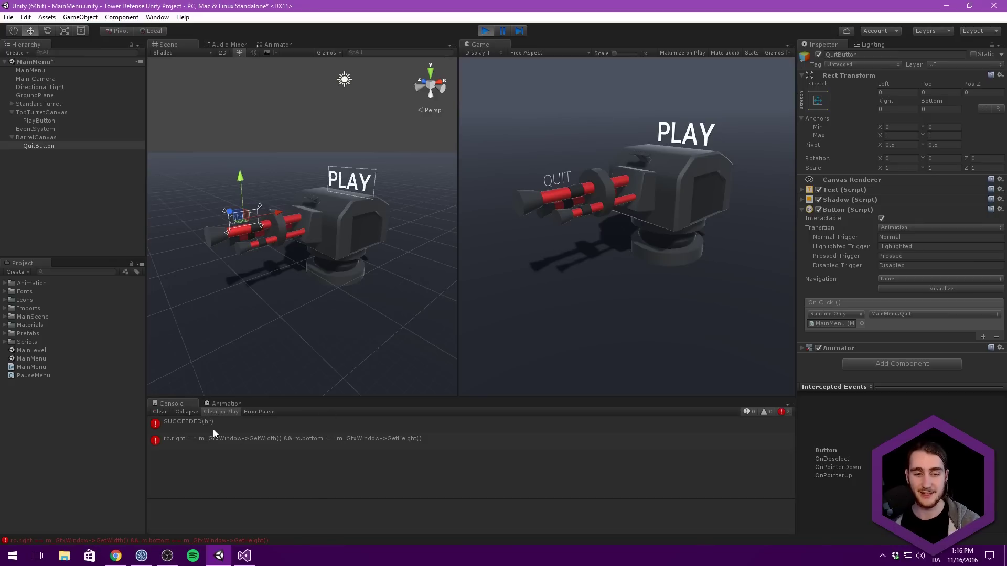
{"action": "left_click", "coordinate": [151, 412]}
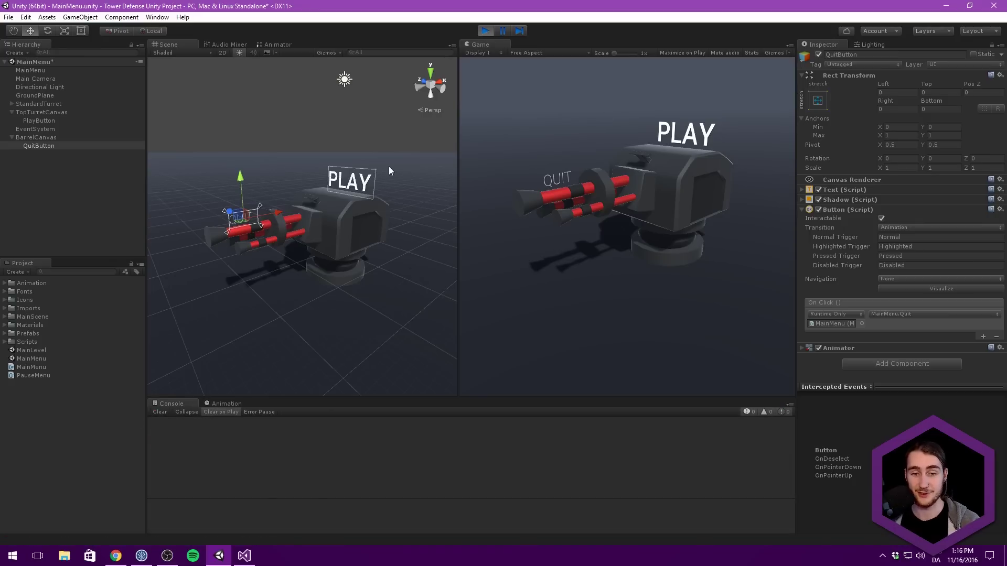
{"action": "left_click", "coordinate": [682, 136]}
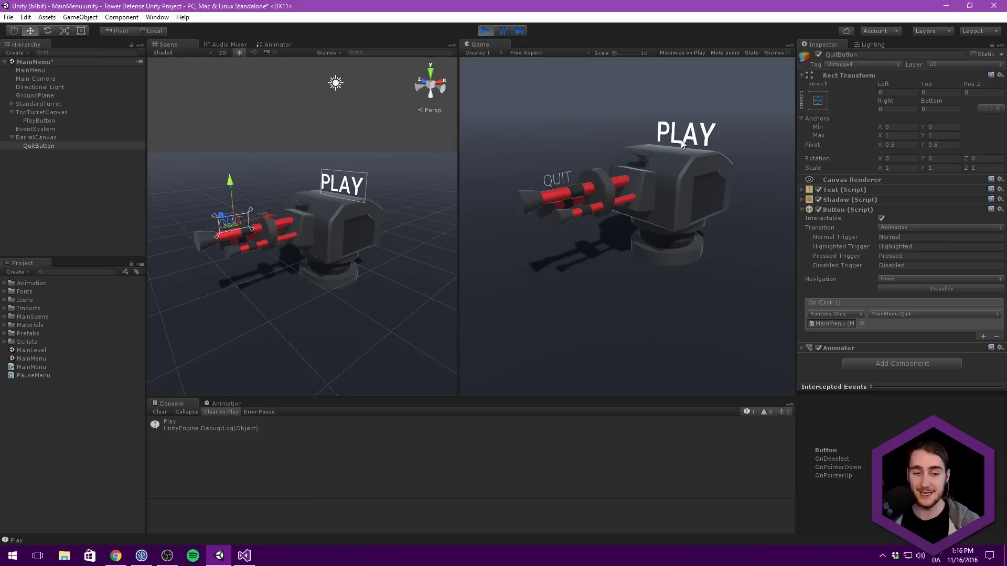
{"action": "left_click", "coordinate": [558, 182]}
{"action": "left_click", "coordinate": [485, 30]}
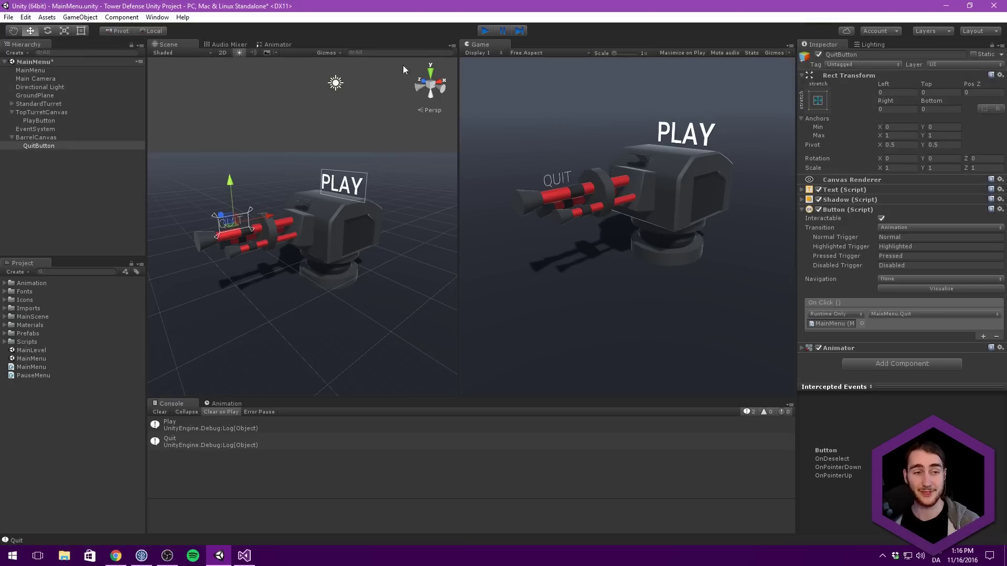
Switch to the MainMenu script in Visual Studio and change its second using directive to UnityEngine.SceneManagement.
{"action": "left_click", "coordinate": [244, 556]}
{"action": "left_click", "coordinate": [371, 147]}
{"action": "scroll", "coordinate": [435, 150], "scroll_direction": "up", "scroll_amount": 1}
{"action": "left_click_drag", "start_coordinate": [446, 93], "coordinate": [311, 91]}
{"action": "key", "text": "ctrl+shift+Right"}
{"action": "key", "text": "ctrl+shift+Right"}
{"action": "key", "text": "ctrl+shift+Right"}
{"action": "type", "text": "UnityEn;"}
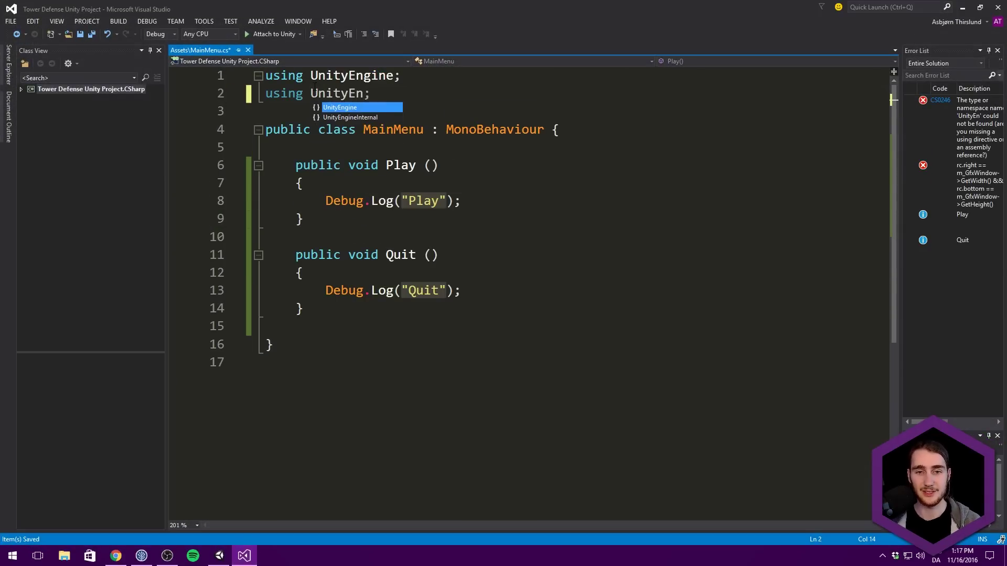
{"action": "key", "text": "Tab"}
{"action": "type", "text": ".Sc"}
{"action": "key", "text": "Tab"}
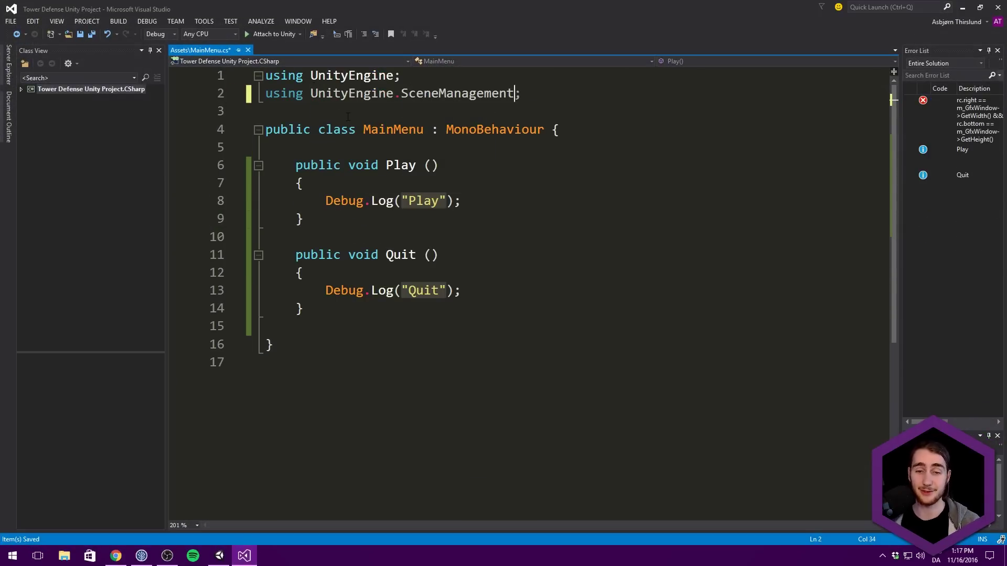
Replace the log statement in the Play method with SceneManager.LoadScene("MainLevel");.
{"action": "left_click_drag", "start_coordinate": [462, 201], "coordinate": [326, 200]}
{"action": "type", "text": "Sce"}
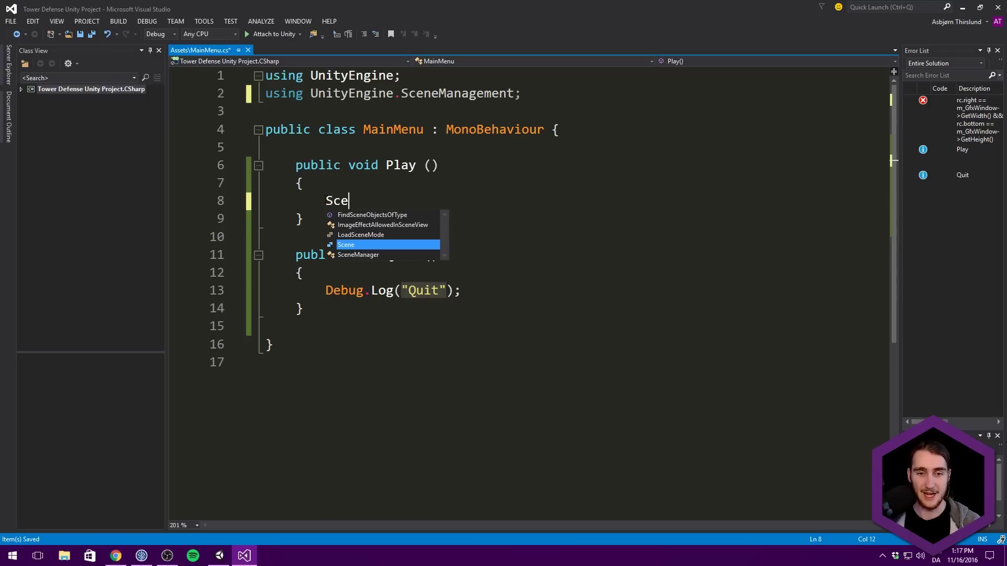
{"action": "type", "text": "neManager.LoadScene (\""}
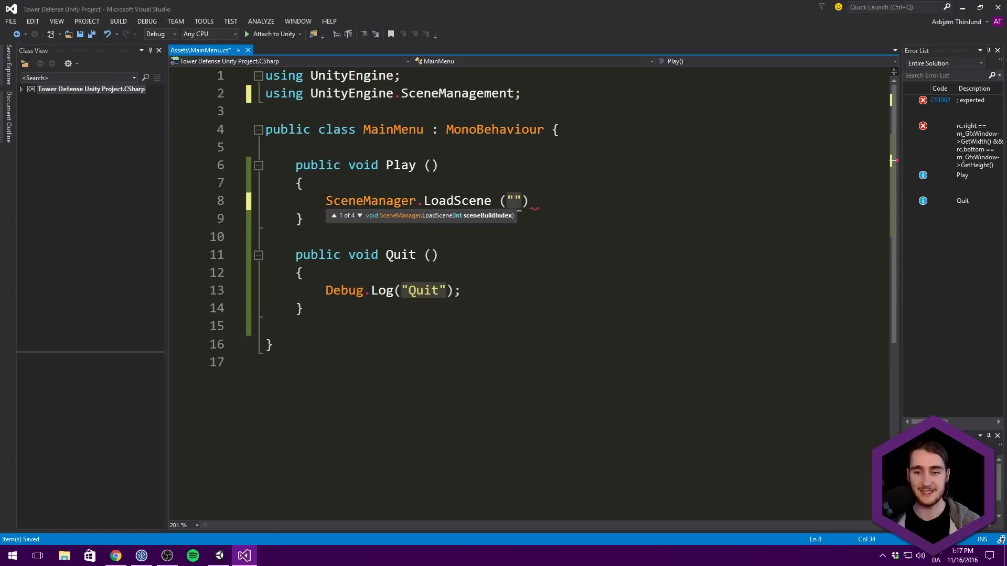
{"action": "key", "text": "End"}
{"action": "type", "text": ";"}
{"action": "left_click", "coordinate": [507, 200]}
{"action": "type", "text": "MainLevel"}
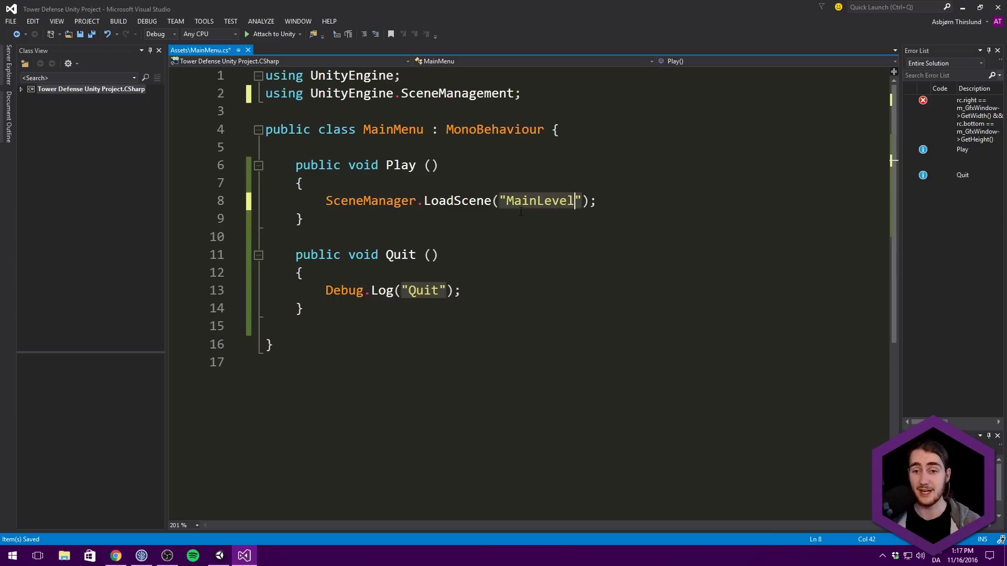
Declare the field public string levelToLoad = "MainLevel"; above the Play method.
{"action": "left_click", "coordinate": [440, 143]}
{"action": "key", "text": "Return"}
{"action": "key", "text": "Return"}
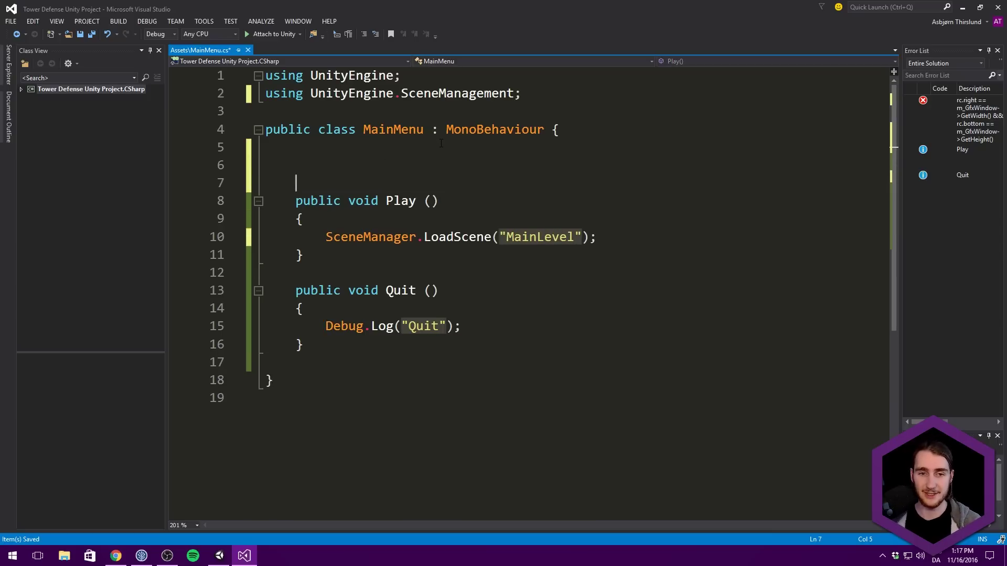
{"action": "key", "text": "Up"}
{"action": "type", "text": "public "}
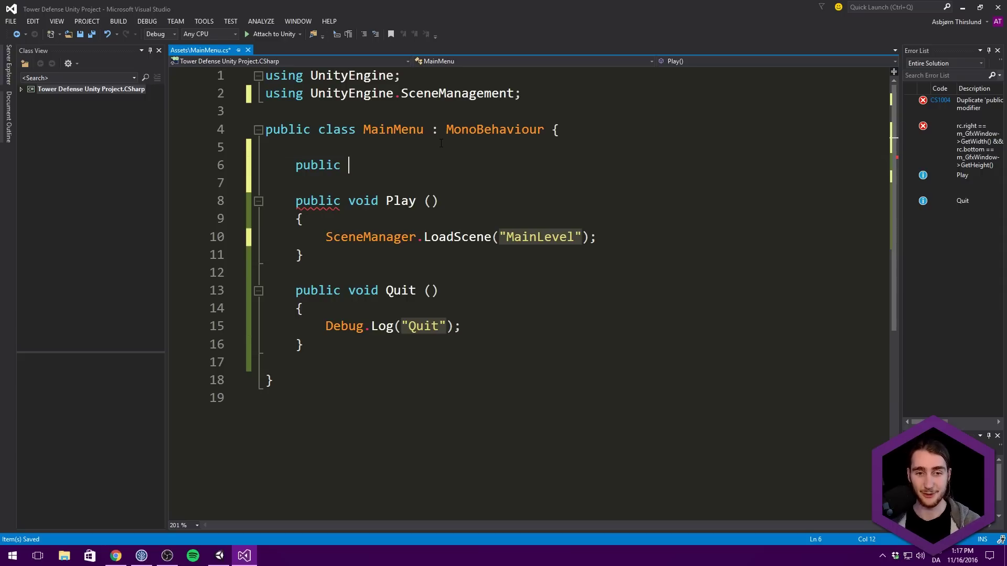
{"action": "type", "text": "string "}
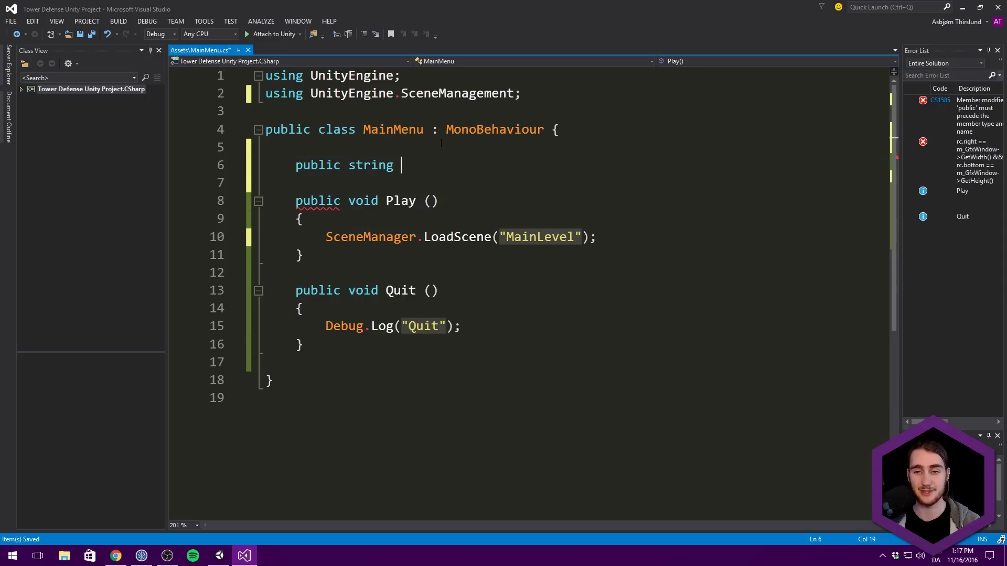
{"action": "type", "text": "levelT"}
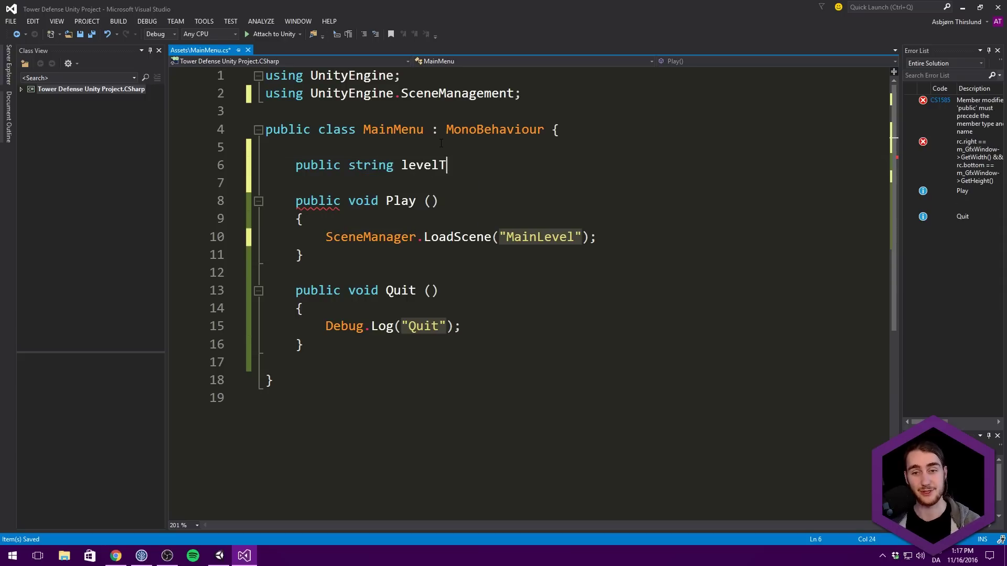
{"action": "type", "text": "oLoad = \"MainLev"}
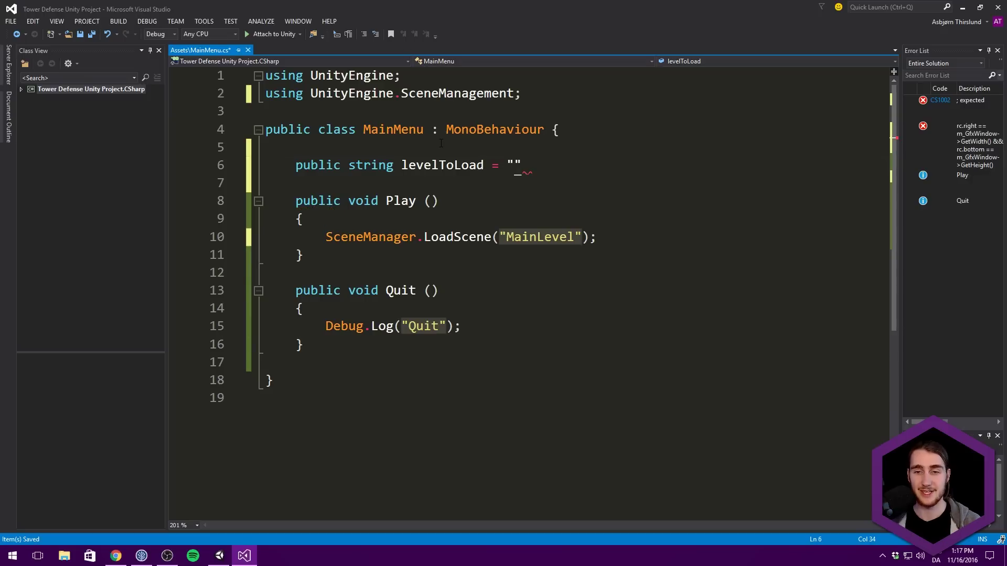
{"action": "type", "text": "el\";"}
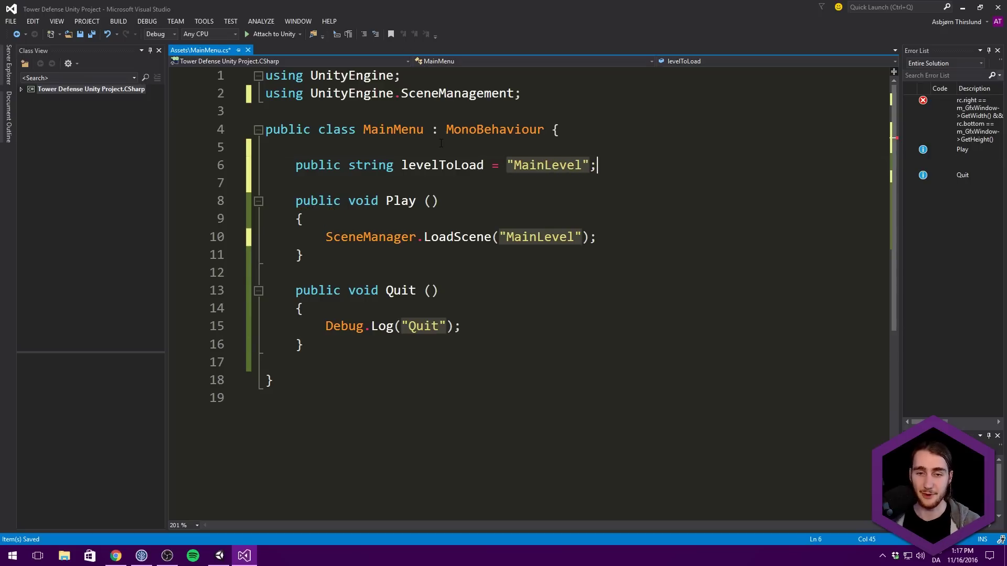
Replace the "MainLevel" argument of LoadScene with the levelToLoad variable and save the script.
{"action": "double_click", "coordinate": [434, 165]}
{"action": "key", "text": "ctrl+c"}
{"action": "left_click_drag", "start_coordinate": [499, 236], "coordinate": [581, 237]}
{"action": "key", "text": "ctrl+v"}
{"action": "key", "text": "ctrl+s"}
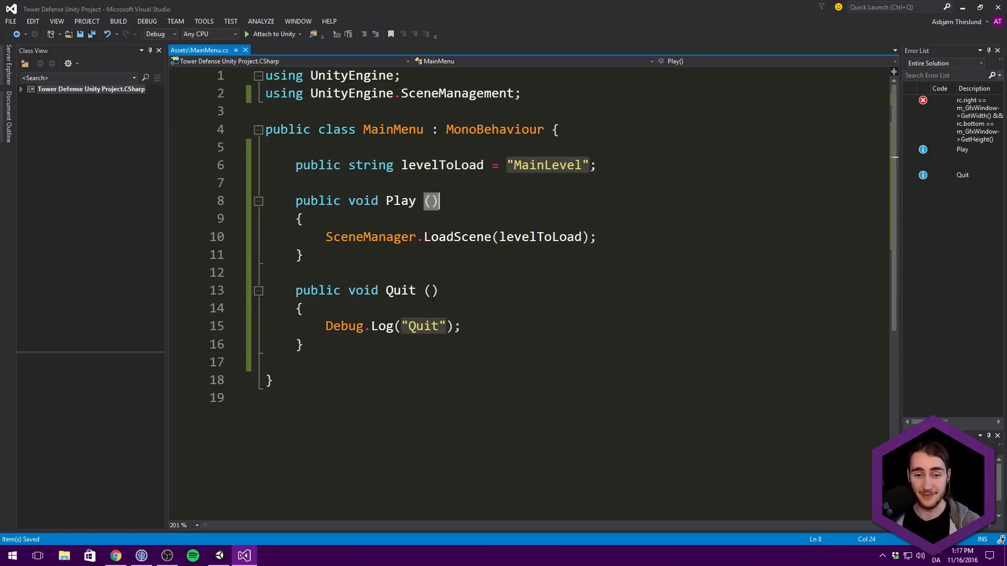
{"action": "left_click_drag", "start_coordinate": [461, 326], "coordinate": [325, 326]}
{"action": "key", "text": "Delete"}
{"action": "key", "text": "ctrl+z"}
Change the log message in the Quit method to "Exciting...".
{"action": "left_click", "coordinate": [436, 327]}
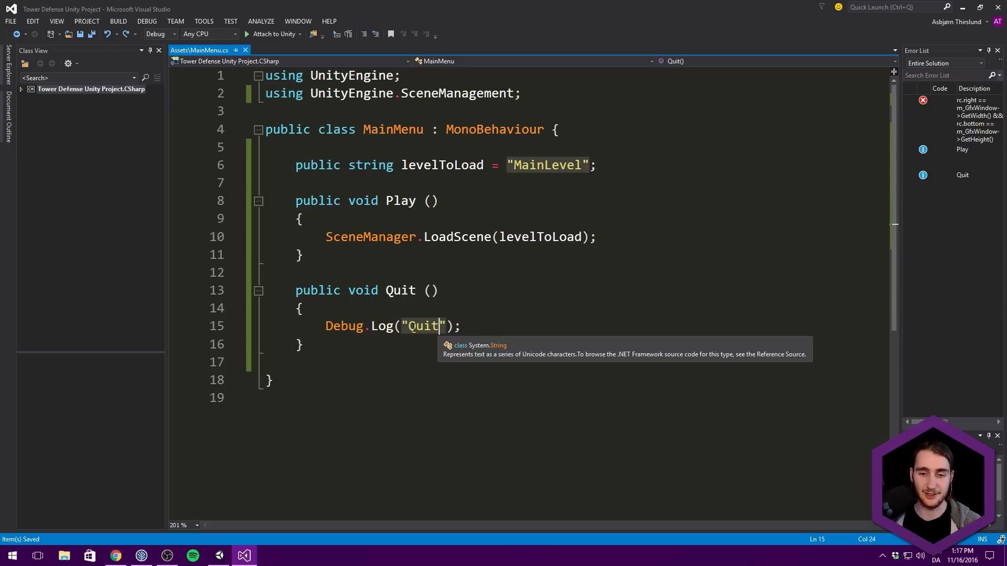
{"action": "key", "text": "ctrl+BackSpace"}
{"action": "type", "text": "Excitti"}
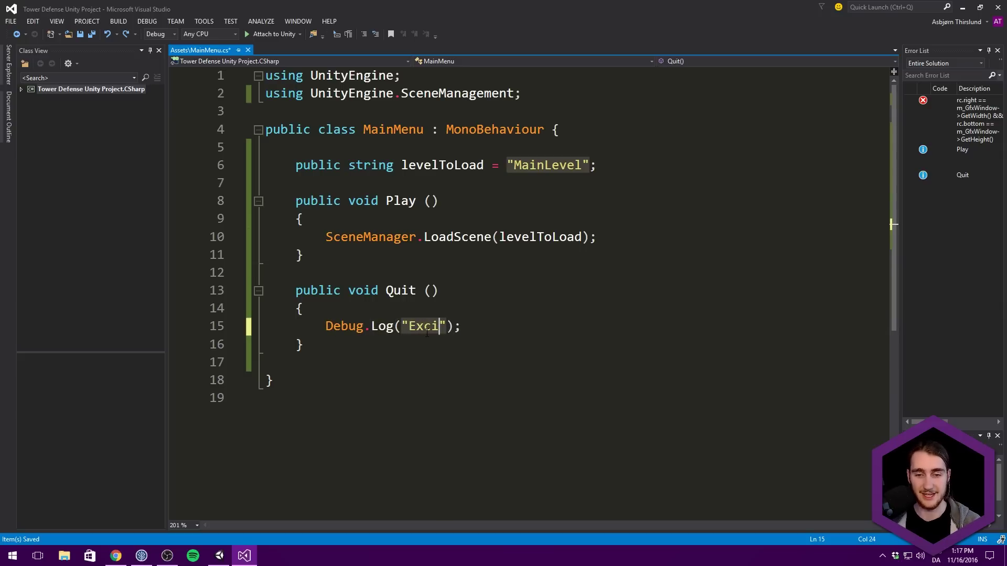
{"action": "key", "text": "BackSpace"}
{"action": "key", "text": "BackSpace"}
{"action": "type", "text": "ing.."}
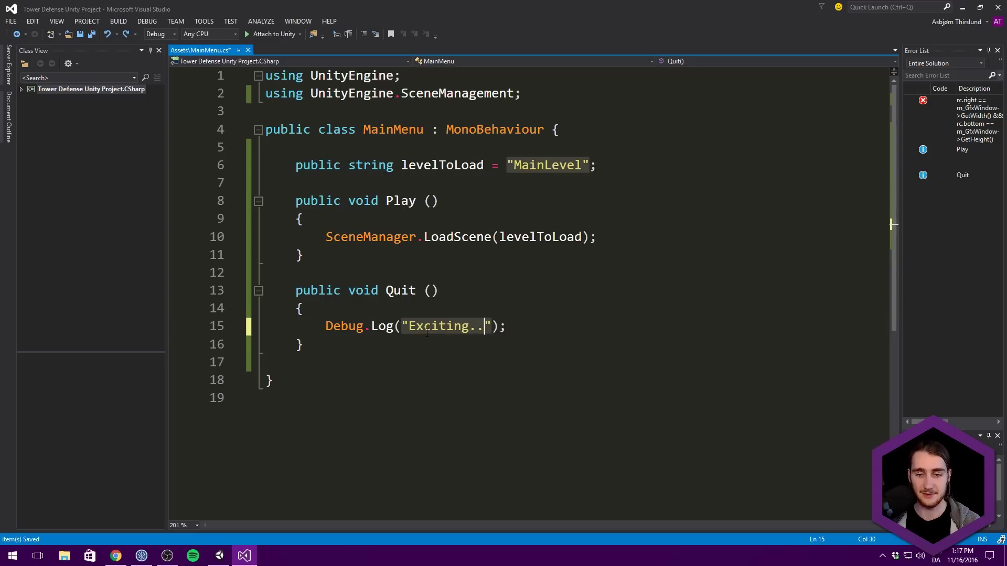
{"action": "type", "text": "."}
Add the statement Application.Quit(); below the log statement in the Quit method and save the script.
{"action": "key", "text": "Return"}
{"action": "type", "text": "Application."}
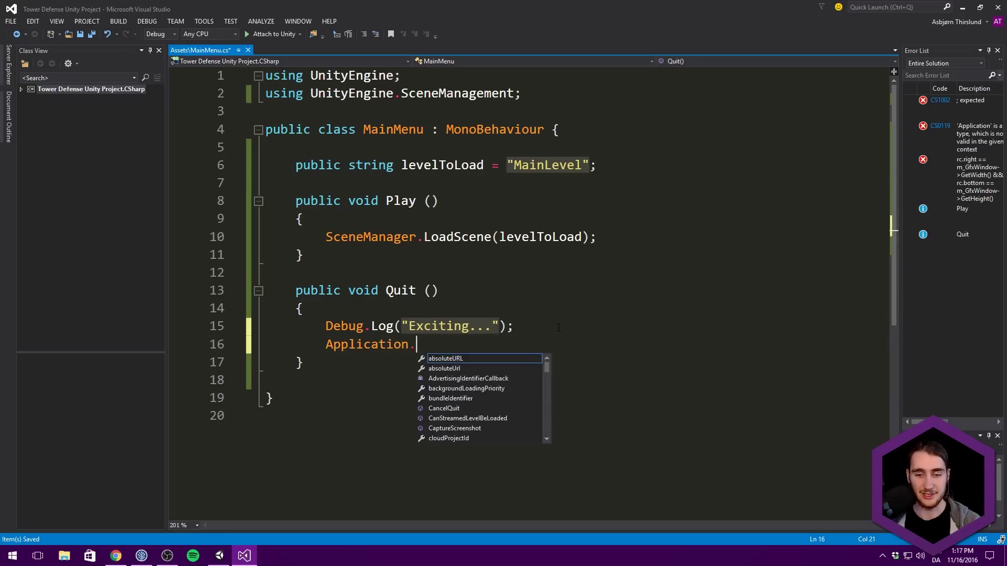
{"action": "type", "text": "Quit();"}
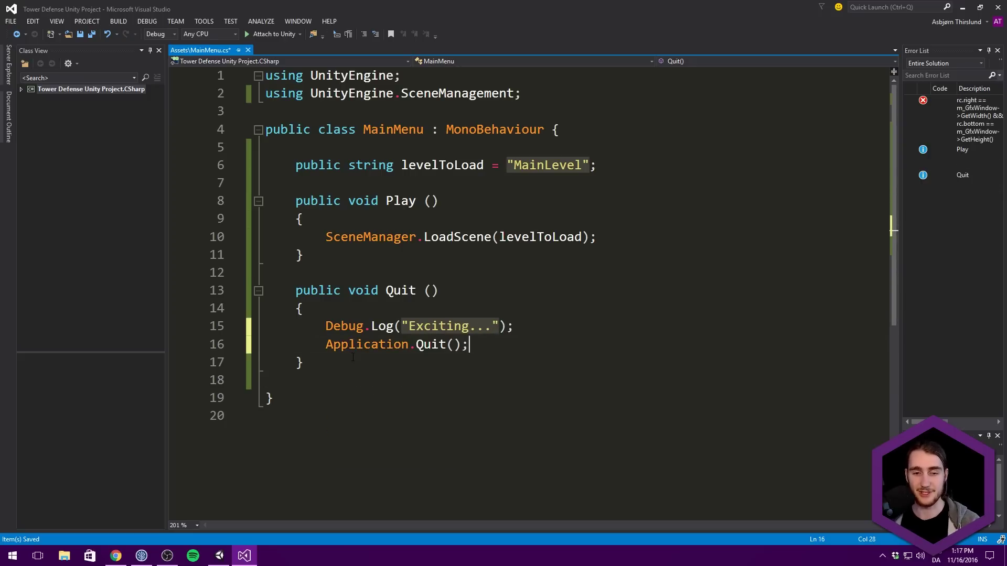
{"action": "key", "text": "ctrl+s"}
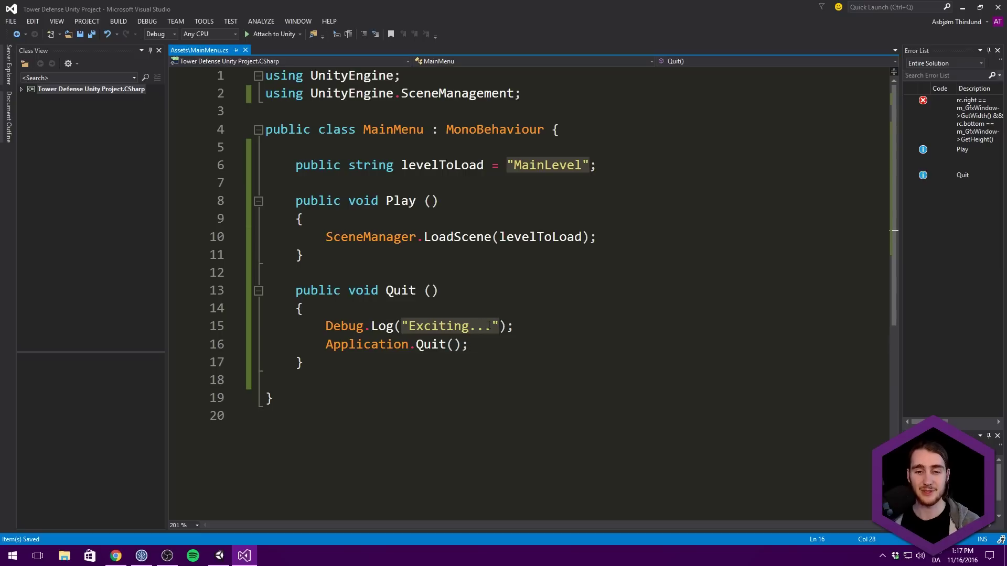
{"action": "left_click", "coordinate": [446, 326]}
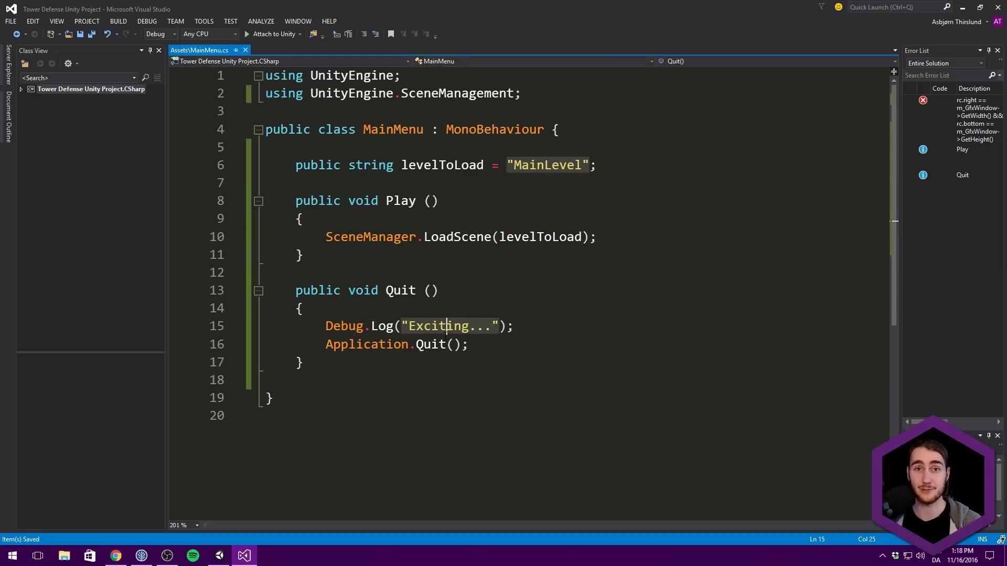
Switch to Unity, clear the console, and test the QUIT button in play mode with the MainMenu object selected.
{"action": "left_click", "coordinate": [462, 344]}
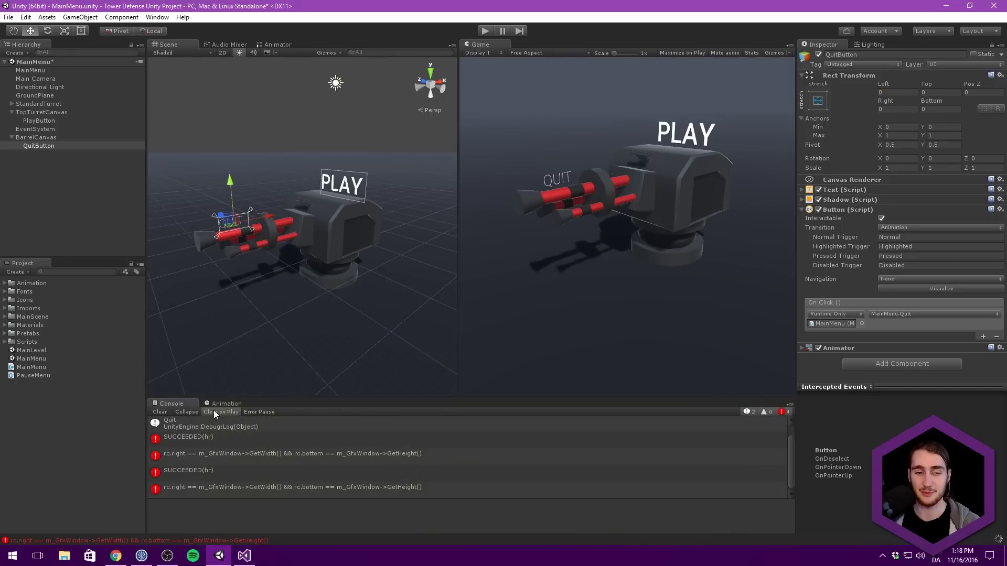
{"action": "left_click", "coordinate": [155, 410]}
{"action": "left_click", "coordinate": [486, 31]}
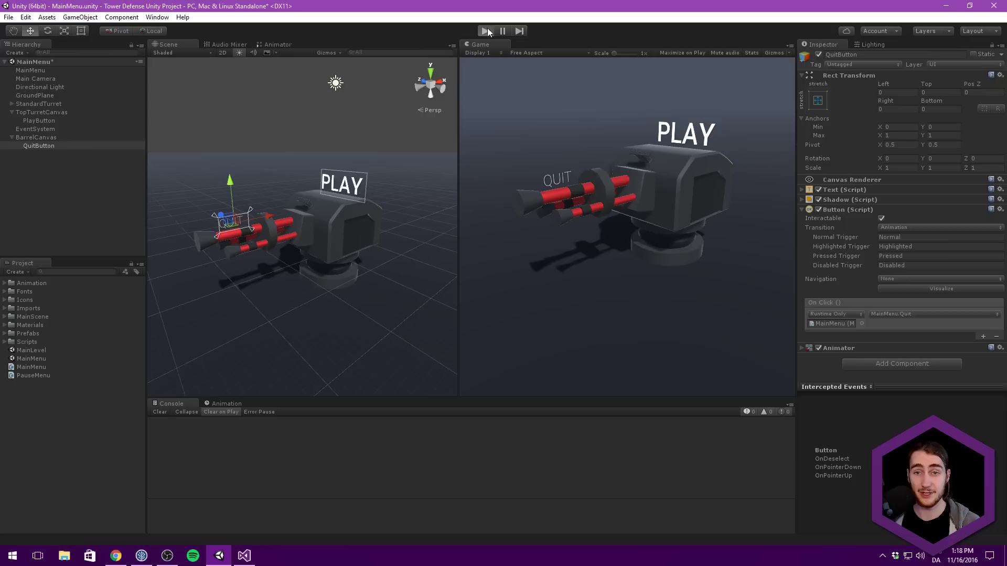
{"action": "left_click", "coordinate": [33, 72]}
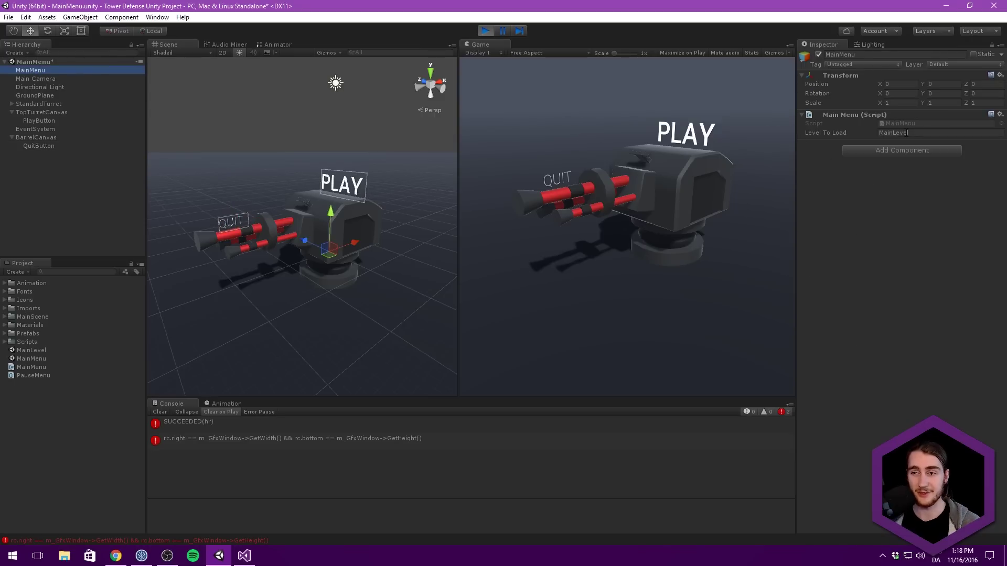
{"action": "left_click", "coordinate": [597, 257]}
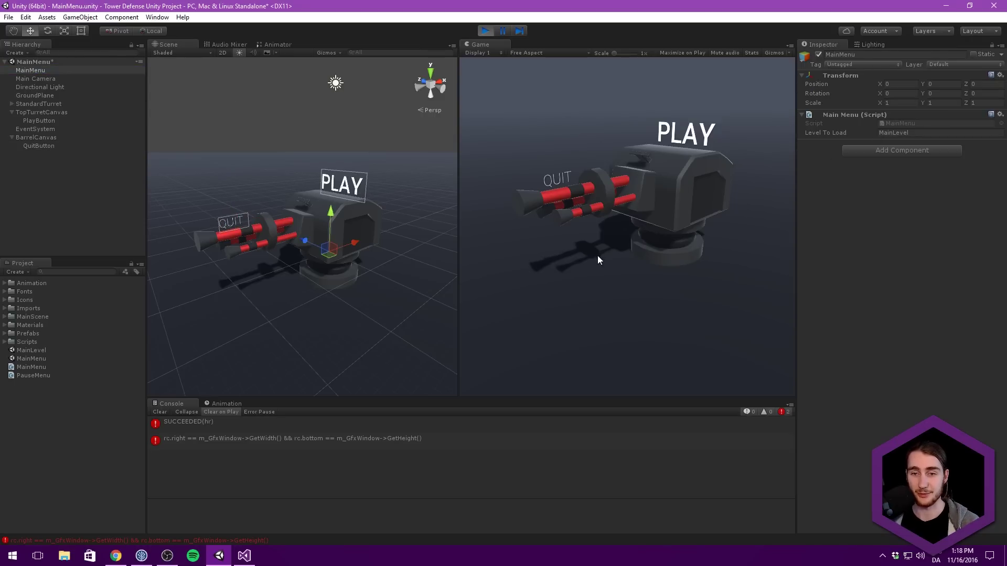
{"action": "left_click", "coordinate": [559, 180]}
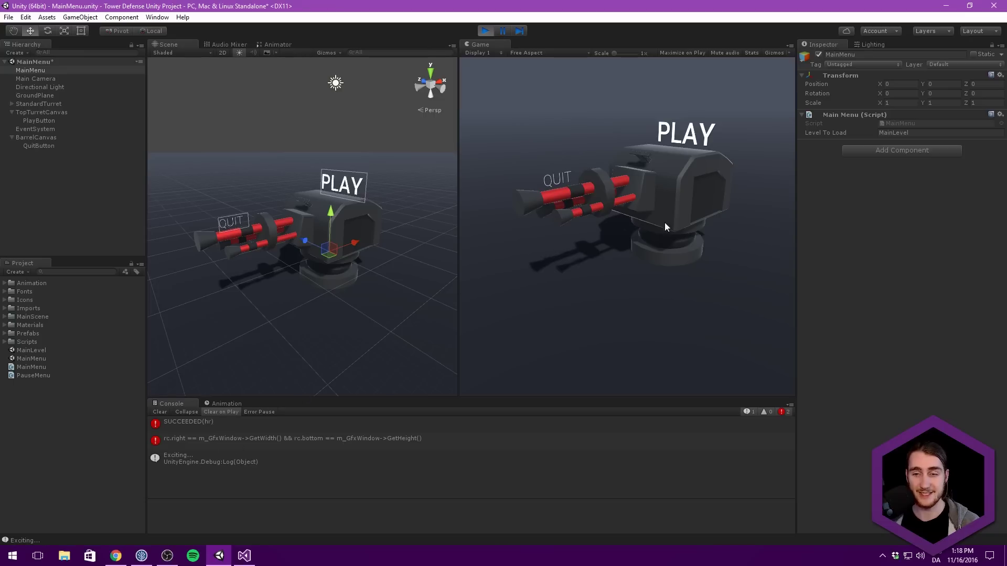
Test the PLAY button, move the camera around in the loaded level, and stop play mode.
{"action": "left_click", "coordinate": [685, 133]}
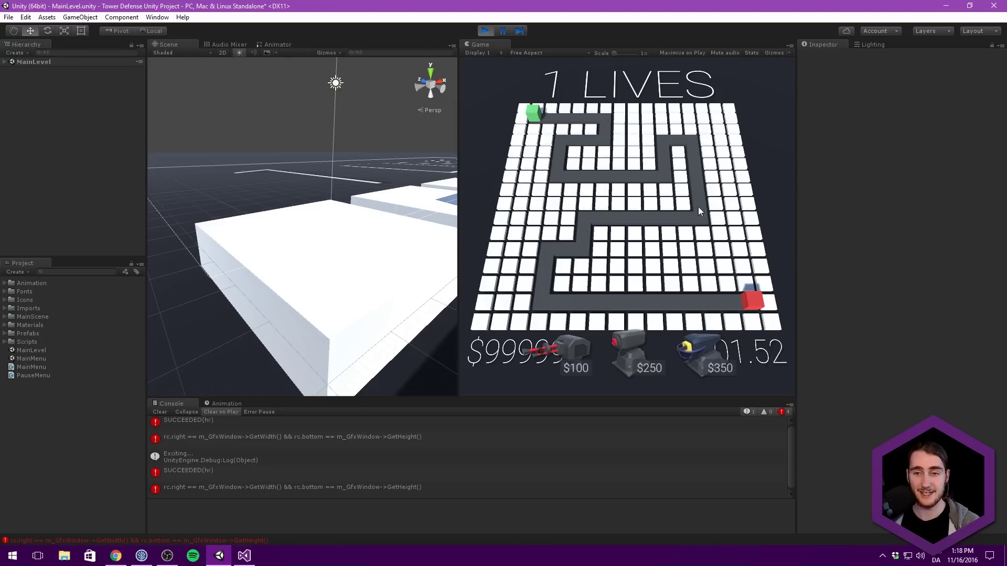
{"action": "key", "text": "s"}
{"action": "key", "text": "w"}
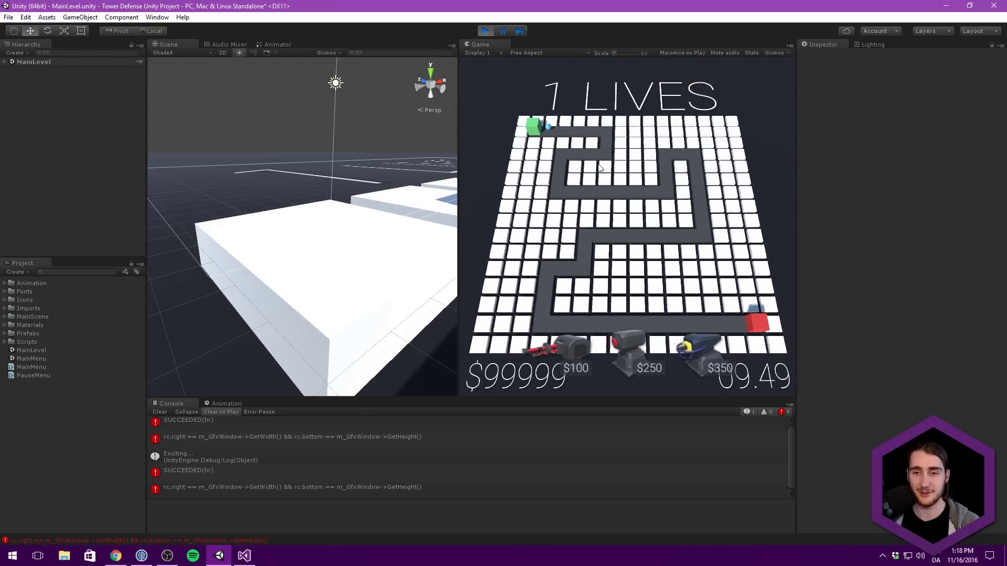
{"action": "left_click", "coordinate": [485, 30]}
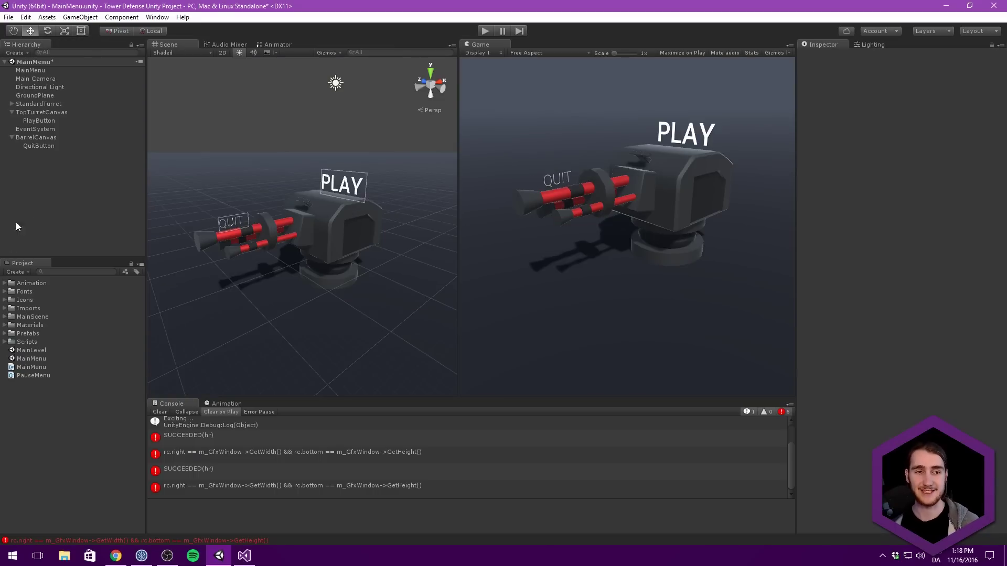
Collapse TopTurretCanvas and BarrelCanvas in the hierarchy and save the MainMenu scene.
{"action": "left_click", "coordinate": [12, 112]}
{"action": "left_click", "coordinate": [12, 129]}
{"action": "left_click", "coordinate": [26, 121]}
{"action": "left_click", "coordinate": [29, 158]}
Add the MainMenu scene to the build settings' scene list at index 0, above MainLevel, and close the settings.
{"action": "left_click", "coordinate": [8, 17]}
{"action": "mouse_move", "coordinate": [21, 25]}
{"action": "left_click", "coordinate": [55, 117]}
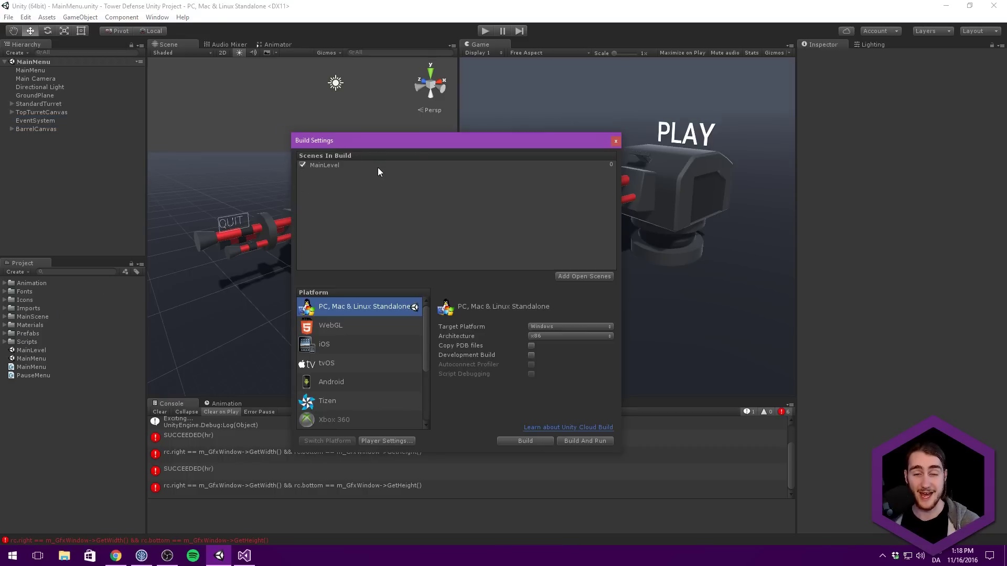
{"action": "left_click_drag", "start_coordinate": [24, 360], "coordinate": [332, 163]}
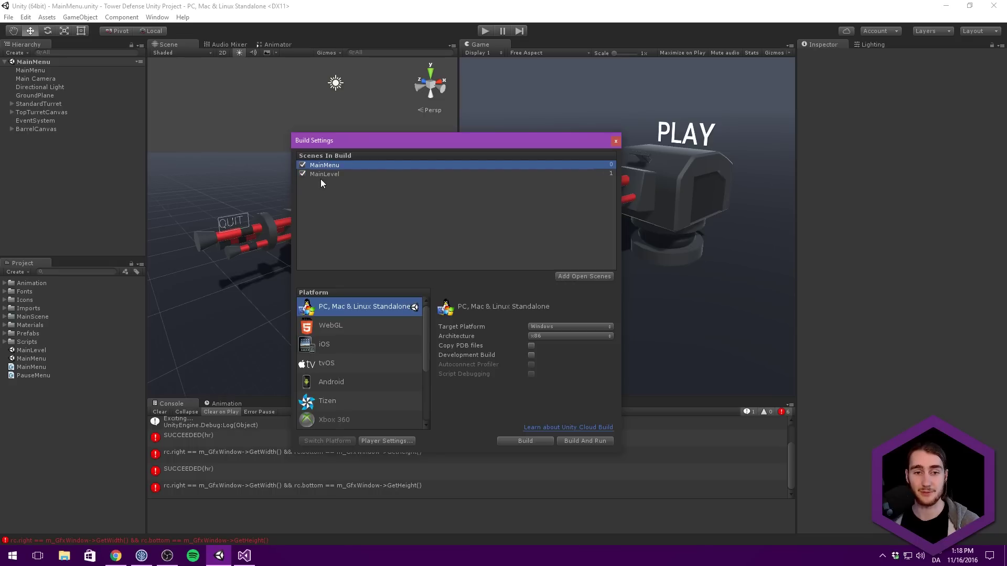
{"action": "left_click", "coordinate": [332, 173]}
{"action": "left_click", "coordinate": [346, 166]}
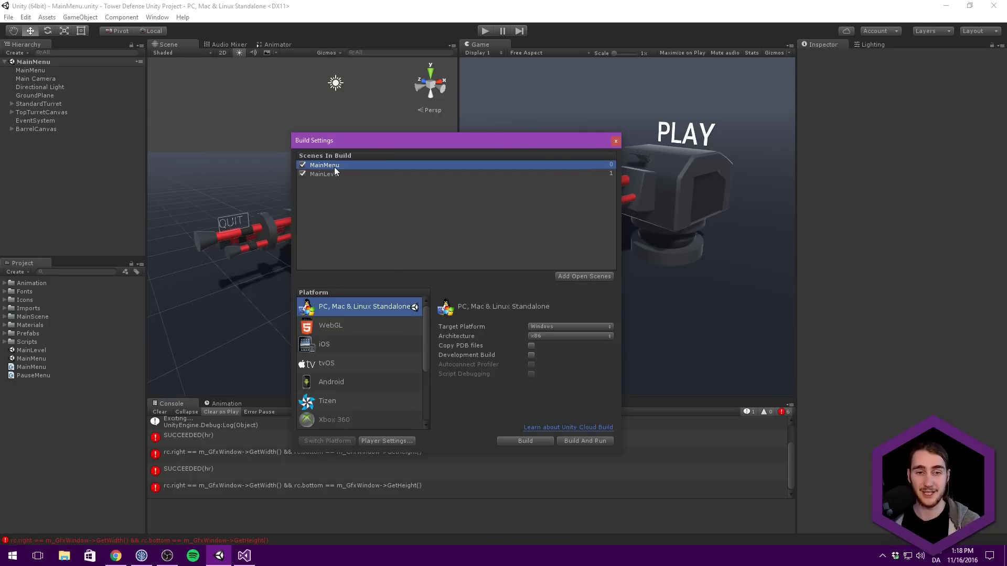
{"action": "mouse_move", "coordinate": [334, 167]}
{"action": "left_mouse_down"}
{"action": "mouse_move", "coordinate": [346, 177]}
{"action": "mouse_move", "coordinate": [335, 162]}
{"action": "left_mouse_up"}
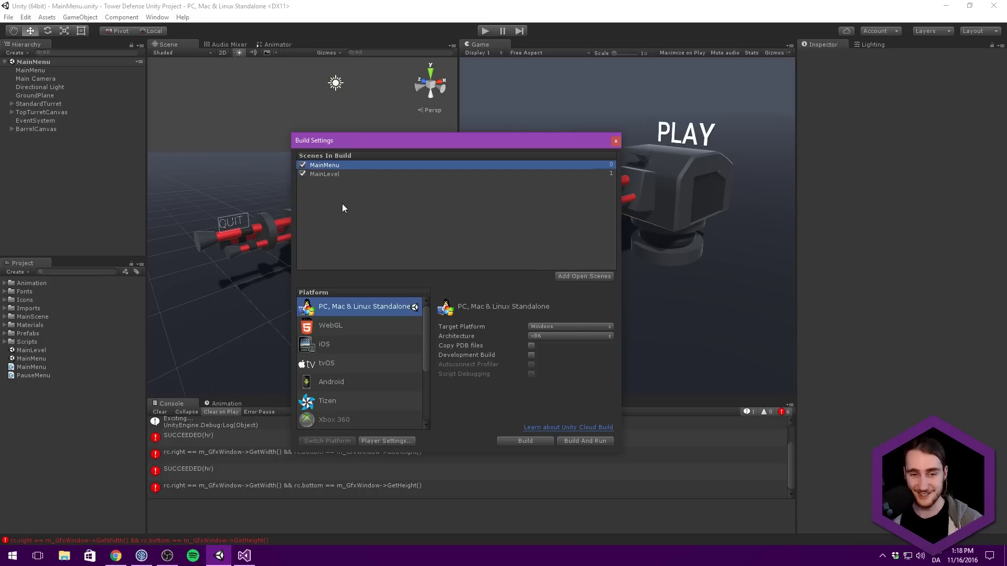
{"action": "left_click", "coordinate": [616, 140]}
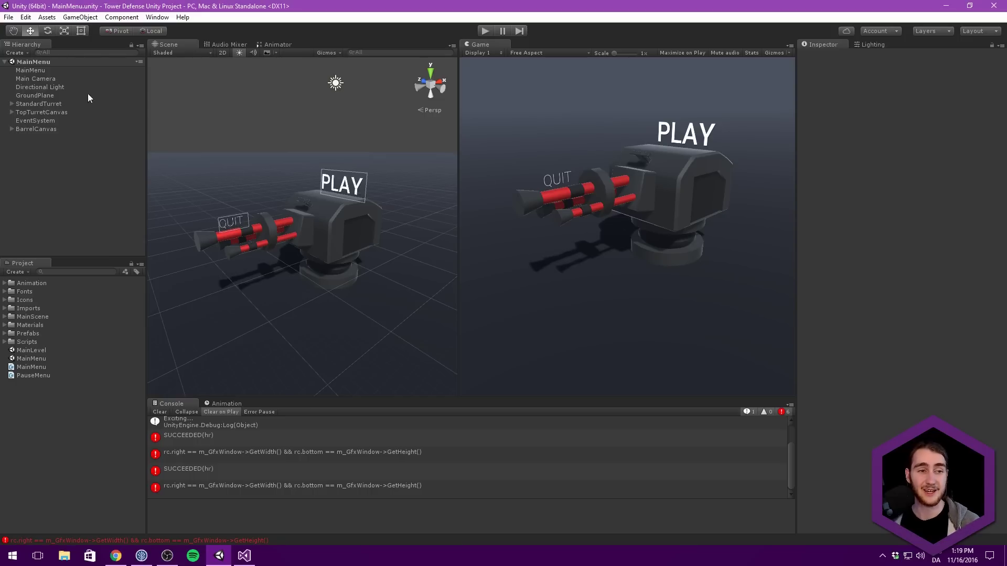
Run the MainMenu scene again, start the main level through PLAY, and stop play mode.
{"action": "middle_click_drag", "start_coordinate": [285, 188], "coordinate": [271, 190]}
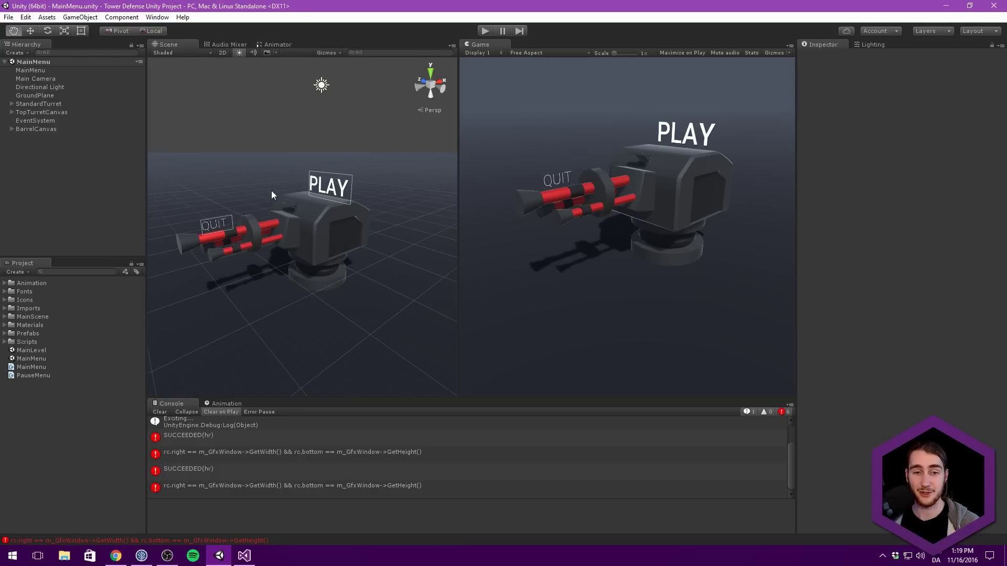
{"action": "left_click", "coordinate": [480, 34]}
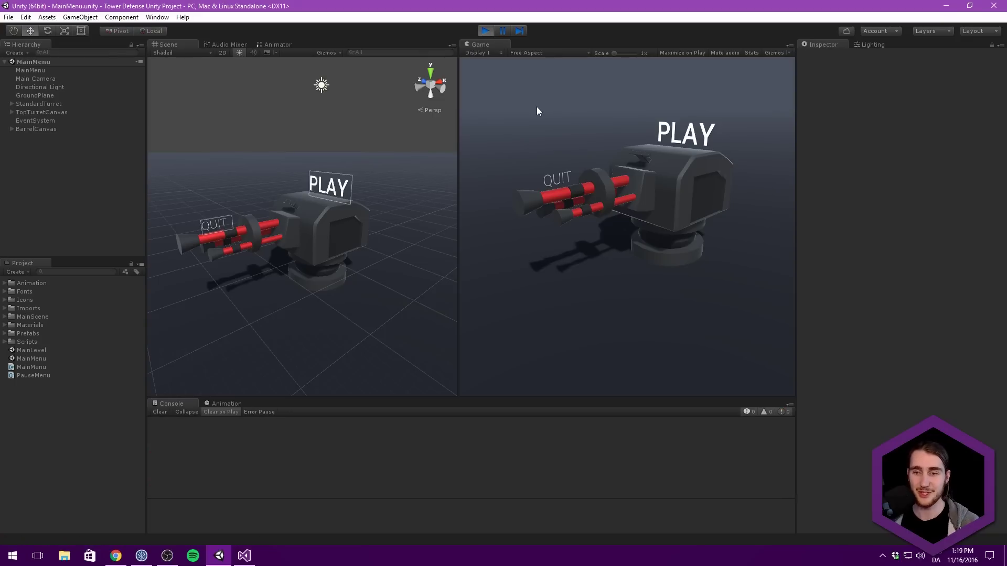
{"action": "left_click", "coordinate": [684, 132]}
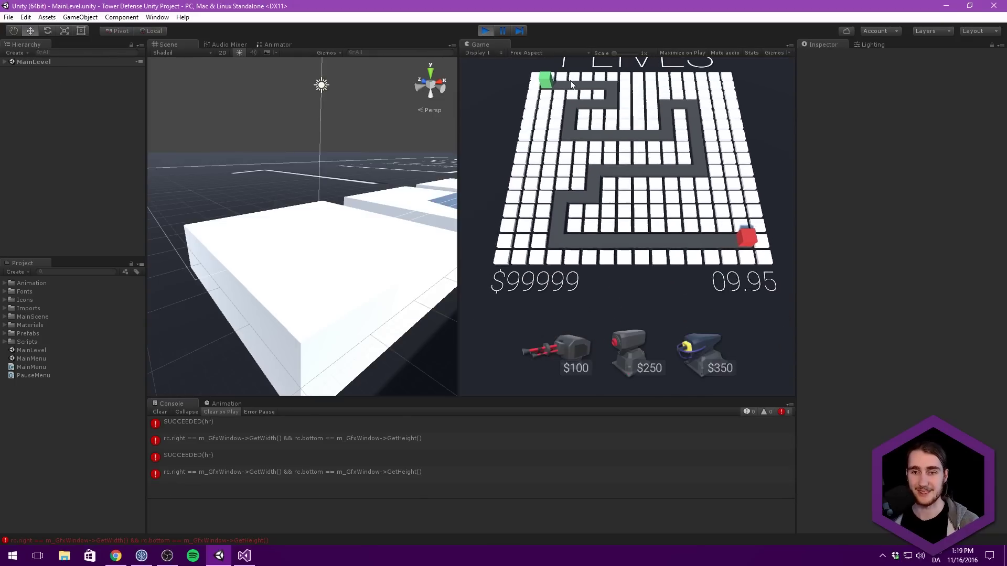
{"action": "left_click", "coordinate": [486, 31]}
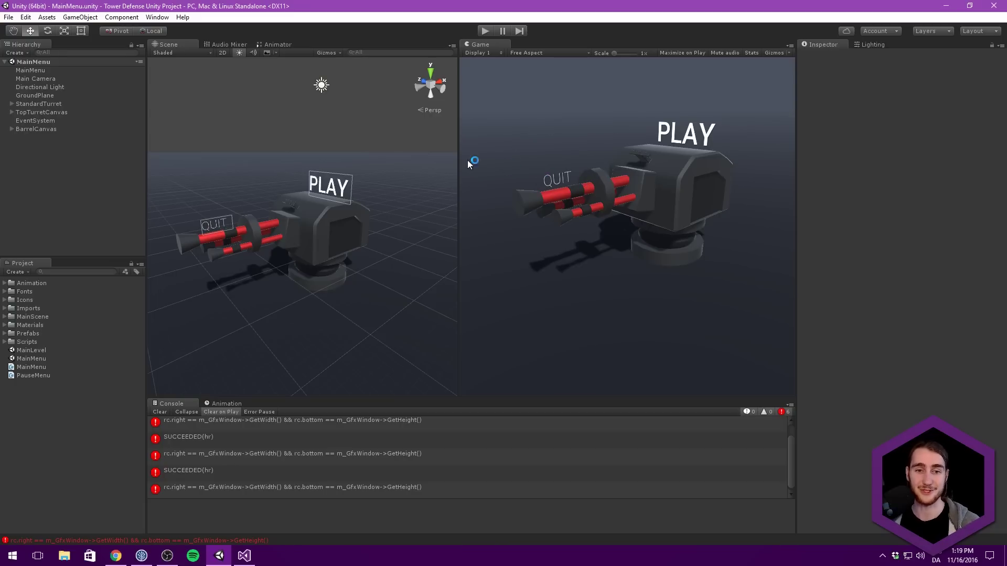
Expand the StandardTurret object and select its PartToRotate child.
{"action": "scroll", "coordinate": [347, 151], "scroll_direction": "up", "scroll_amount": 8}
{"action": "scroll", "coordinate": [345, 174], "scroll_direction": "down", "scroll_amount": 10}
{"action": "left_click_drag", "start_coordinate": [345, 175], "coordinate": [293, 205], "text": "alt"}
{"action": "middle_click_drag", "start_coordinate": [215, 128], "coordinate": [205, 119]}
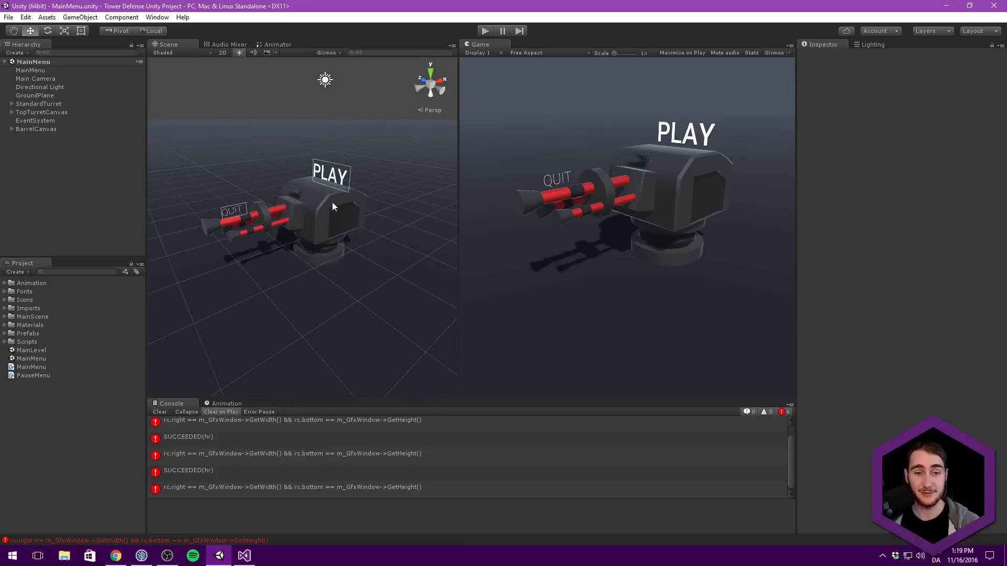
{"action": "left_click", "coordinate": [58, 103]}
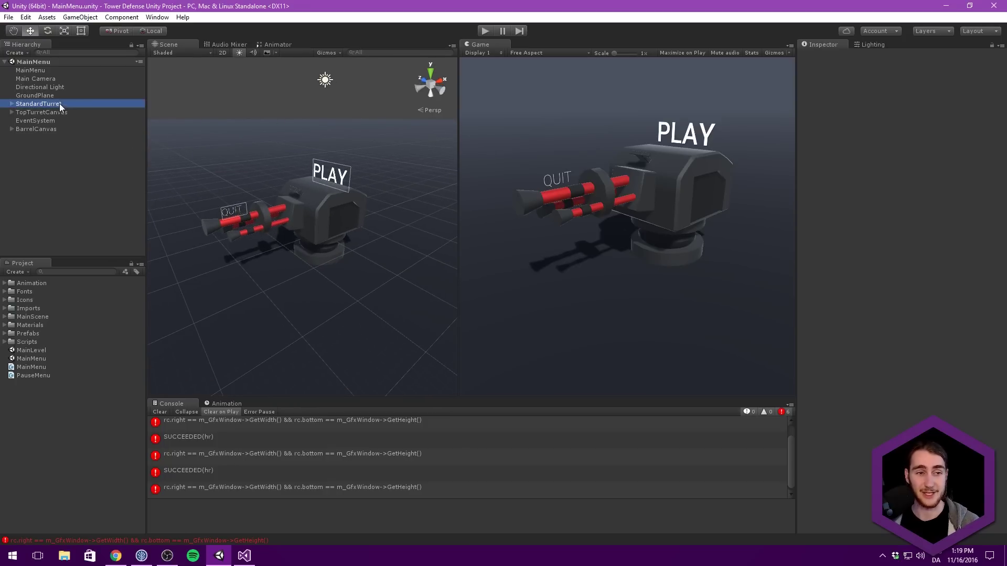
{"action": "key", "text": "Right"}
{"action": "left_click", "coordinate": [90, 112]}
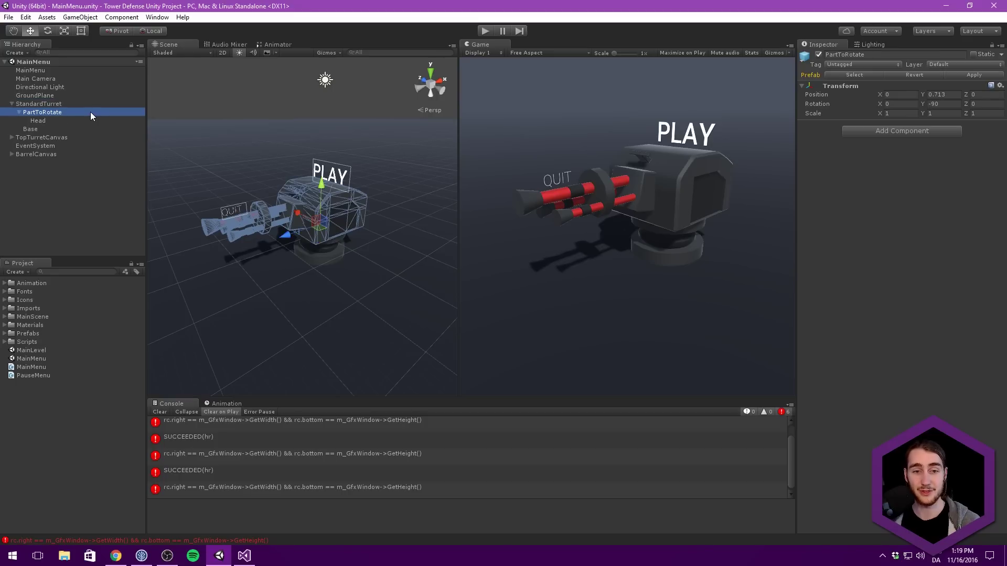
Try rotating PartToRotate about its vertical axis and undo the rotation.
{"action": "key", "text": "e"}
{"action": "left_click_drag", "start_coordinate": [309, 237], "coordinate": [331, 226]}
{"action": "key", "text": "ctrl+z"}
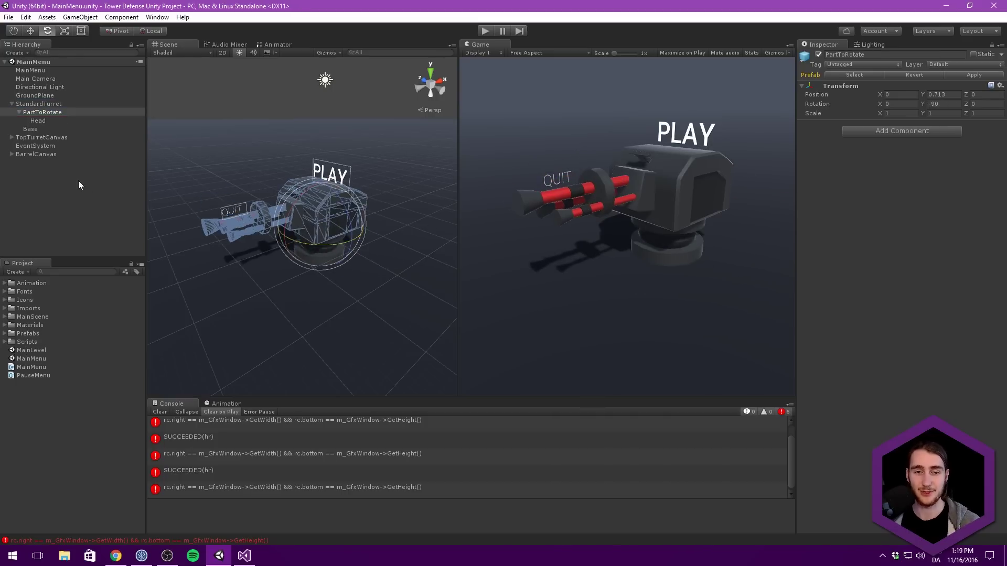
Make TopTurretCanvas and BarrelCanvas children of PartToRotate.
{"action": "scroll", "coordinate": [246, 137], "scroll_direction": "up", "scroll_amount": 5}
{"action": "left_click", "coordinate": [43, 137]}
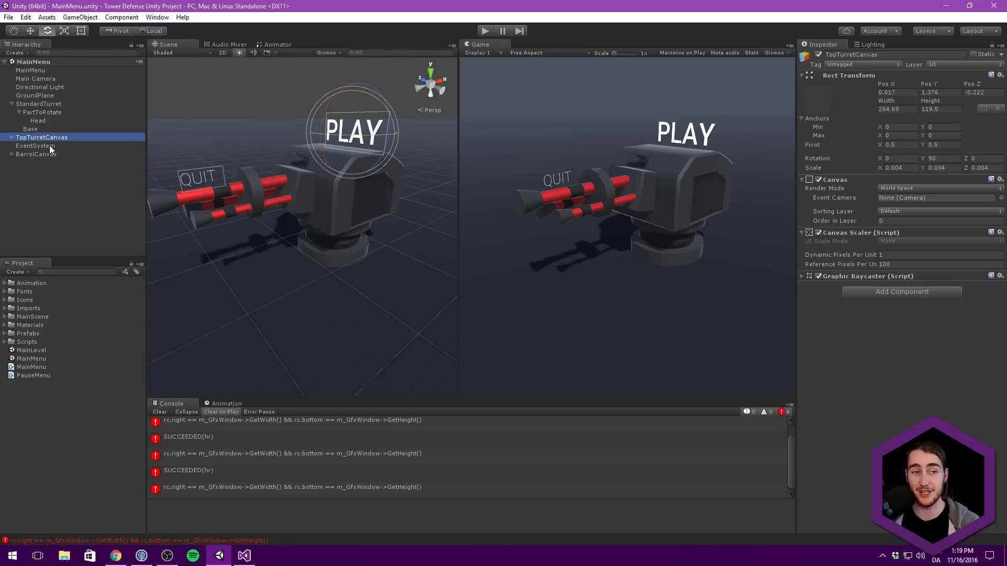
{"action": "left_click", "coordinate": [53, 153], "text": "ctrl"}
{"action": "left_click_drag", "start_coordinate": [54, 136], "coordinate": [53, 111]}
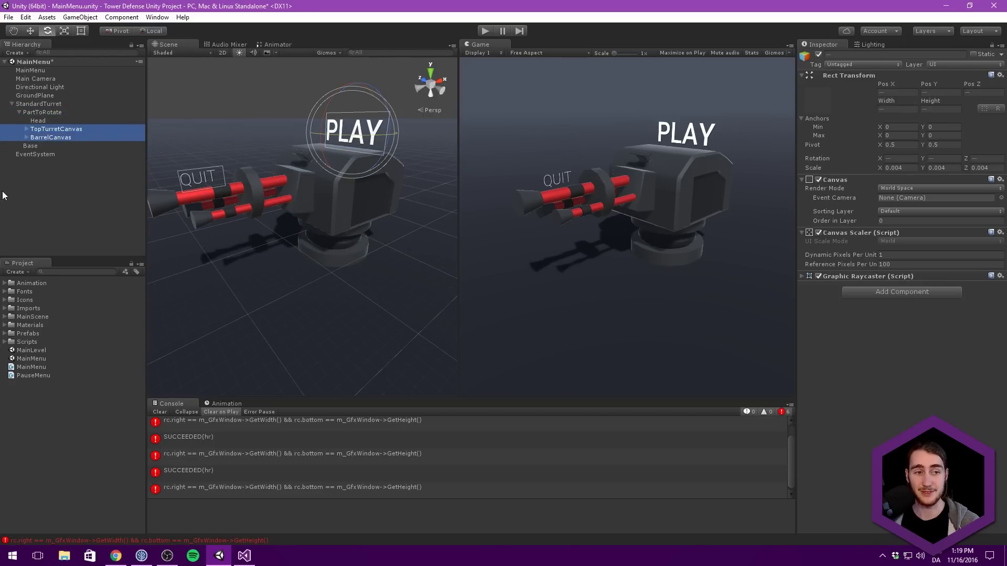
Try rotating PartToRotate together with its two child canvases, undo the rotation, and clear the selection.
{"action": "left_click", "coordinate": [47, 135]}
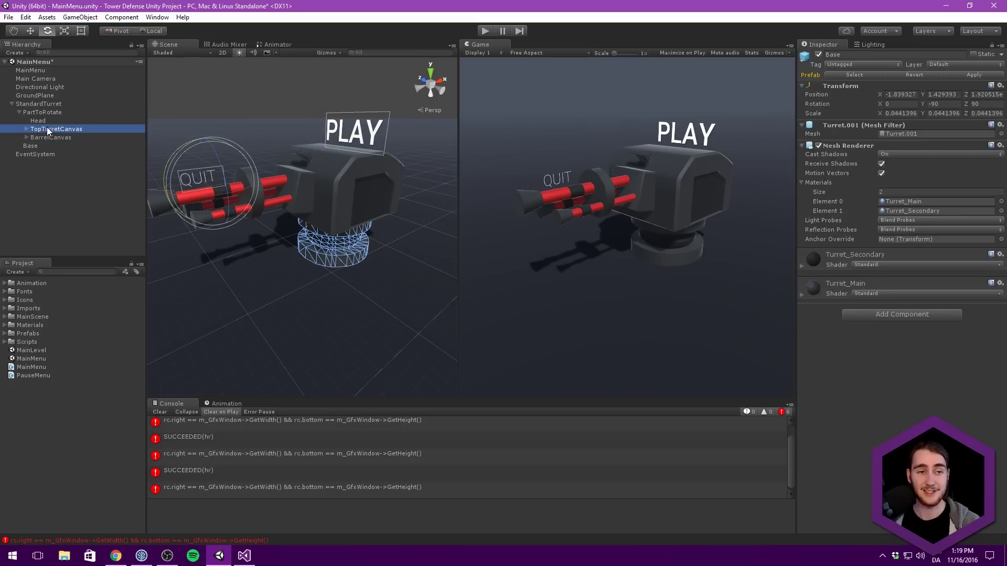
{"action": "left_click", "coordinate": [53, 129]}
{"action": "left_click", "coordinate": [54, 119]}
{"action": "left_click", "coordinate": [52, 110]}
{"action": "left_click_drag", "start_coordinate": [333, 225], "coordinate": [284, 214]}
{"action": "key", "text": "ctrl+z"}
{"action": "middle_click_drag", "start_coordinate": [279, 176], "coordinate": [306, 180]}
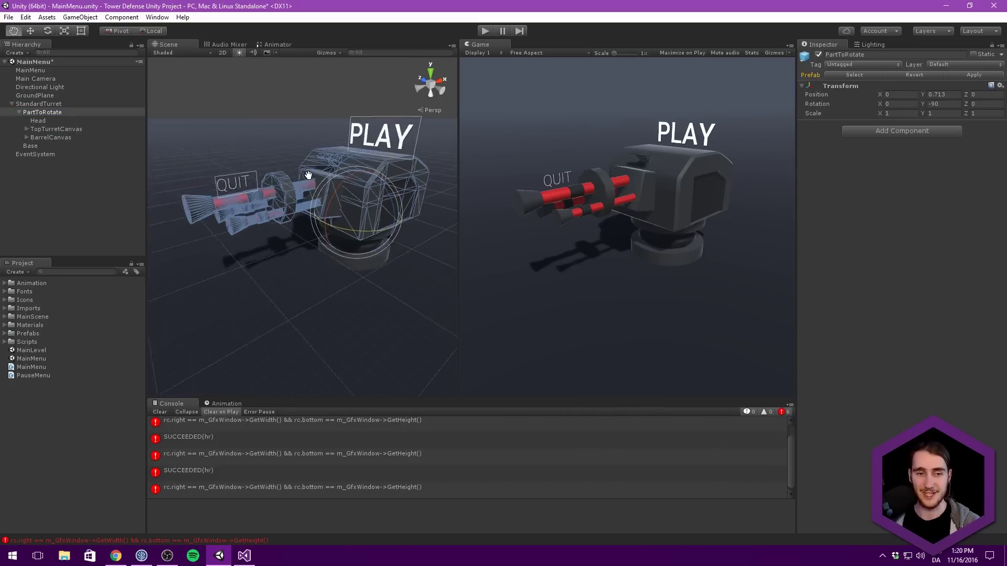
{"action": "scroll", "coordinate": [274, 185], "scroll_direction": "up", "scroll_amount": 4}
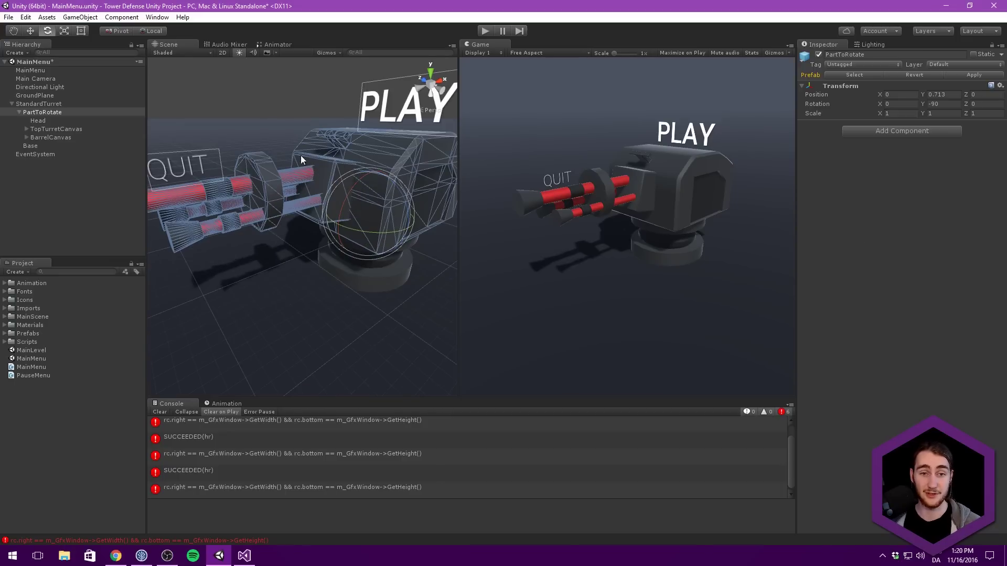
{"action": "scroll", "coordinate": [342, 140], "scroll_direction": "down", "scroll_amount": 3}
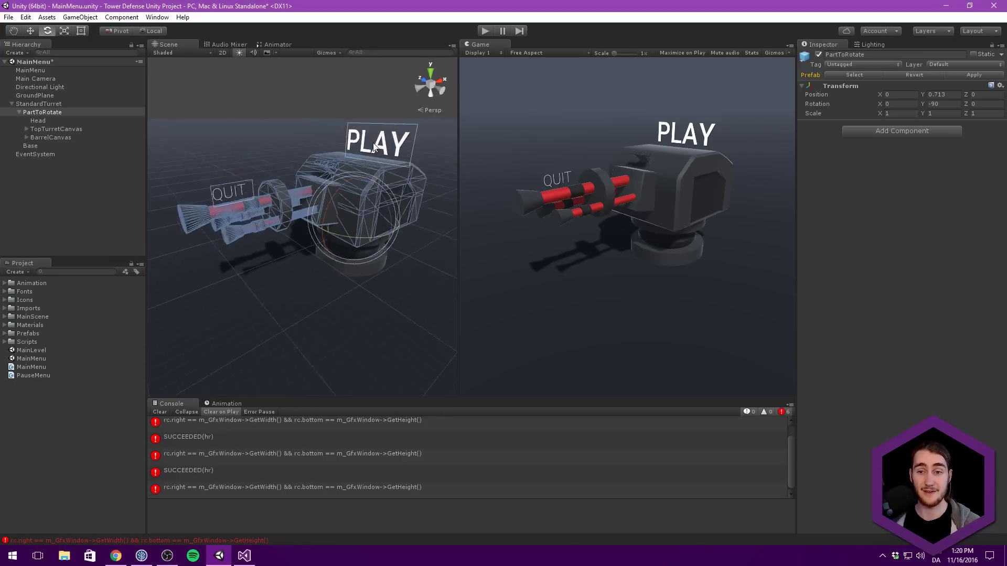
{"action": "left_click", "coordinate": [448, 151]}
{"action": "left_click", "coordinate": [28, 227]}
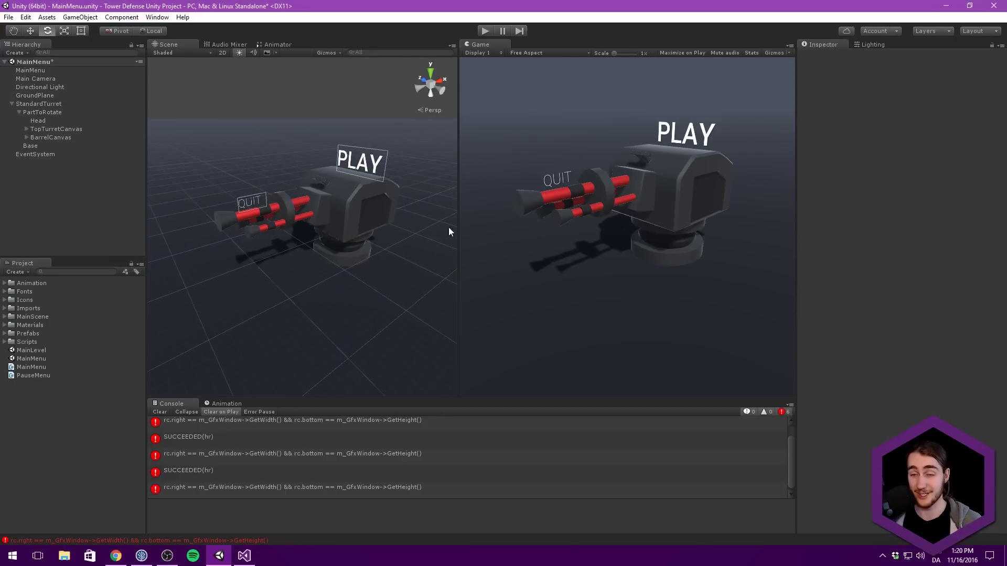
Create an animation clip for PartToRotate and save it as TurretMenu.anim in the Animation folder.
{"action": "scroll", "coordinate": [366, 190], "scroll_direction": "up", "scroll_amount": 3}
{"action": "left_click", "coordinate": [43, 112]}
{"action": "left_click", "coordinate": [226, 404]}
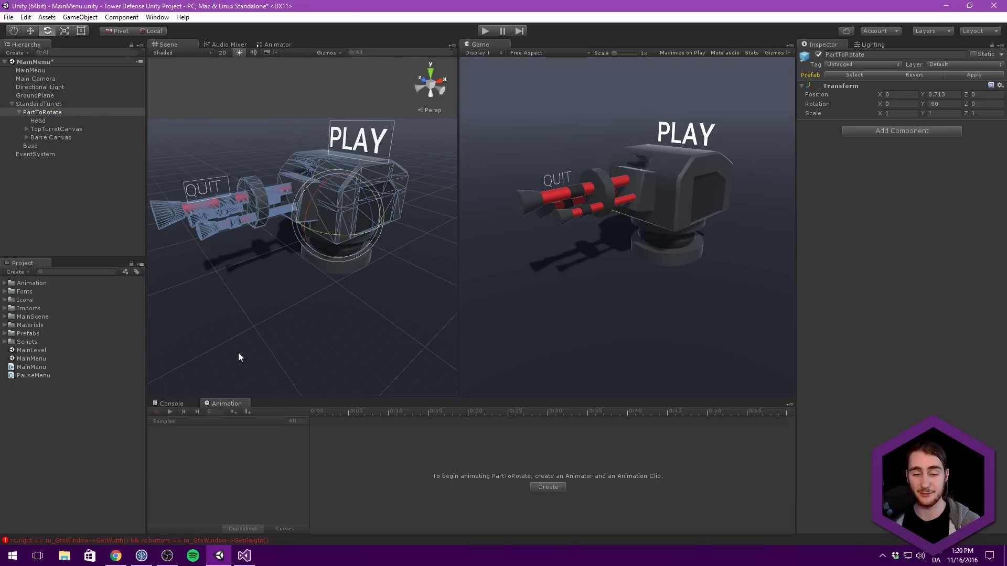
{"action": "left_click", "coordinate": [543, 487]}
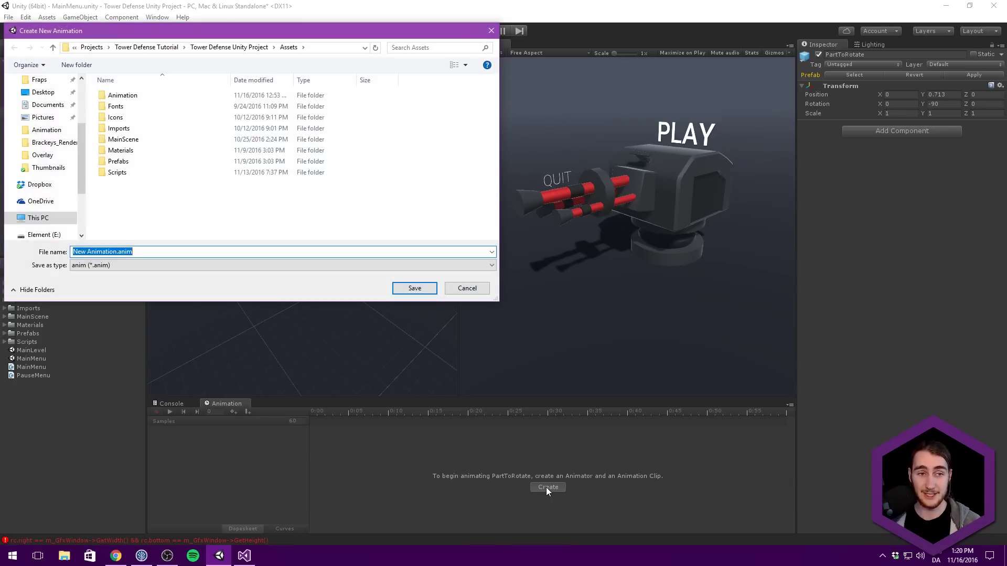
{"action": "double_click", "coordinate": [158, 95]}
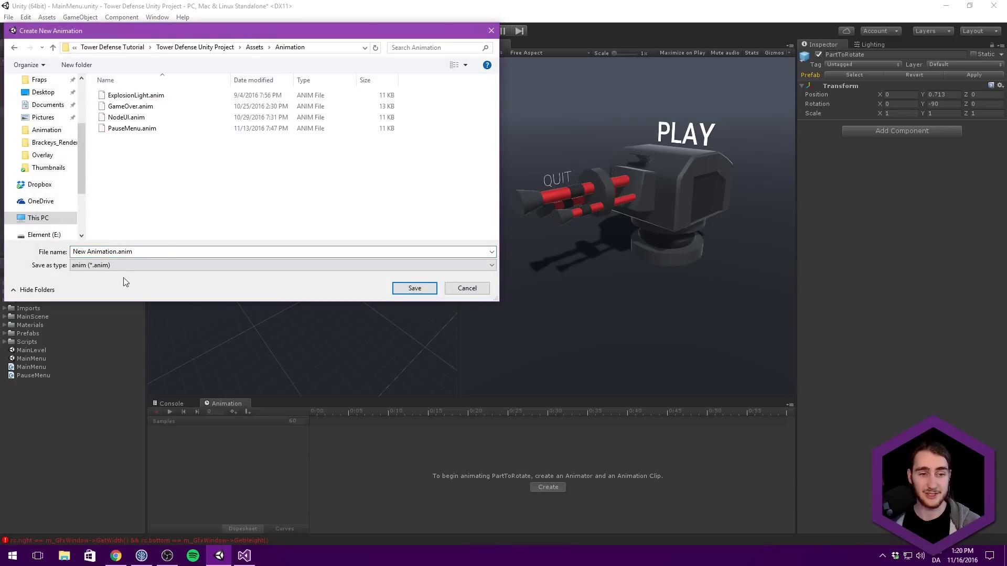
{"action": "left_click", "coordinate": [117, 251]}
{"action": "left_click_drag", "start_coordinate": [117, 251], "coordinate": [48, 245]}
{"action": "type", "text": "TurretMenu"}
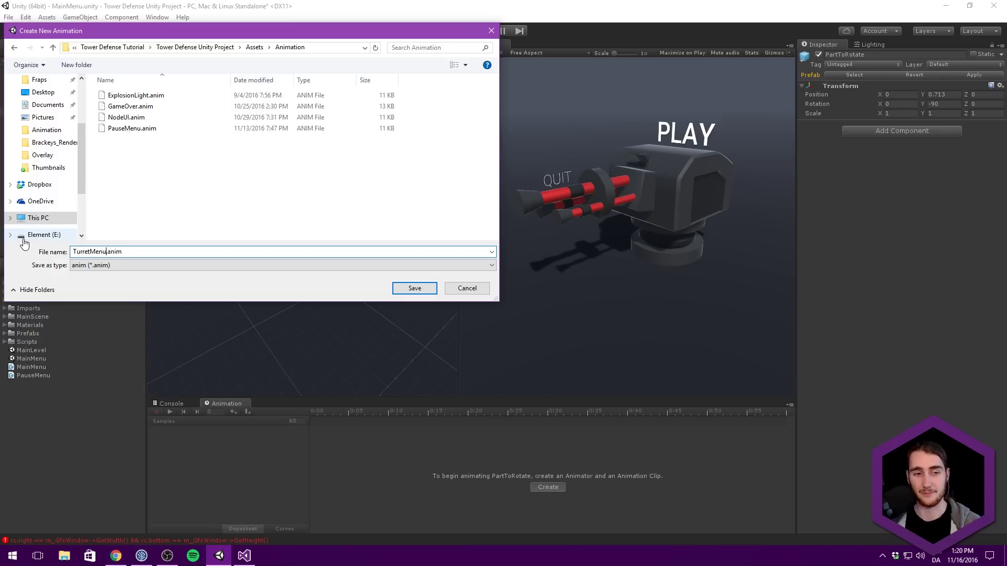
{"action": "key", "text": "Return"}
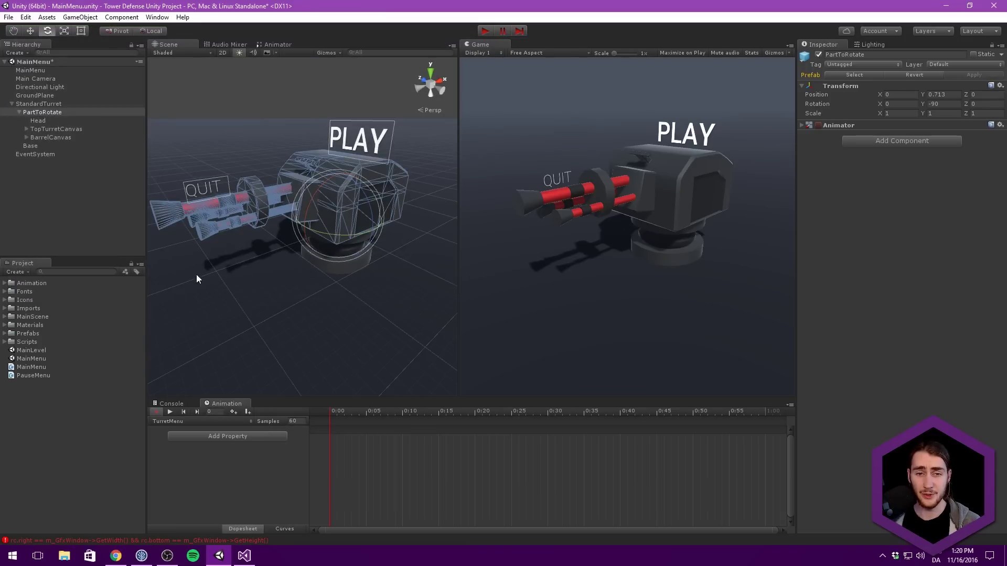
Record a rotation key for PartToRotate at frame 0 by turning it to about -66.8 degrees in Y.
{"action": "scroll", "coordinate": [331, 253], "scroll_direction": "down", "scroll_amount": 3}
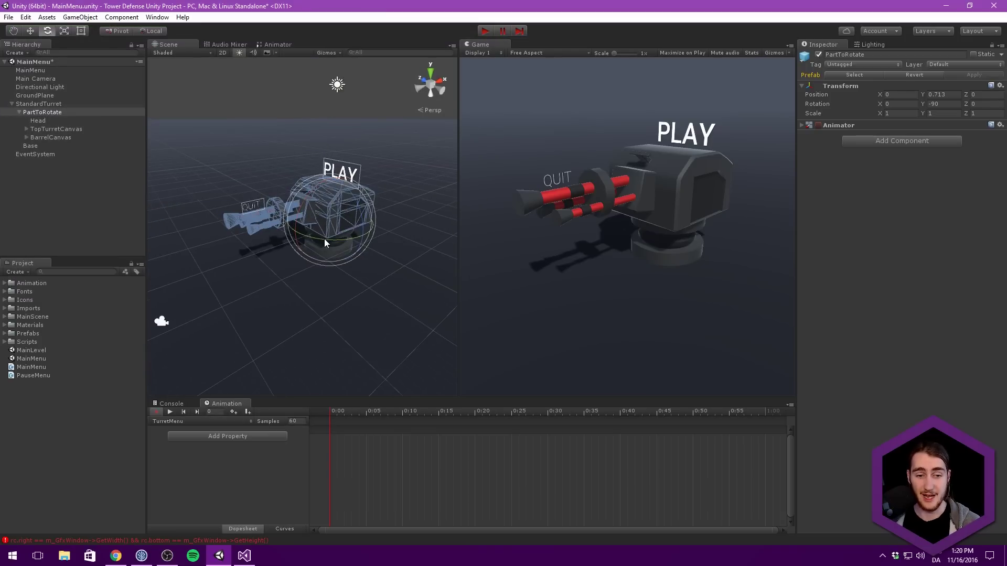
{"action": "mouse_move", "coordinate": [325, 238]}
{"action": "left_mouse_down"}
{"action": "mouse_move", "coordinate": [273, 255]}
{"action": "mouse_move", "coordinate": [322, 238]}
{"action": "left_mouse_up"}
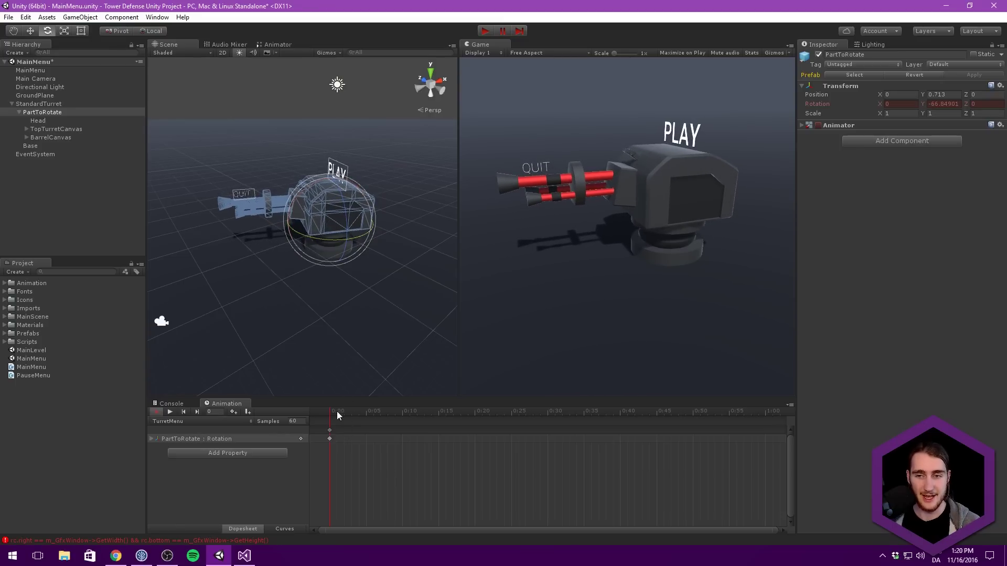
Record a second PartToRotate rotation key at frame 240 by turning it to about -101.3 degrees in Y.
{"action": "left_click_drag", "start_coordinate": [337, 414], "coordinate": [548, 414]}
{"action": "scroll", "coordinate": [635, 455], "scroll_direction": "down", "scroll_amount": 10, "text": "alt"}
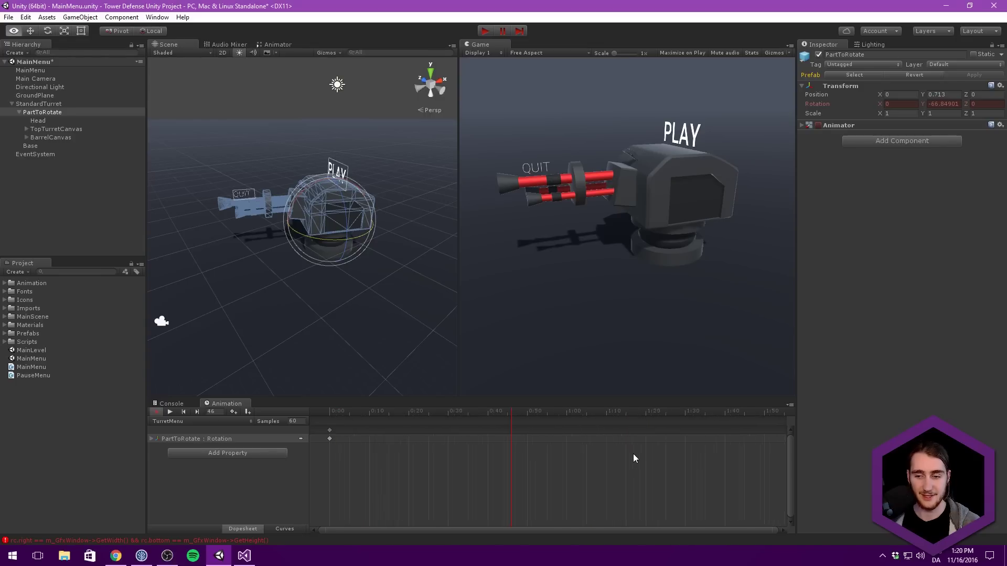
{"action": "scroll", "coordinate": [629, 451], "scroll_direction": "down", "scroll_amount": 5, "text": "alt"}
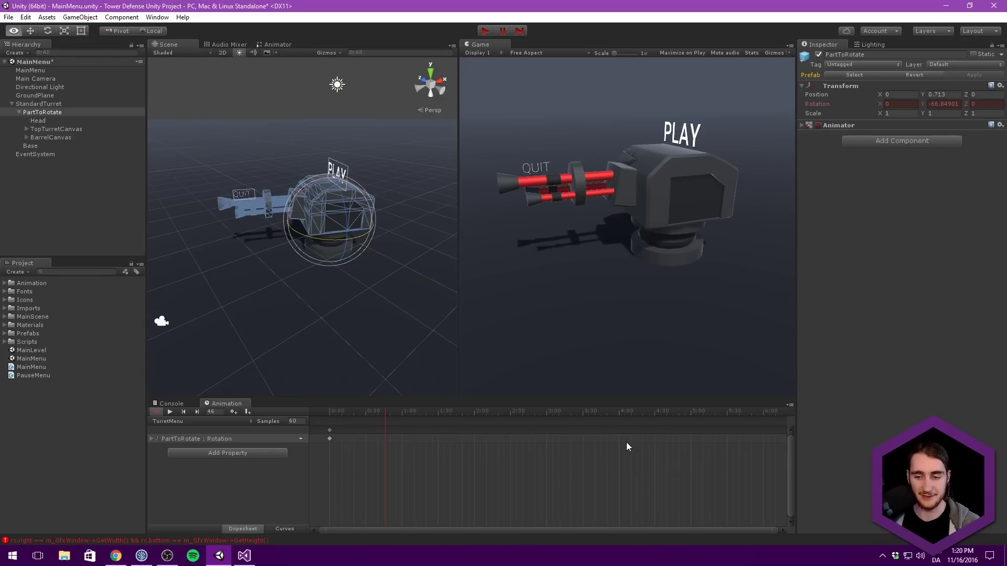
{"action": "left_click", "coordinate": [621, 413]}
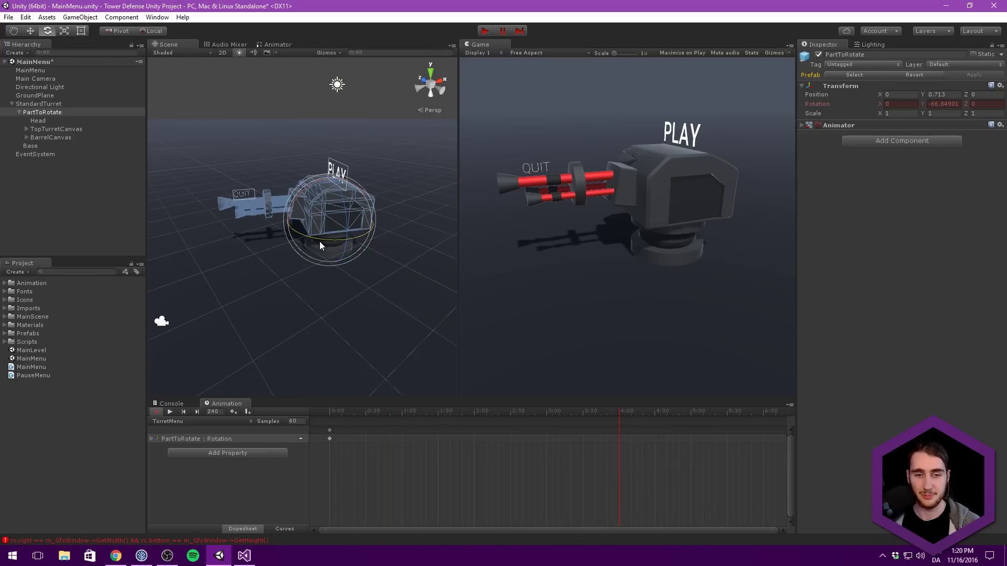
{"action": "left_click_drag", "start_coordinate": [322, 240], "coordinate": [378, 257]}
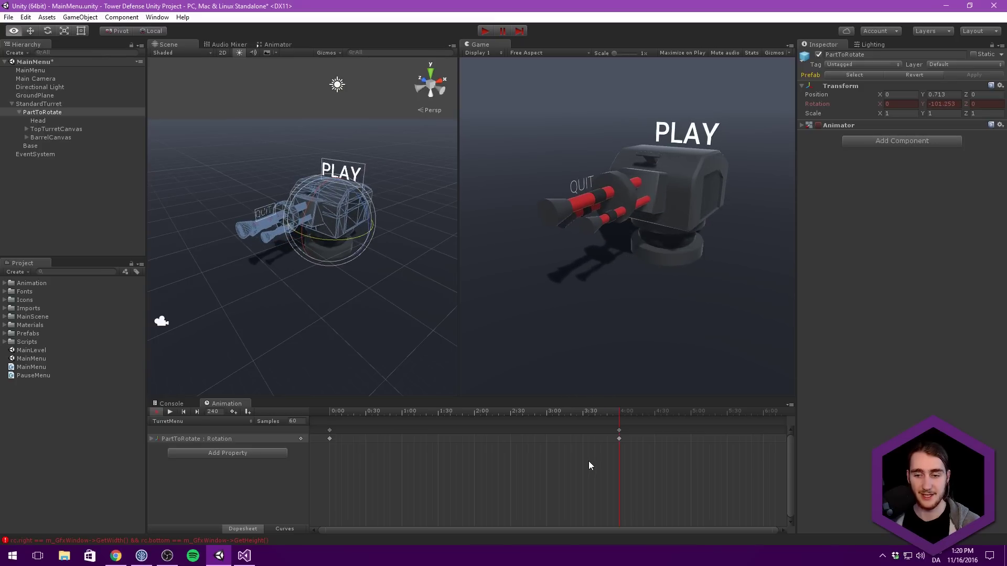
Copy the rotation key at frame 0 to about 8:00 on the timeline so the turret swings back to its starting angle.
{"action": "scroll", "coordinate": [590, 456], "scroll_direction": "down", "scroll_amount": 3}
{"action": "left_click", "coordinate": [640, 414]}
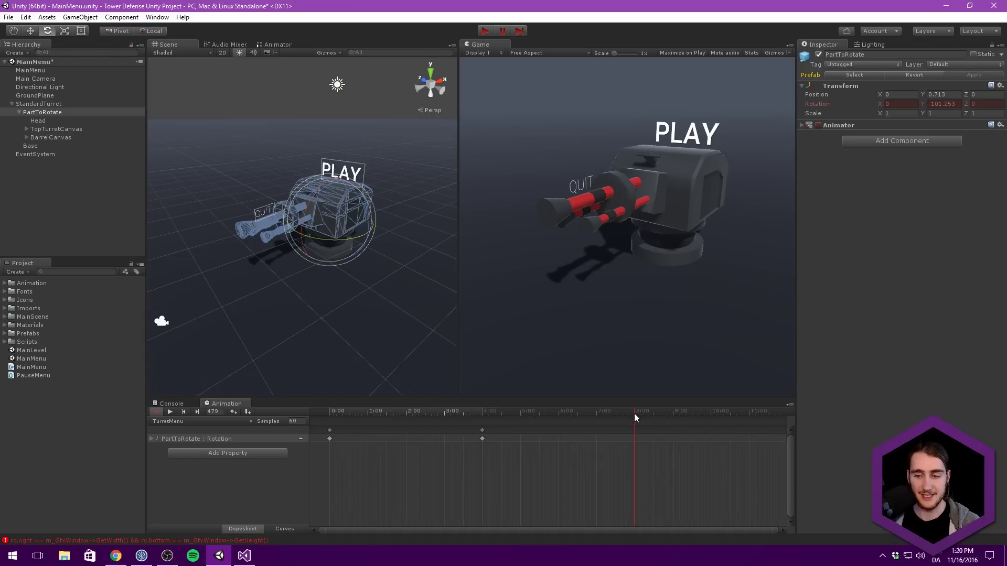
{"action": "left_click_drag", "start_coordinate": [346, 472], "coordinate": [314, 426]}
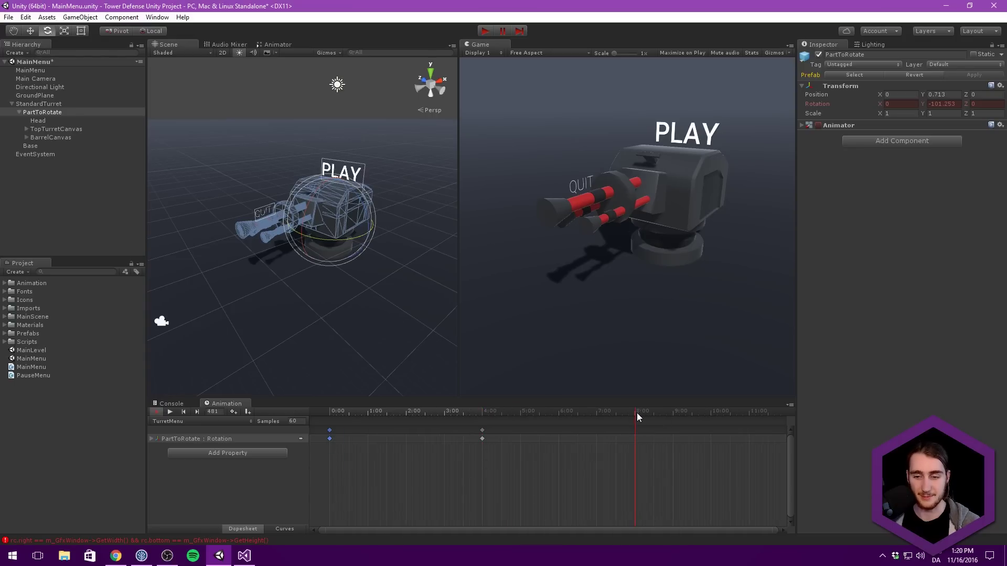
{"action": "key", "text": "ctrl+v"}
Scrub through the turret rotation, then set the tangents of all three TurretMenu keyframes to Flat.
{"action": "left_click", "coordinate": [387, 462]}
{"action": "left_click_drag", "start_coordinate": [378, 412], "coordinate": [472, 427]}
{"action": "left_click_drag", "start_coordinate": [697, 494], "coordinate": [317, 362]}
{"action": "right_click", "coordinate": [482, 429]}
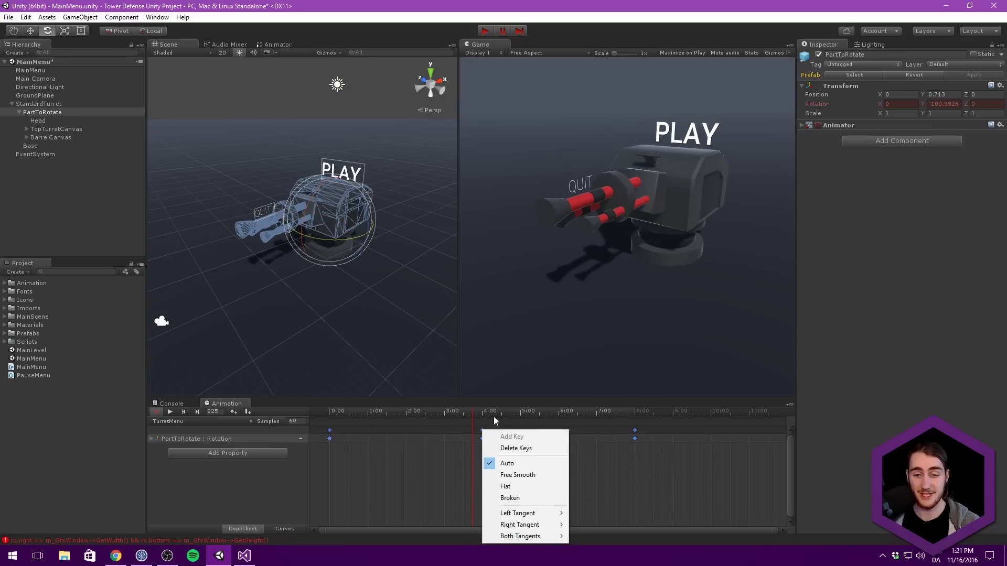
{"action": "left_click", "coordinate": [504, 486]}
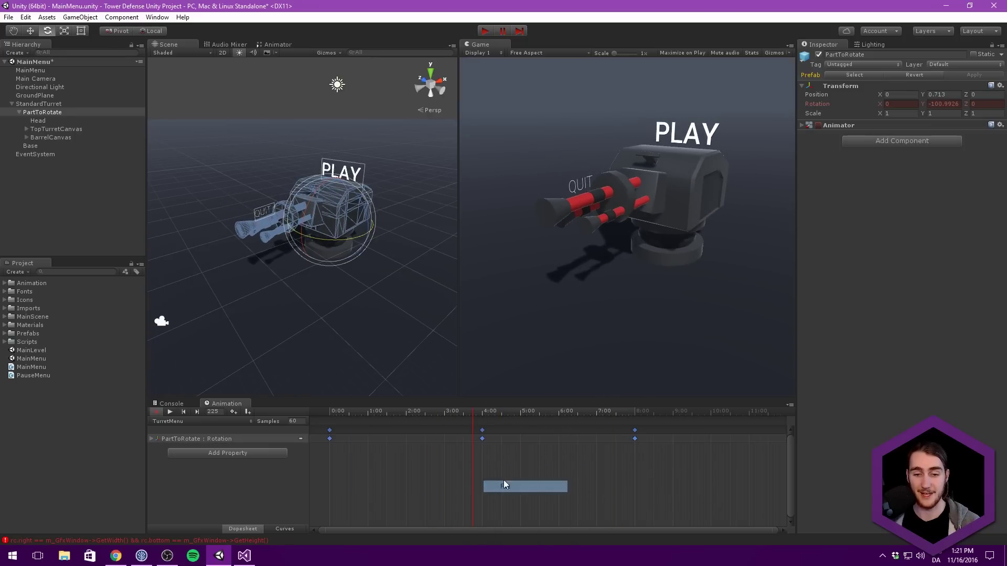
Preview the TurretMenu animation by playing and scrubbing it, and turn off animation recording.
{"action": "left_click", "coordinate": [169, 412]}
{"action": "left_click", "coordinate": [469, 475]}
{"action": "left_click_drag", "start_coordinate": [388, 414], "coordinate": [230, 409]}
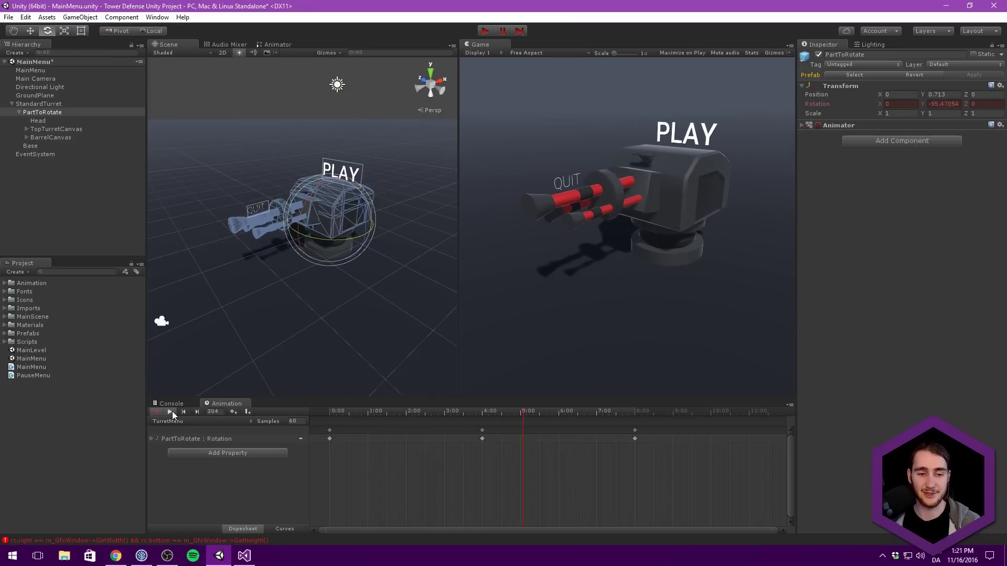
{"action": "left_click", "coordinate": [156, 412]}
{"action": "left_click", "coordinate": [96, 212]}
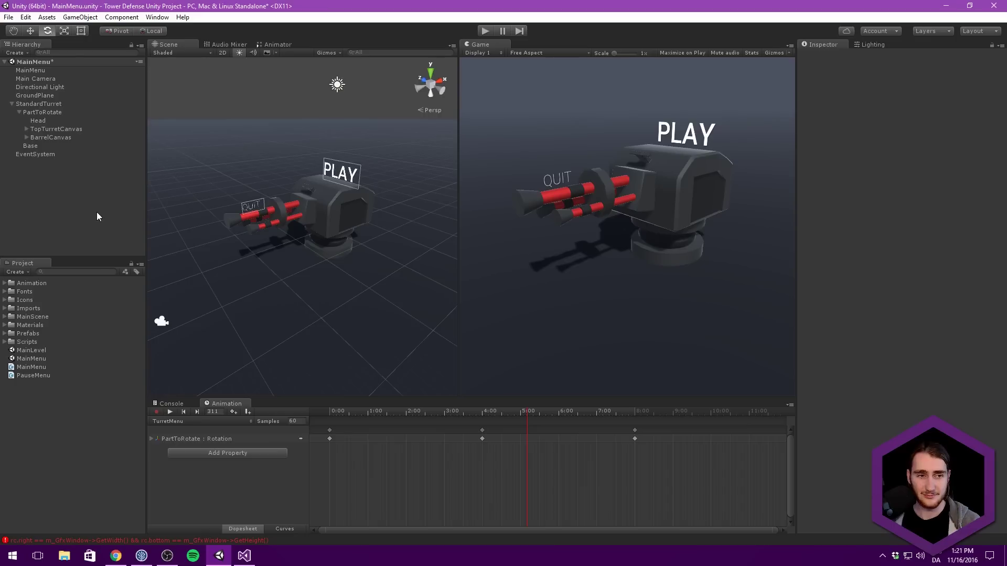
Collapse the StandardTurret hierarchy and save the MainMenu scene, leaving nothing selected.
{"action": "left_click", "coordinate": [45, 114]}
{"action": "key", "text": "Left"}
{"action": "key", "text": "Left"}
{"action": "key", "text": "Left"}
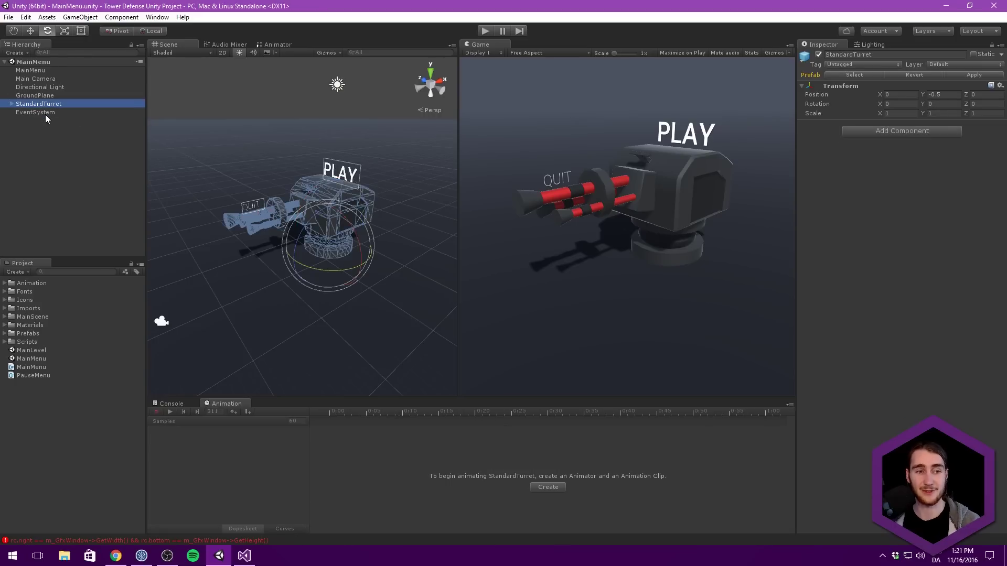
{"action": "left_click", "coordinate": [36, 171]}
Maximize the game view, run the MainMenu scene, and test the PLAY button on the rotating turret.
{"action": "key", "text": "shift+space"}
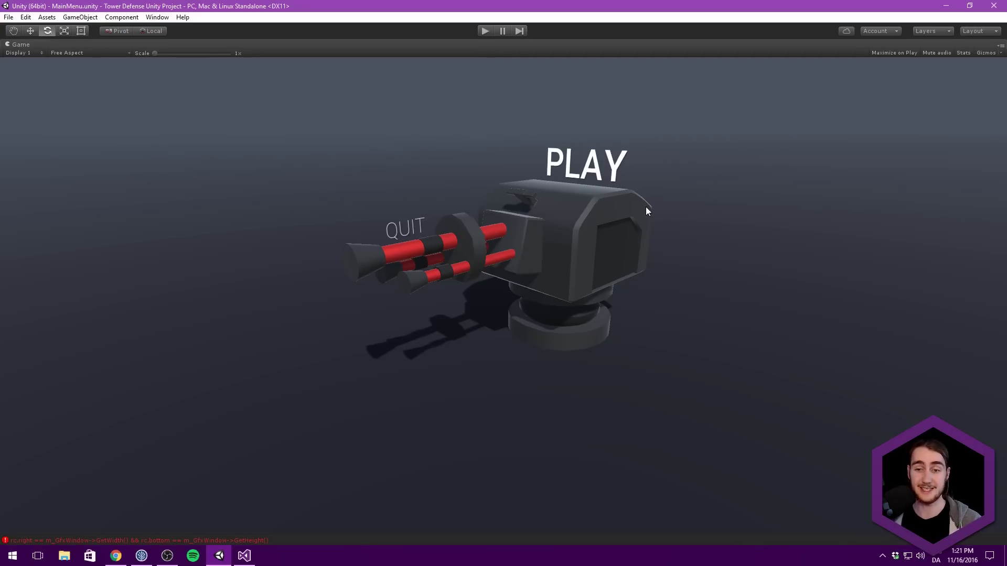
{"action": "key", "text": "shift+space"}
{"action": "key", "text": "shift+space"}
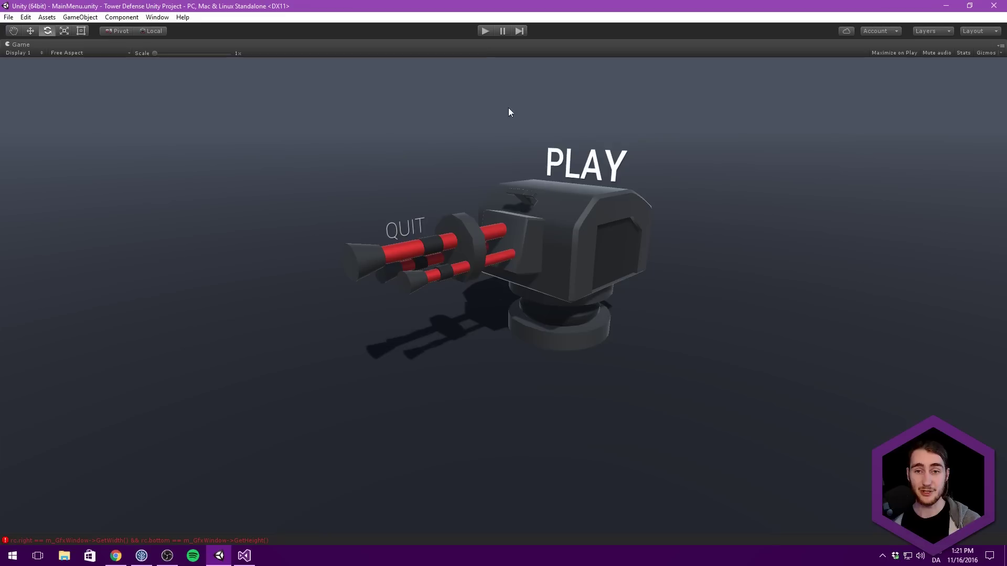
{"action": "left_click", "coordinate": [483, 31]}
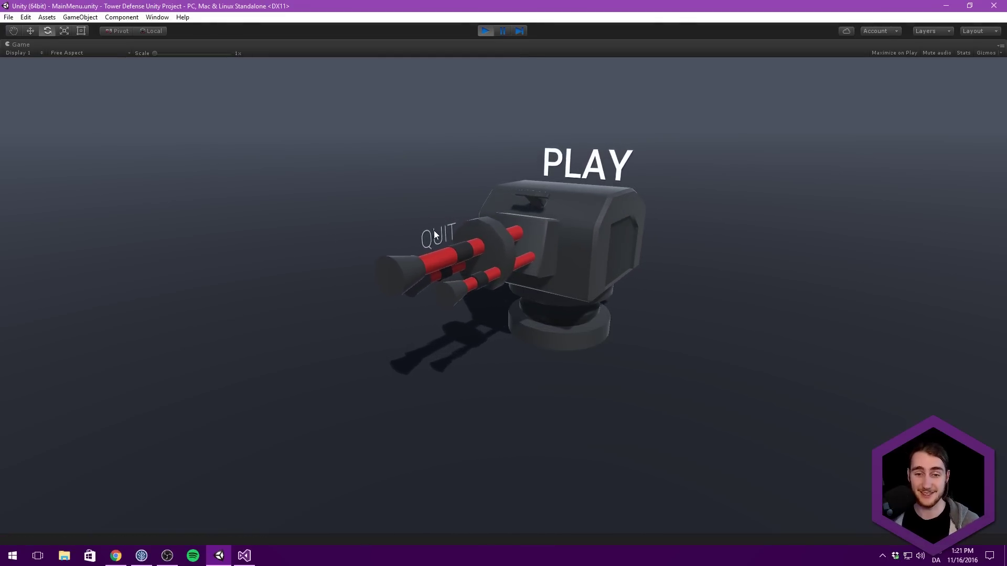
{"action": "left_click", "coordinate": [559, 169]}
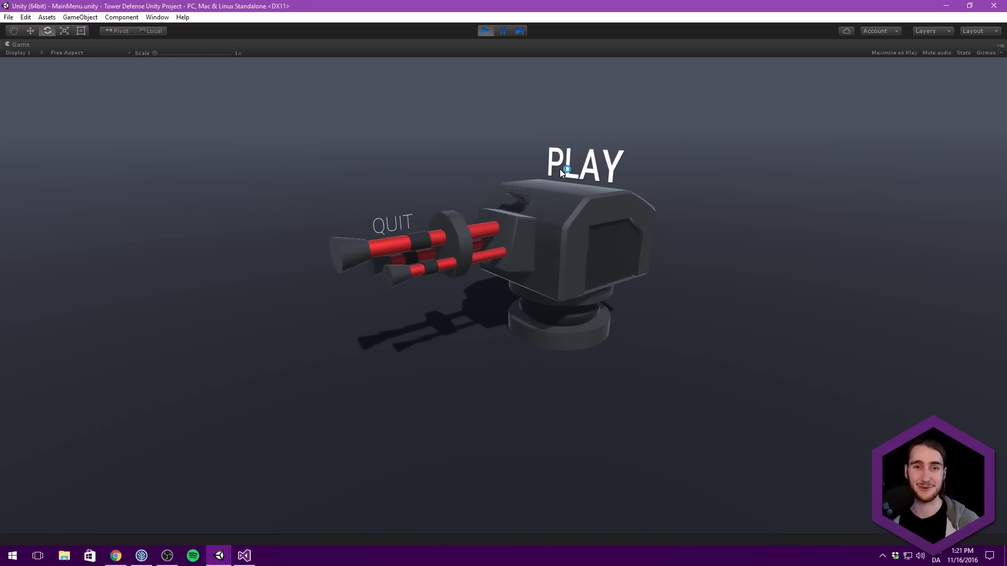